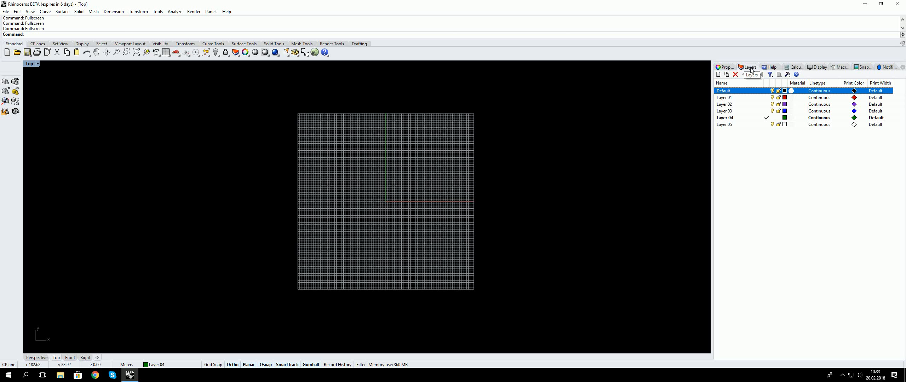
- Set the Default layer's color to white
{"action": "left_click", "coordinate": [785, 91]}
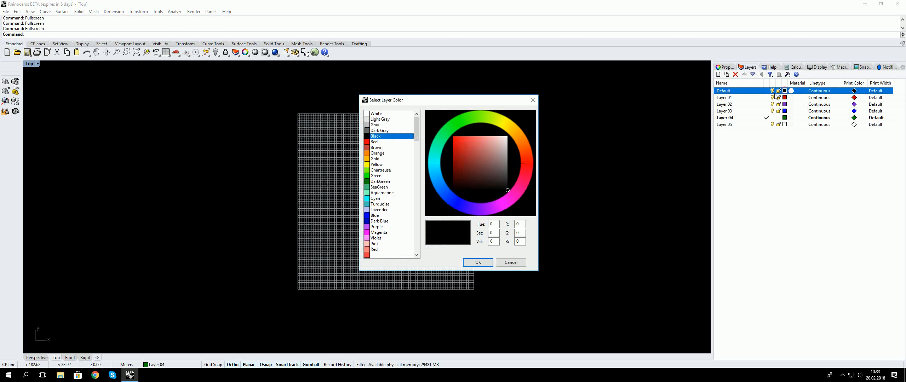
{"action": "left_click_drag", "start_coordinate": [475, 167], "coordinate": [581, 109]}
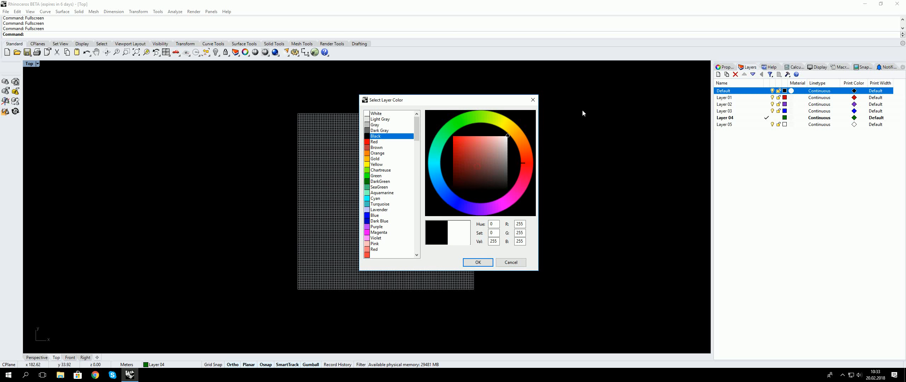
{"action": "left_click", "coordinate": [485, 265]}
{"action": "right_click_drag", "start_coordinate": [557, 132], "coordinate": [517, 145]}
{"action": "key", "text": "F11"}
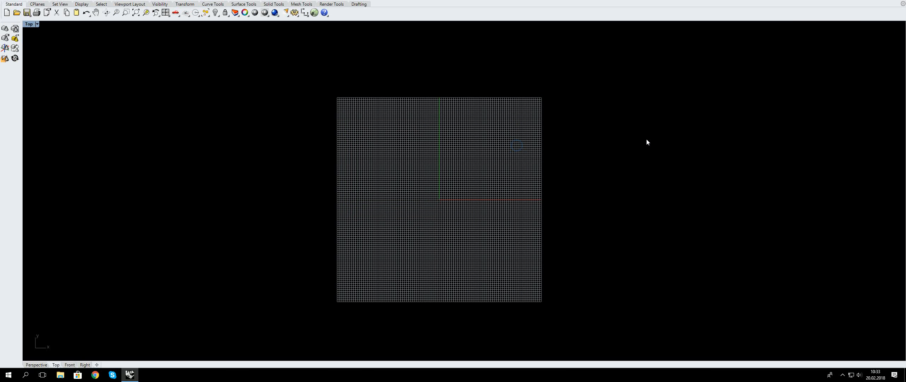
{"action": "key", "text": "F11"}
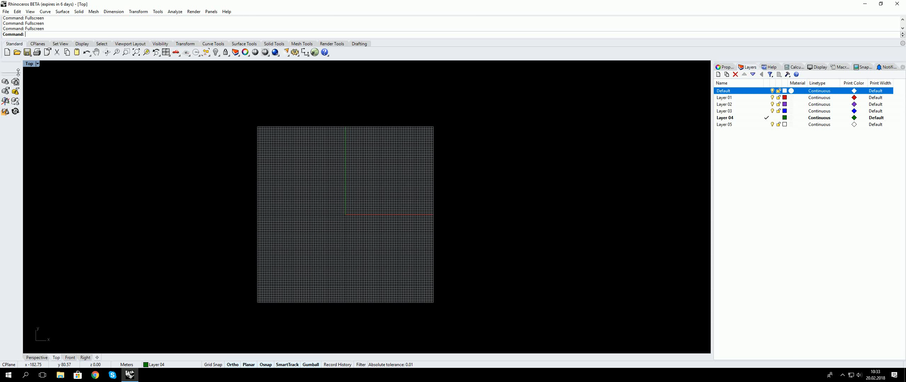
- Reveal the full main toolbar and draw a horizontal single-segment polyline above the grid on Layer 04
{"action": "left_click_drag", "start_coordinate": [17, 73], "coordinate": [10, 212]}
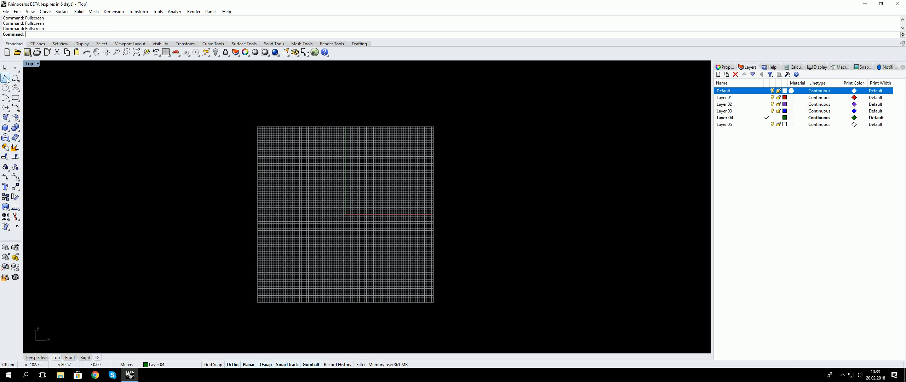
{"action": "left_click", "coordinate": [5, 78]}
{"action": "left_click", "coordinate": [353, 105]}
{"action": "left_click", "coordinate": [505, 105]}
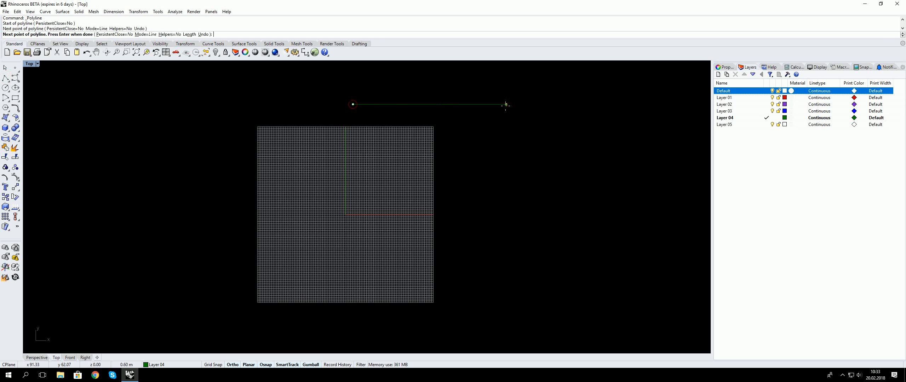
{"action": "key", "text": "Return"}
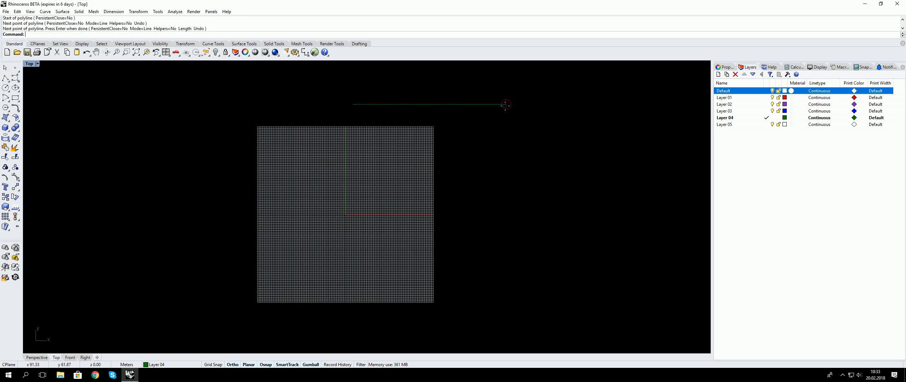
- Make the Default layer the current layer
{"action": "left_click", "coordinate": [728, 119]}
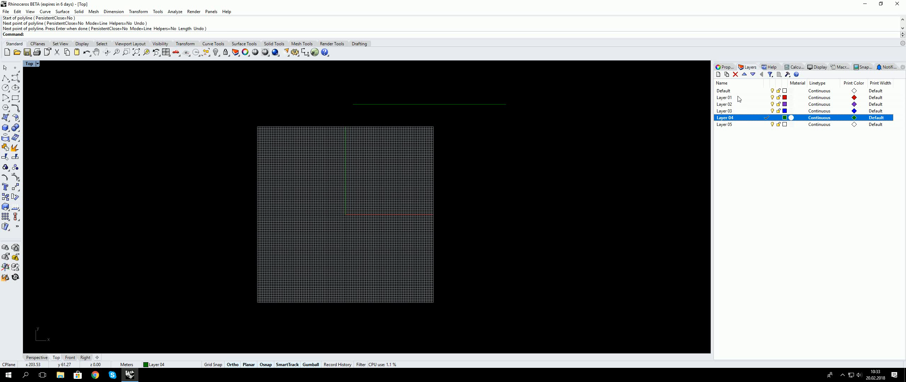
{"action": "left_click", "coordinate": [765, 91]}
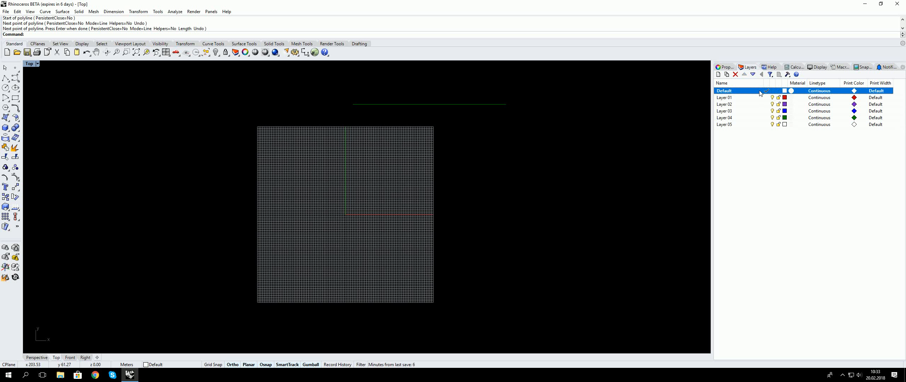
- Rename the Default layer as 1
{"action": "left_click", "coordinate": [730, 91]}
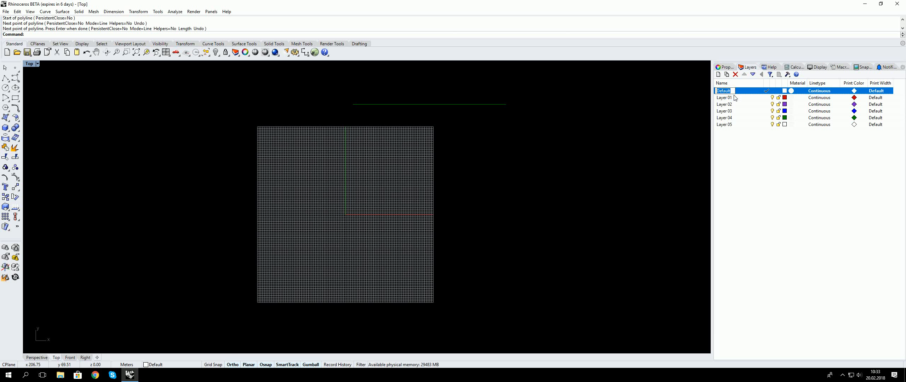
{"action": "type", "text": "1"}
{"action": "key", "text": "Return"}
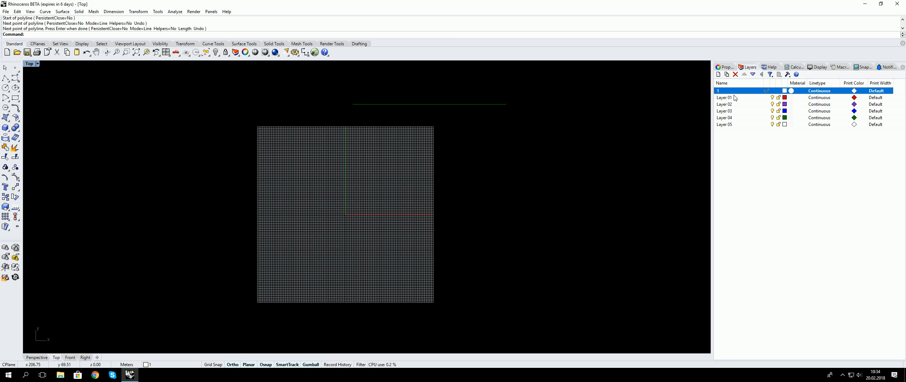
- Rename the current layer as Walls
{"action": "left_click", "coordinate": [722, 91]}
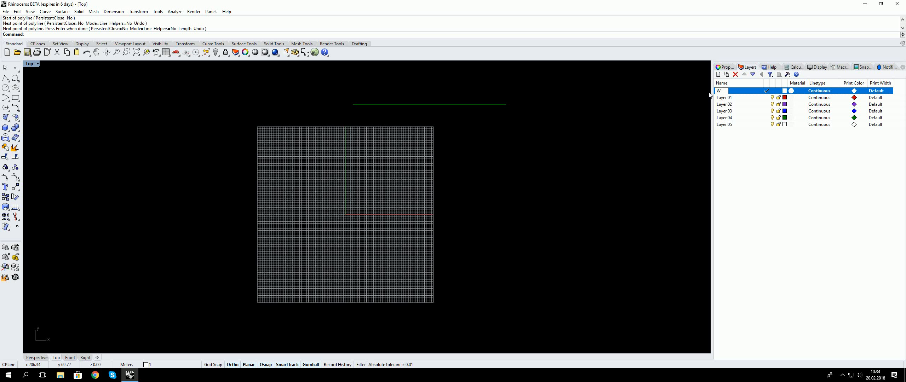
{"action": "type", "text": "Walls"}
{"action": "key", "text": "Return"}
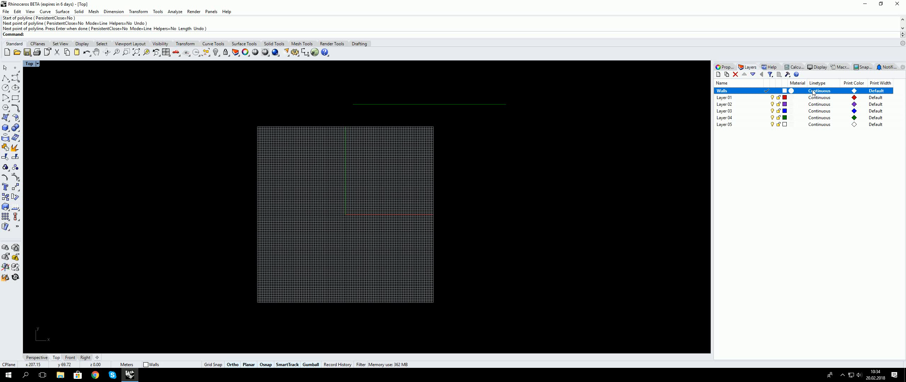
- Widen the layer list and its columns, and review the linetypes available for the Walls layer, keeping Continuous
{"action": "left_click_drag", "start_coordinate": [711, 115], "coordinate": [654, 115]}
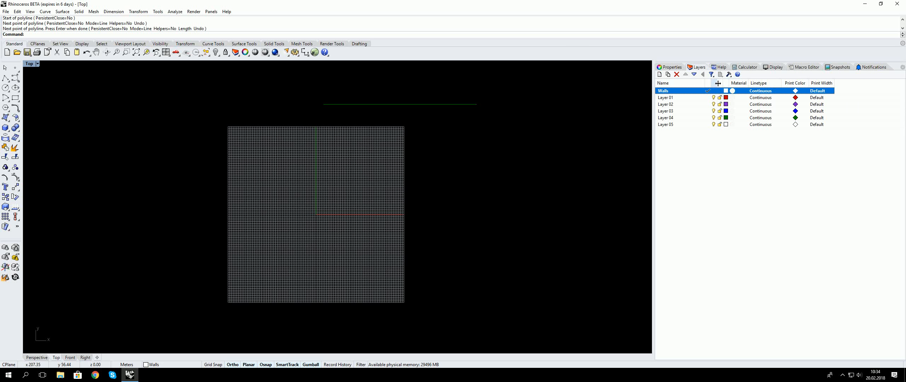
{"action": "left_click_drag", "start_coordinate": [712, 84], "coordinate": [771, 83]}
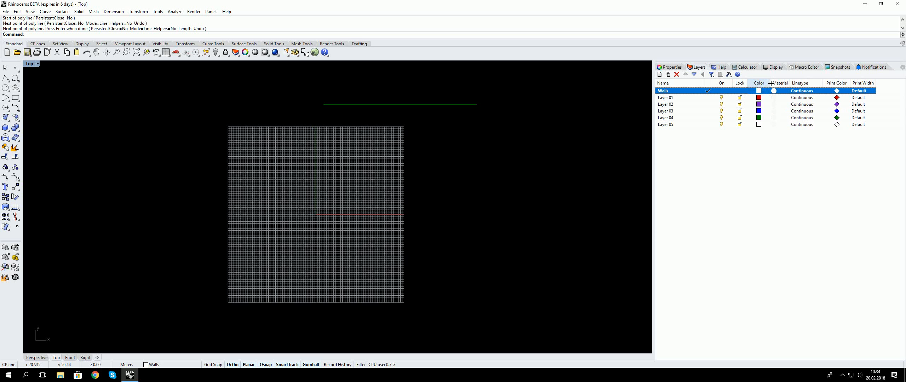
{"action": "left_click", "coordinate": [806, 92]}
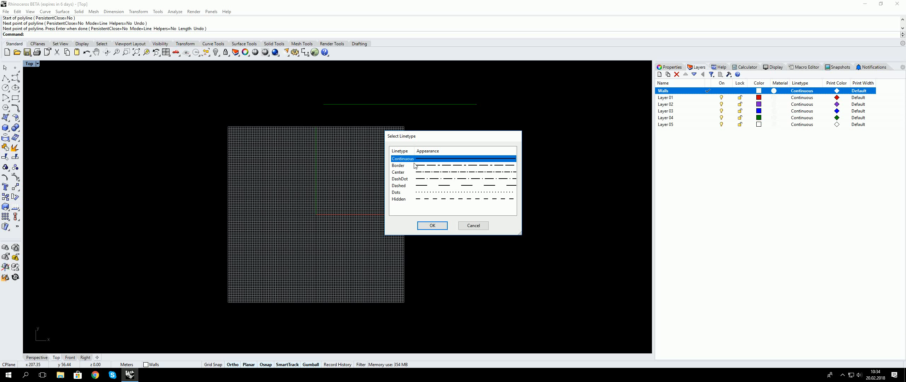
{"action": "left_click", "coordinate": [433, 226]}
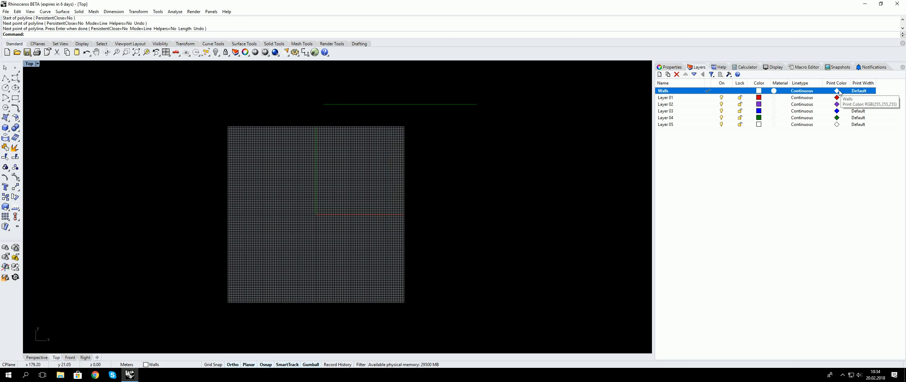
- Set the Walls layer's print width to 0.8 mm
{"action": "left_click", "coordinate": [861, 92]}
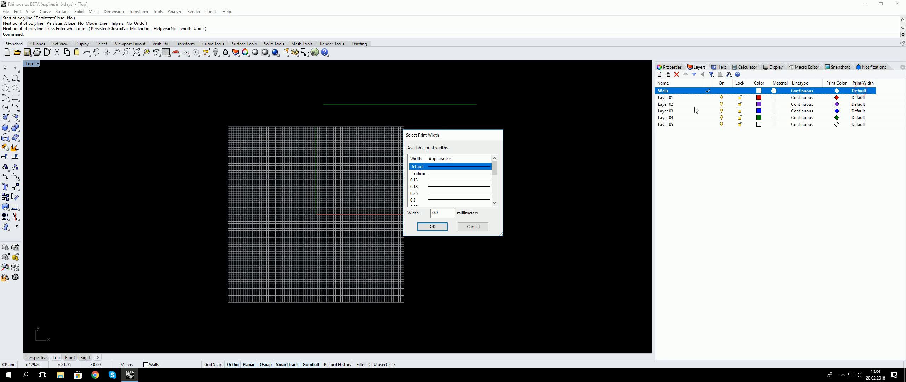
{"action": "left_click", "coordinate": [494, 203]}
{"action": "left_click", "coordinate": [495, 203]}
{"action": "left_click", "coordinate": [495, 203]}
{"action": "left_click", "coordinate": [494, 203]}
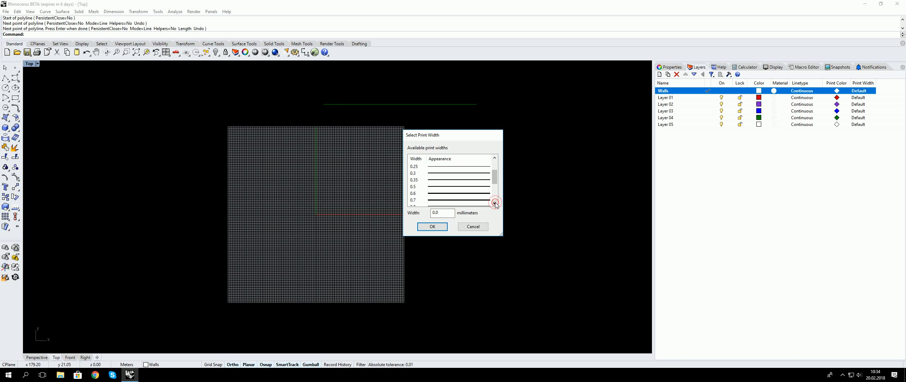
{"action": "left_click", "coordinate": [494, 202]}
{"action": "left_click", "coordinate": [494, 202]}
{"action": "left_click", "coordinate": [435, 194]}
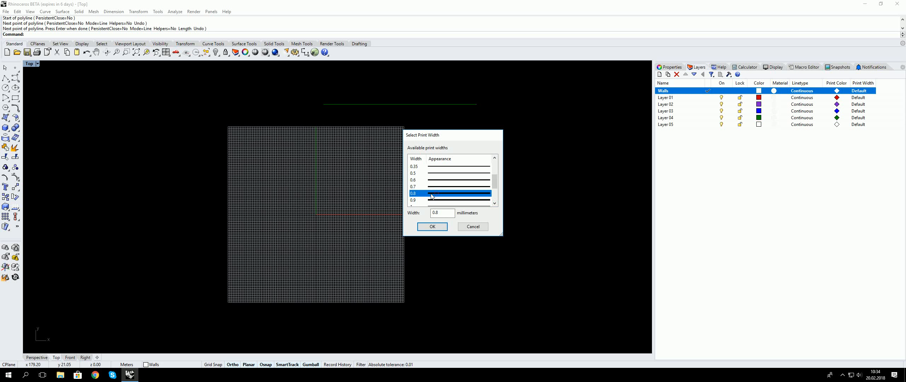
{"action": "left_click", "coordinate": [431, 227]}
{"action": "right_click_drag", "start_coordinate": [456, 130], "coordinate": [429, 145]}
{"action": "right_click", "coordinate": [429, 145]}
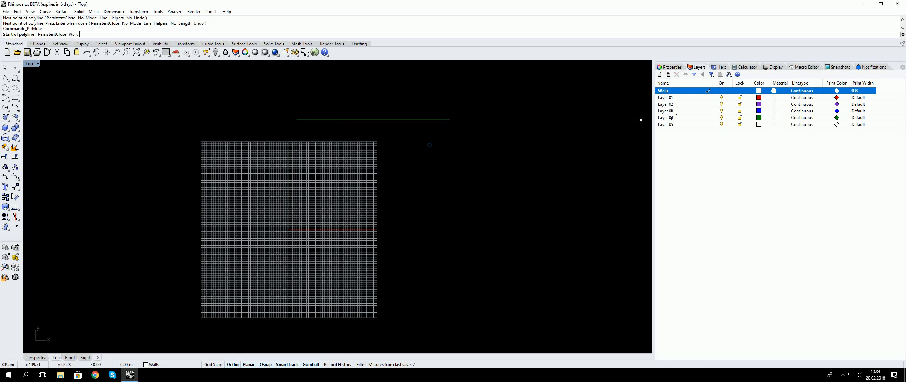
{"action": "key", "text": "Escape"}
{"action": "left_click_drag", "start_coordinate": [458, 146], "coordinate": [389, 92]}
{"action": "scroll", "coordinate": [454, 89], "scroll_direction": "up", "scroll_amount": 4}
{"action": "scroll", "coordinate": [453, 86], "scroll_direction": "down", "scroll_amount": 8}
{"action": "right_click_drag", "start_coordinate": [443, 82], "coordinate": [424, 85]}
{"action": "right_click_drag", "start_coordinate": [454, 130], "coordinate": [426, 139]}
{"action": "key", "text": "Escape"}
{"action": "key", "text": "Escape"}
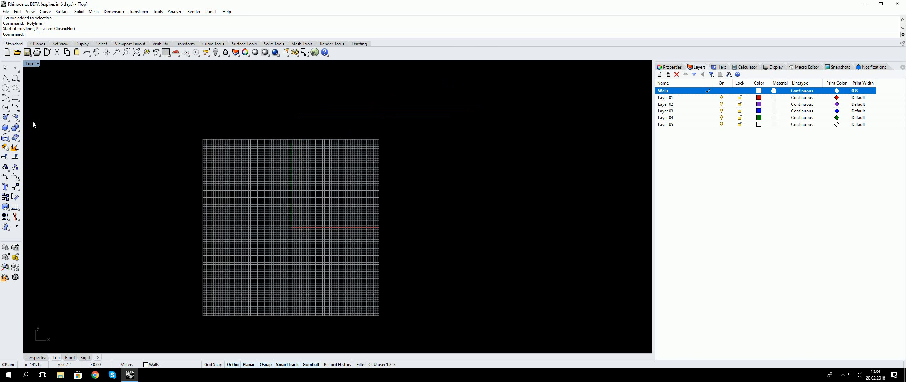
- Draw a rectangle beside the grid on the Walls layer
{"action": "left_click", "coordinate": [425, 156]}
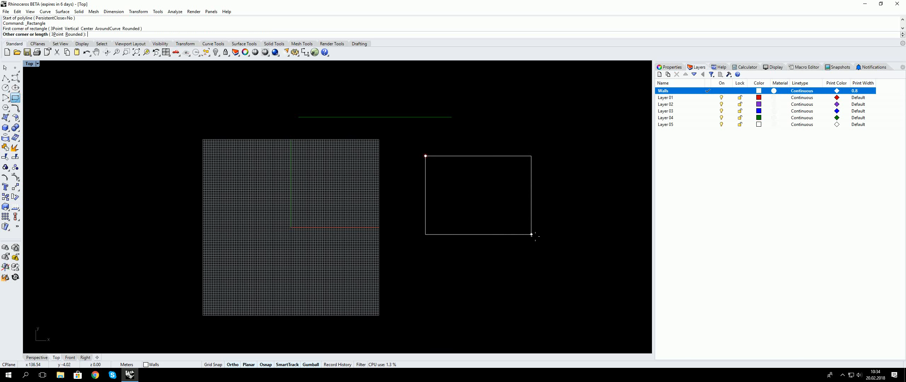
{"action": "left_click", "coordinate": [553, 246]}
{"action": "mouse_move", "coordinate": [499, 148]}
{"action": "right_mouse_down"}
{"action": "mouse_move", "coordinate": [486, 155]}
{"action": "mouse_move", "coordinate": [438, 144]}
{"action": "right_mouse_up"}
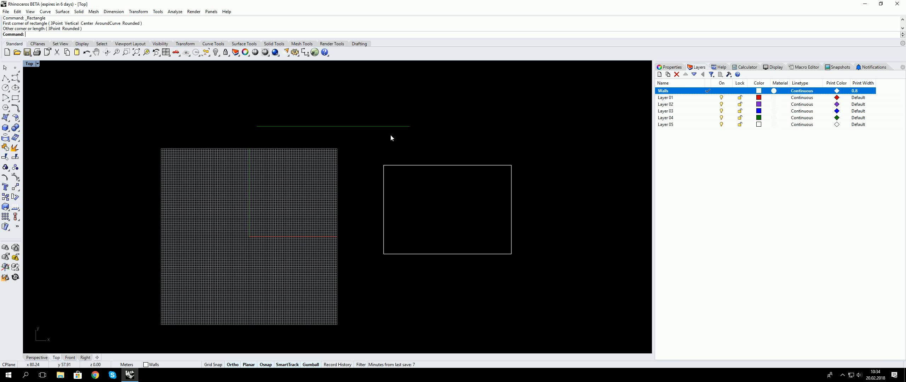
- Change the layer of the horizontal line above the grid to Walls
{"action": "left_click_drag", "start_coordinate": [374, 116], "coordinate": [374, 117]}
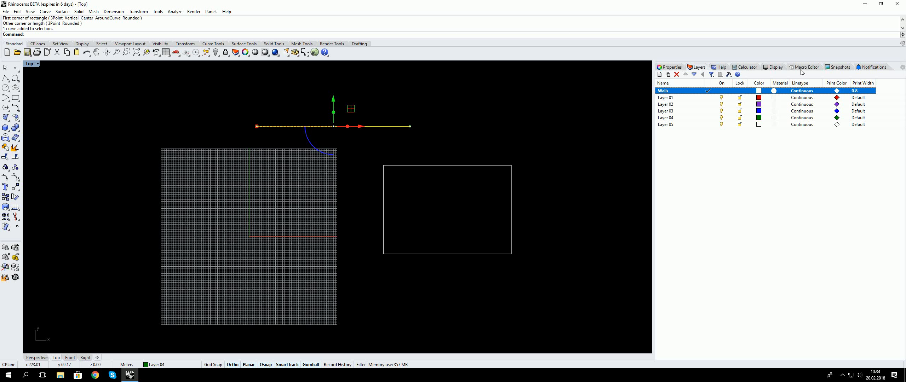
{"action": "right_click", "coordinate": [674, 92]}
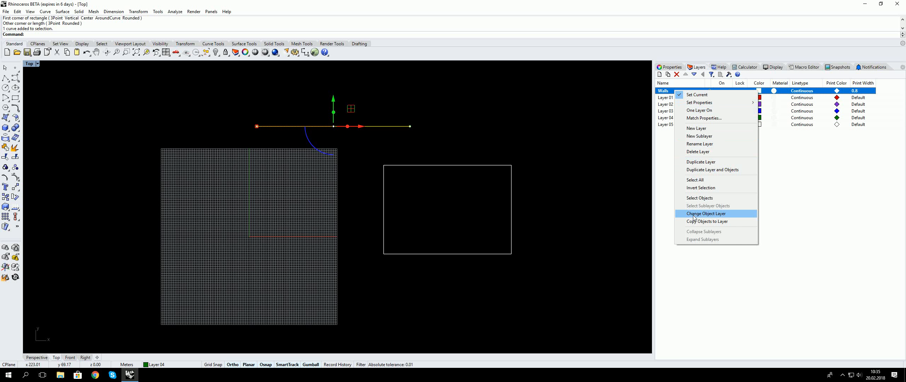
{"action": "left_click", "coordinate": [730, 215]}
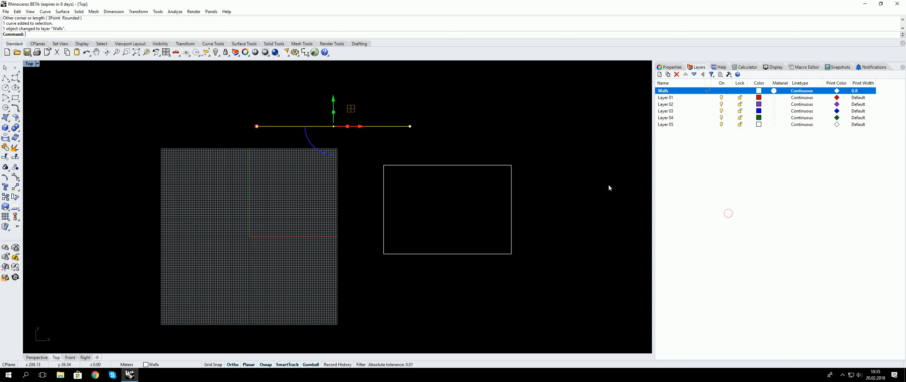
{"action": "key", "text": "Escape"}
{"action": "right_click_drag", "start_coordinate": [421, 89], "coordinate": [469, 97]}
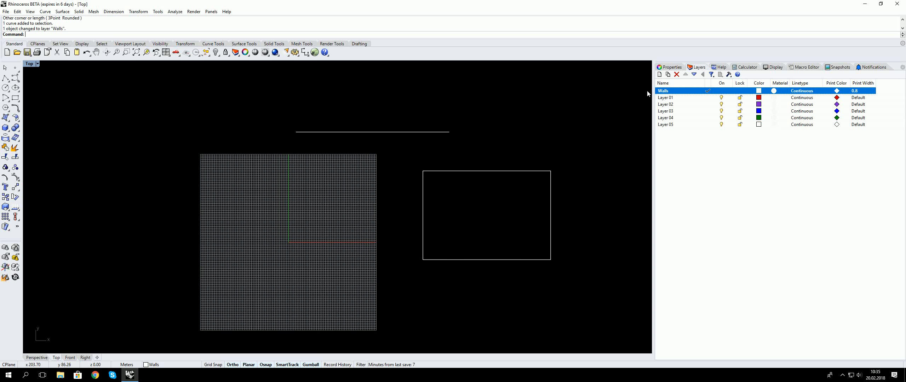
{"action": "mouse_move", "coordinate": [258, 98]}
{"action": "right_mouse_down"}
{"action": "mouse_move", "coordinate": [287, 87]}
{"action": "mouse_move", "coordinate": [259, 97]}
{"action": "right_mouse_up"}
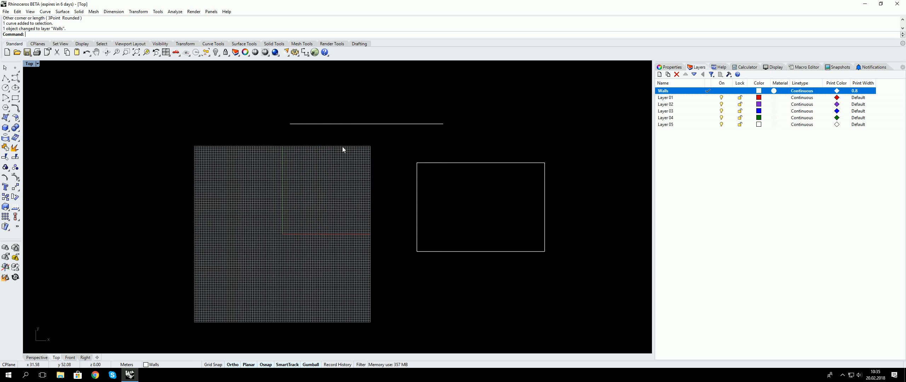
- Move the horizontal line sideways so that it sits above the rectangle, and deselect it
{"action": "left_click", "coordinate": [389, 124]}
{"action": "left_click_drag", "start_coordinate": [388, 124], "coordinate": [449, 145]}
{"action": "left_click", "coordinate": [460, 125]}
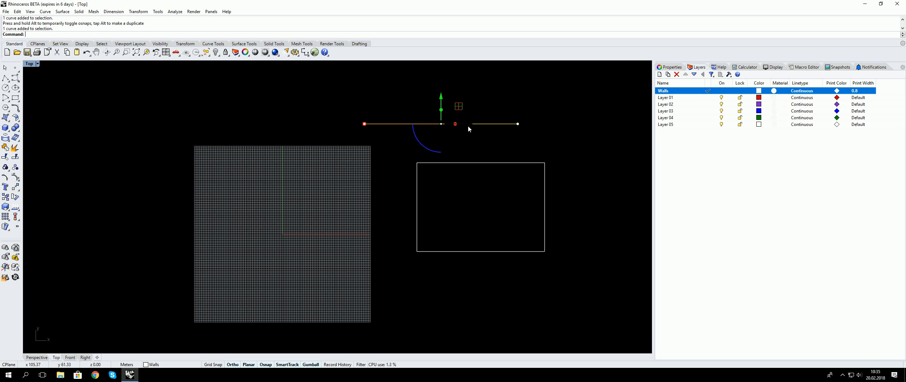
{"action": "left_click", "coordinate": [450, 146]}
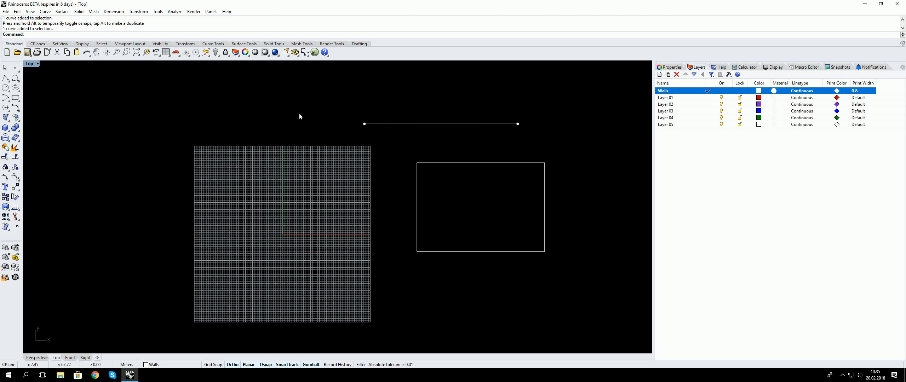
- Open the program options and examine the display modes under View and the toolbar settings
{"action": "left_click", "coordinate": [138, 12]}
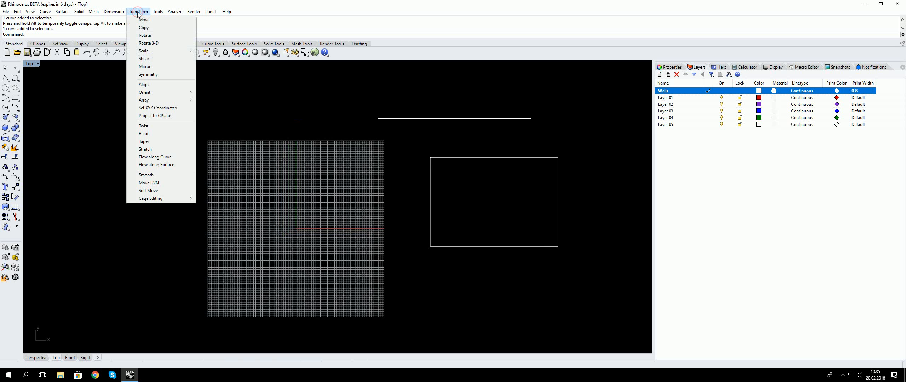
{"action": "mouse_move", "coordinate": [158, 11]}
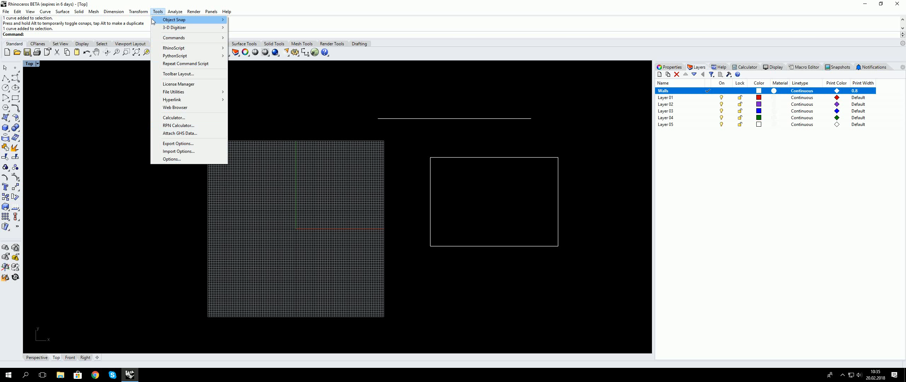
{"action": "left_click", "coordinate": [172, 159]}
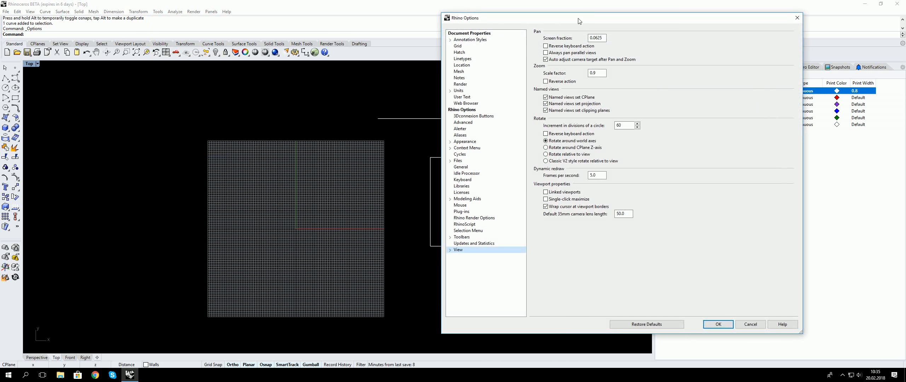
{"action": "left_click_drag", "start_coordinate": [579, 21], "coordinate": [141, 19]}
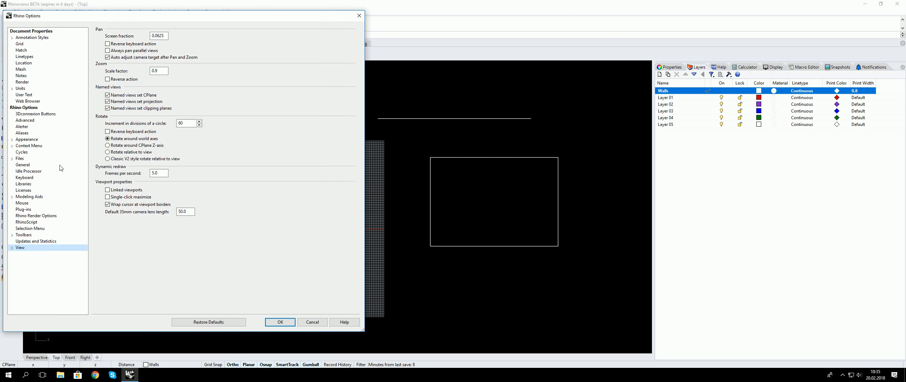
{"action": "left_click", "coordinate": [12, 248]}
{"action": "left_click", "coordinate": [17, 254]}
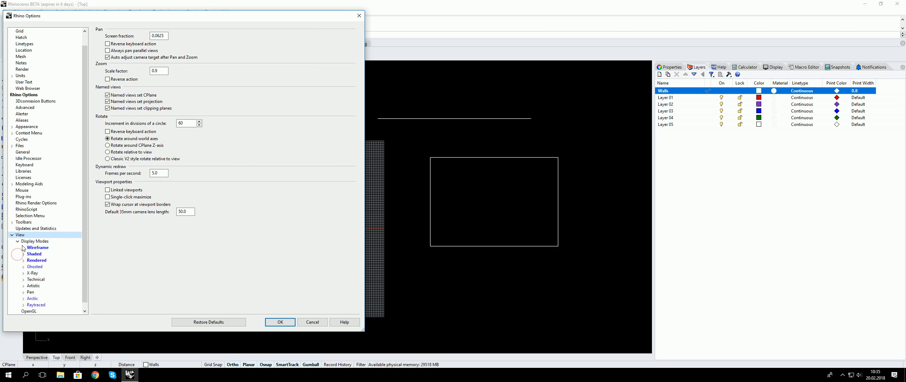
{"action": "scroll", "coordinate": [45, 257], "scroll_direction": "down", "scroll_amount": 1}
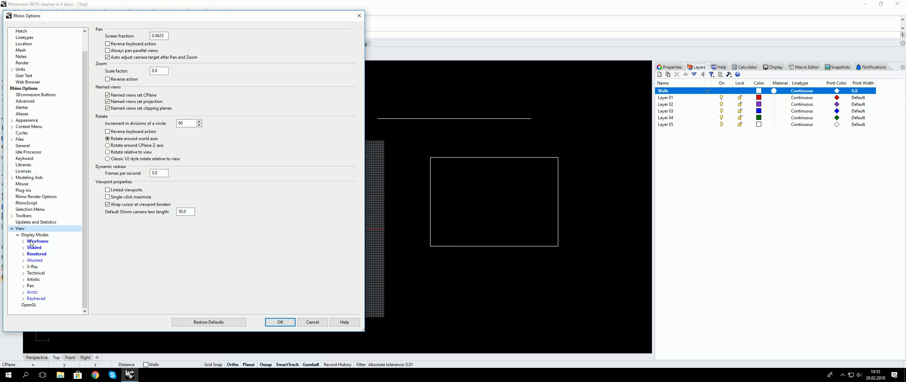
{"action": "left_click", "coordinate": [23, 216]}
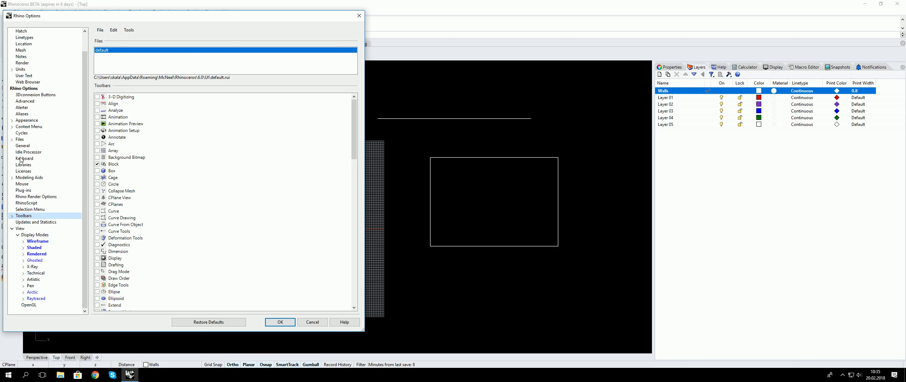
- Set the New Layer color to White in the Appearance color options
{"action": "left_click", "coordinate": [24, 120]}
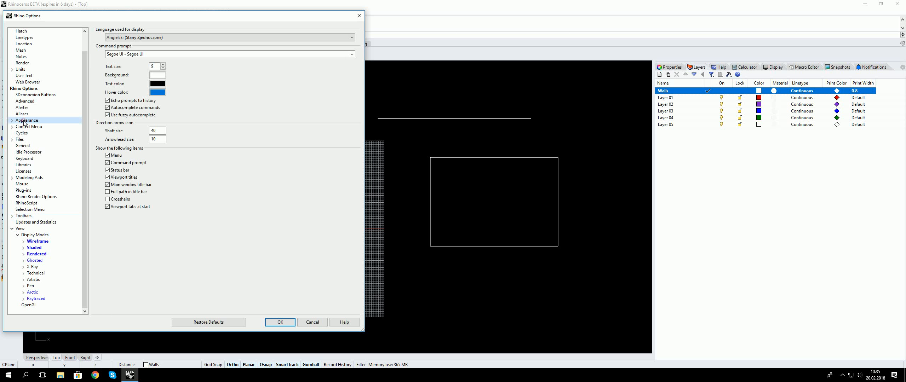
{"action": "left_click", "coordinate": [13, 120]}
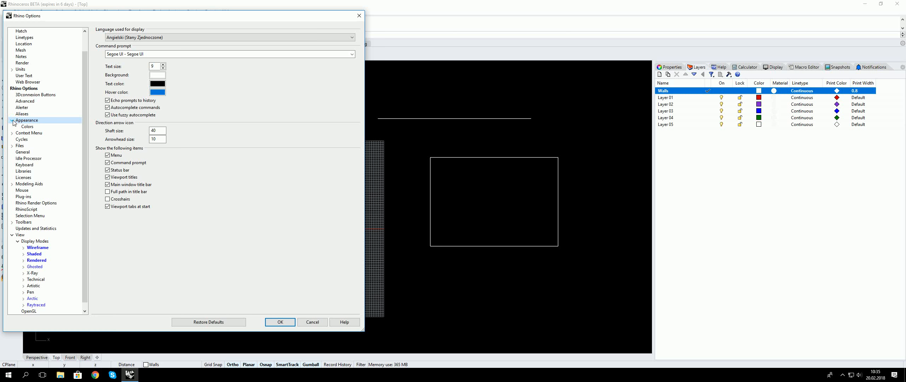
{"action": "left_click", "coordinate": [12, 121]}
{"action": "left_click", "coordinate": [12, 121]}
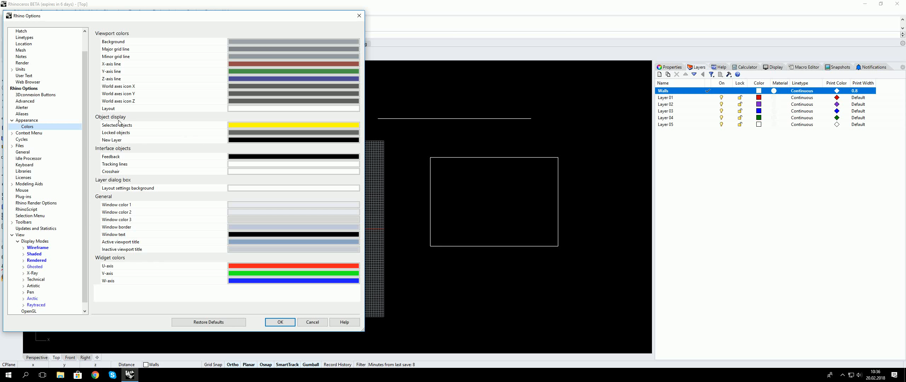
{"action": "left_click", "coordinate": [242, 140]}
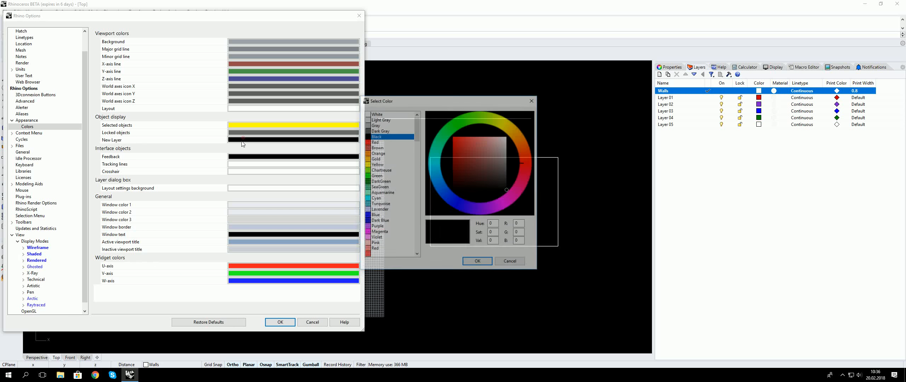
{"action": "left_click", "coordinate": [378, 114]}
{"action": "left_click", "coordinate": [476, 262]}
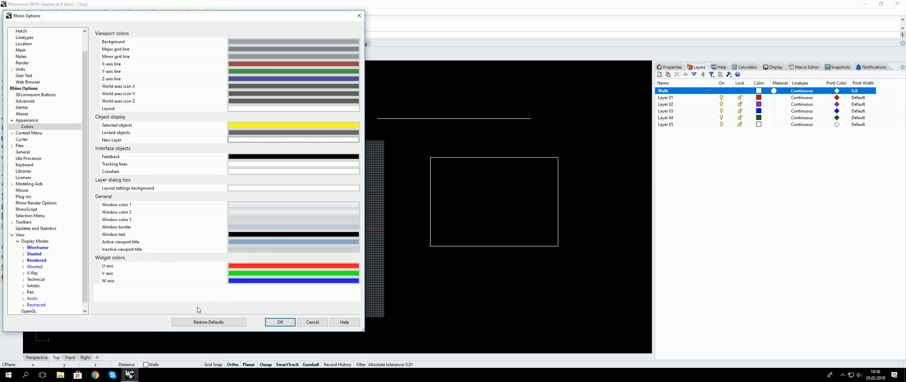
- Set the Feedback color to blue (R 40, G 0, B 255) and apply the options
{"action": "left_click", "coordinate": [241, 157]}
{"action": "left_click", "coordinate": [464, 207]}
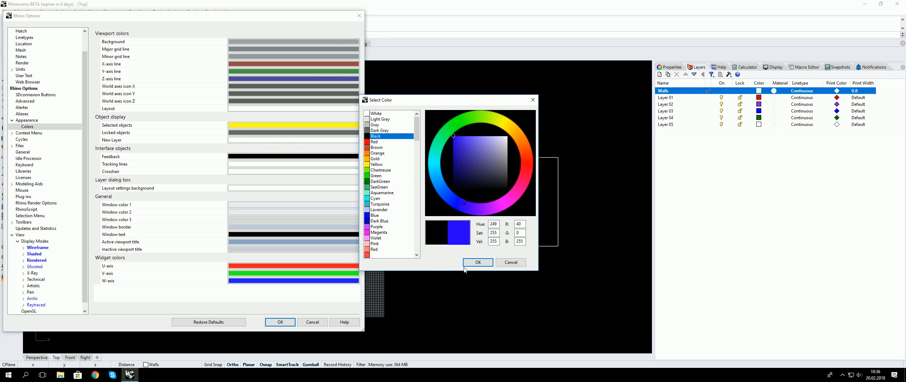
{"action": "left_click", "coordinate": [478, 264]}
{"action": "key", "text": "Return"}
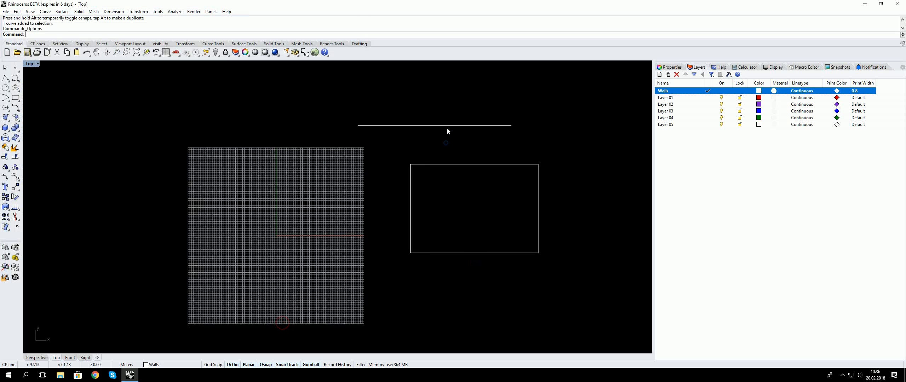
- Move the horizontal line sideways so that it is roughly centered above the rectangle, and deselect it
{"action": "left_click", "coordinate": [450, 125]}
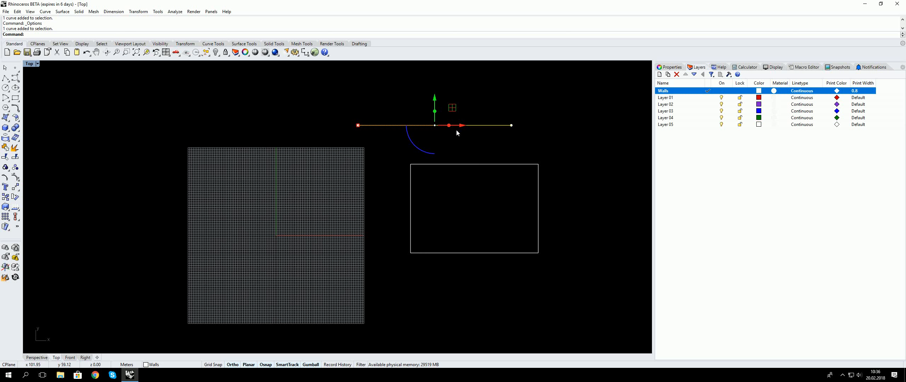
{"action": "left_click_drag", "start_coordinate": [459, 126], "coordinate": [491, 126]}
{"action": "left_click", "coordinate": [462, 145]}
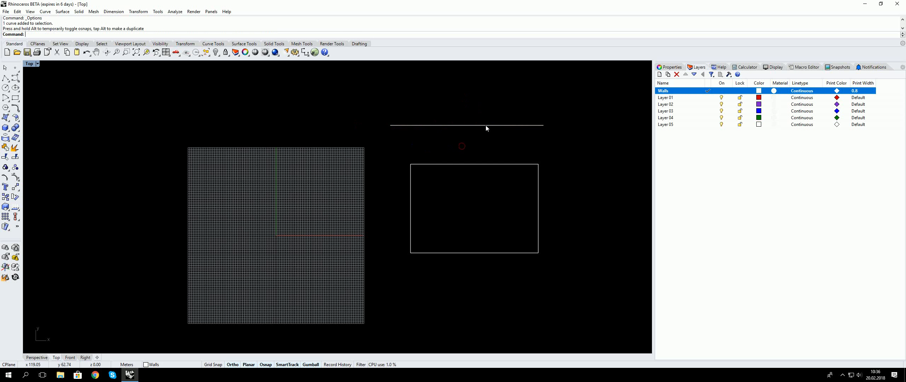
{"action": "left_click", "coordinate": [486, 126]}
{"action": "left_click", "coordinate": [488, 146]}
{"action": "left_click", "coordinate": [499, 126]}
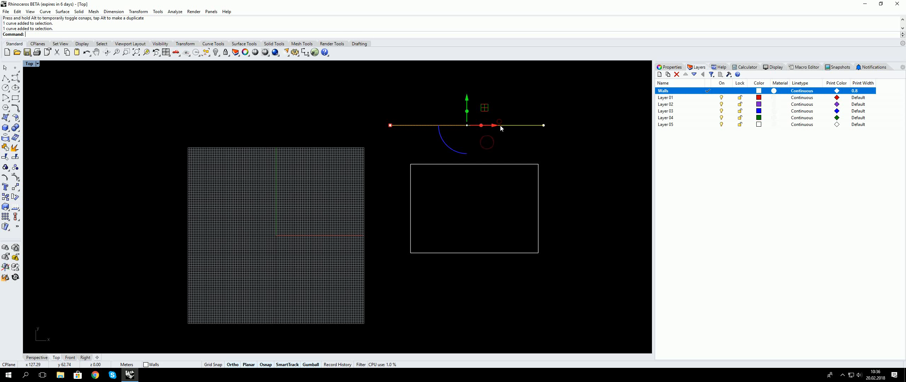
{"action": "left_click", "coordinate": [476, 147]}
- Reopen the program options to check the Appearance colors, and close them without changing anything
{"action": "right_click_drag", "start_coordinate": [471, 148], "coordinate": [395, 129]}
{"action": "right_click_drag", "start_coordinate": [285, 139], "coordinate": [357, 139]}
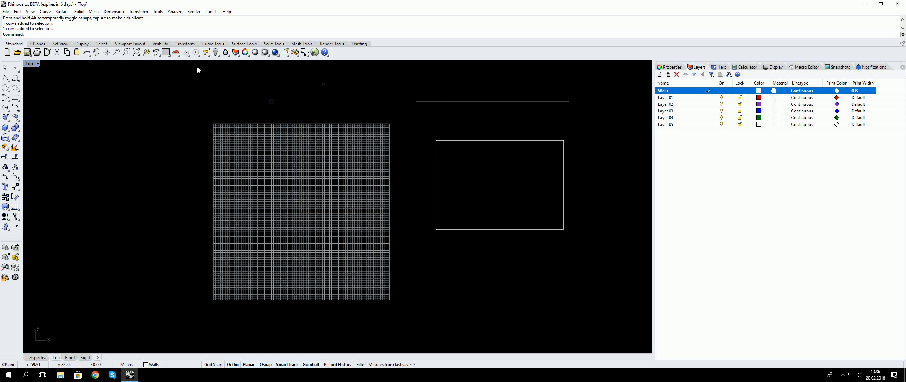
{"action": "right_click_drag", "start_coordinate": [267, 133], "coordinate": [244, 122]}
{"action": "scroll", "coordinate": [246, 154], "scroll_direction": "up", "scroll_amount": 4}
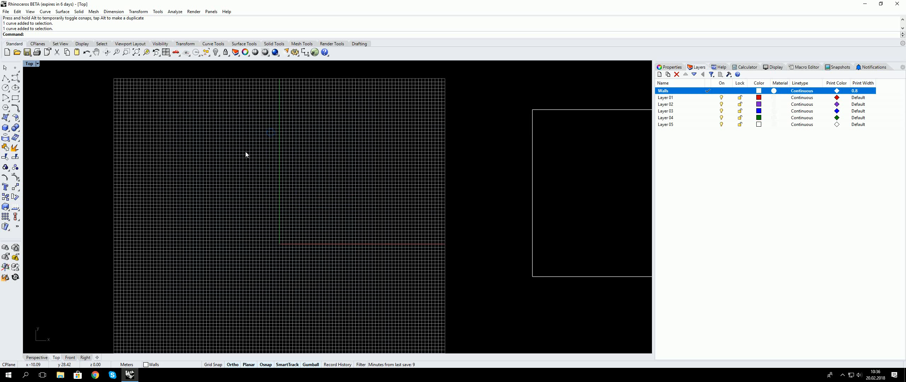
{"action": "right_click_drag", "start_coordinate": [296, 198], "coordinate": [368, 139]}
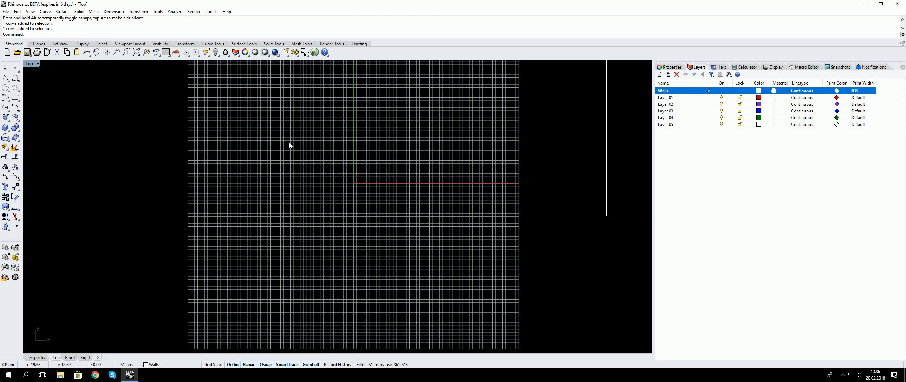
{"action": "right_click_drag", "start_coordinate": [335, 162], "coordinate": [335, 166]}
{"action": "right_click", "coordinate": [334, 166]}
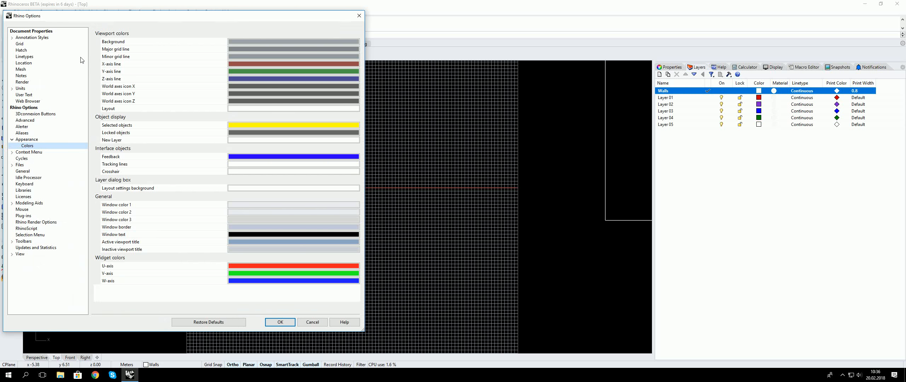
{"action": "key", "text": "Escape"}
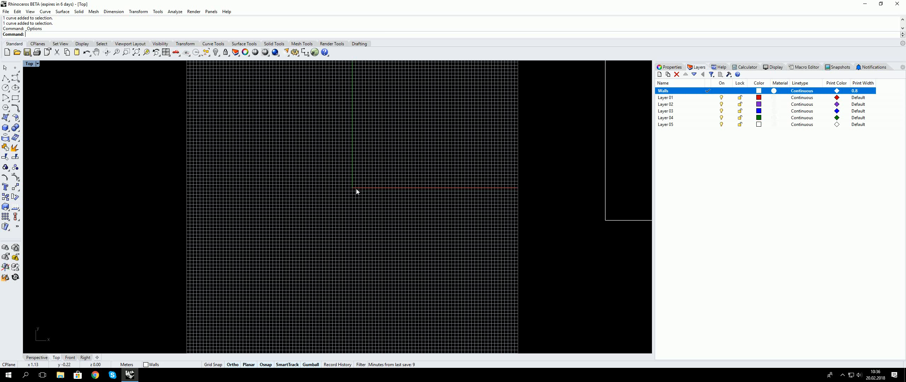
{"action": "right_click_drag", "start_coordinate": [346, 184], "coordinate": [361, 169]}
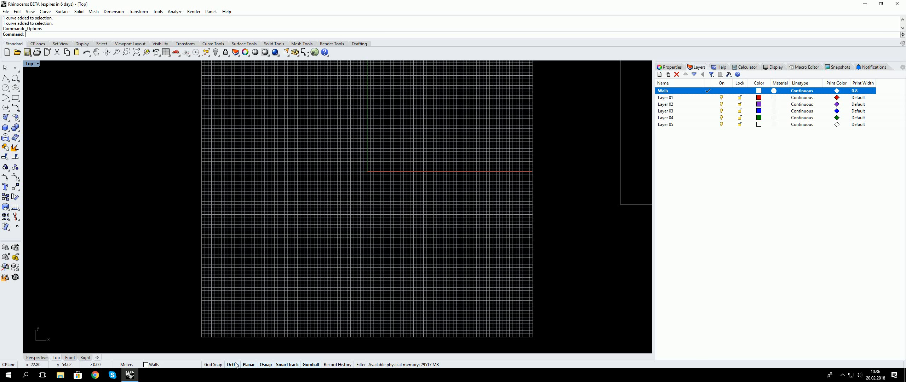
- Turn on Grid Snap and review its settings on the document's Grid page
{"action": "left_click", "coordinate": [213, 365]}
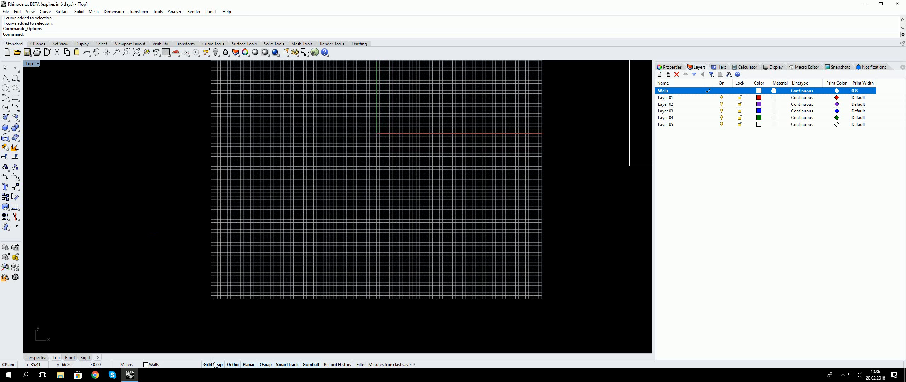
{"action": "right_click", "coordinate": [213, 364]}
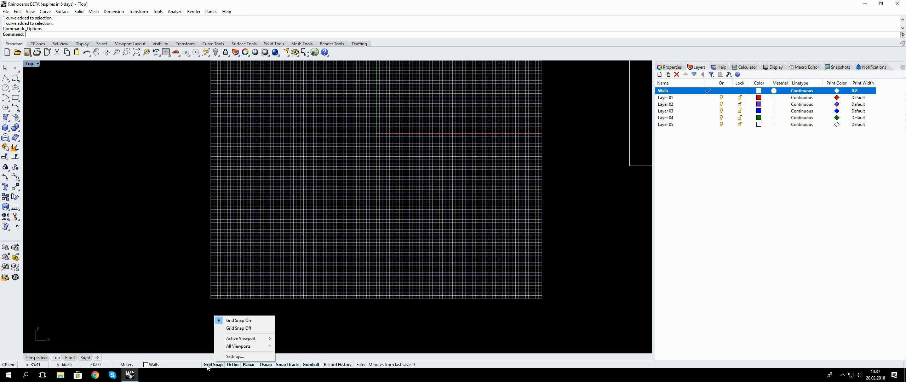
{"action": "left_click", "coordinate": [227, 357]}
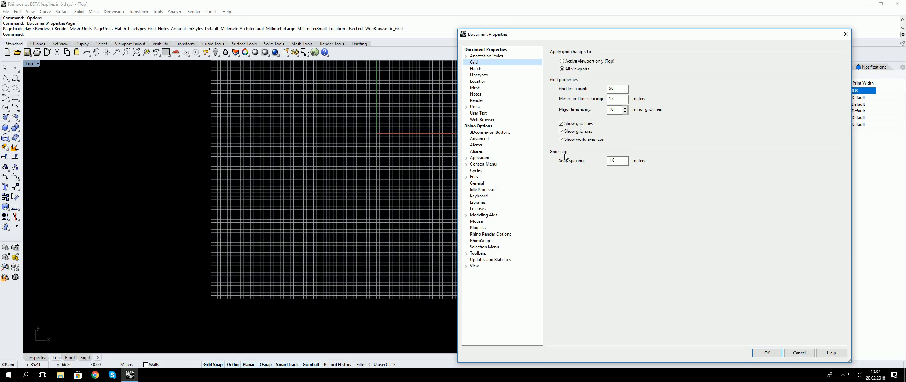
{"action": "key", "text": "Return"}
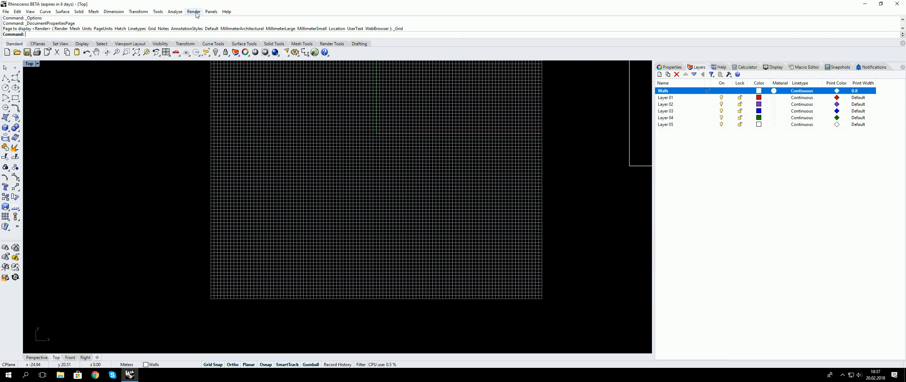
- Set grid changes to apply to the active viewport only (Top) in the Grid options, and select the snap spacing value
{"action": "left_click", "coordinate": [158, 12]}
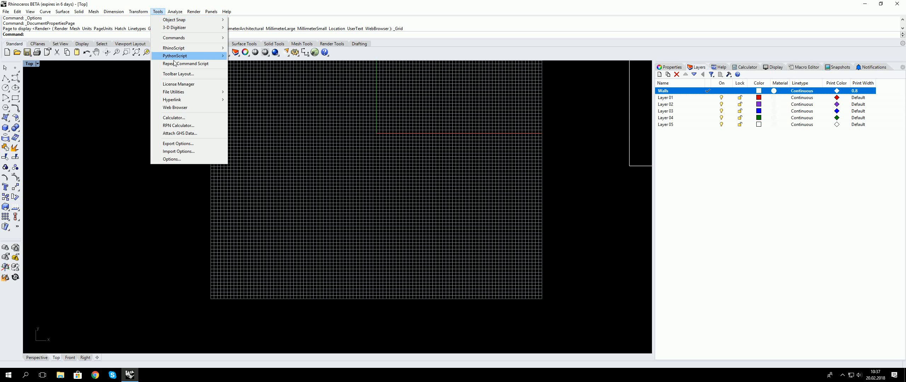
{"action": "left_click", "coordinate": [173, 160]}
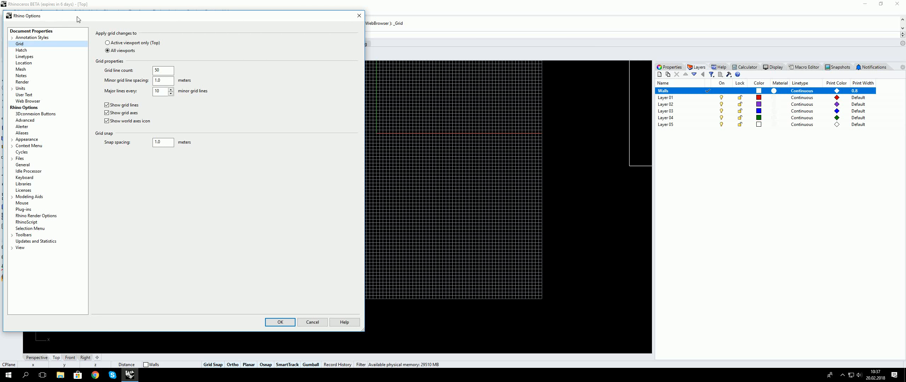
{"action": "left_click_drag", "start_coordinate": [62, 18], "coordinate": [144, 16]}
{"action": "left_click_drag", "start_coordinate": [242, 15], "coordinate": [676, 26]}
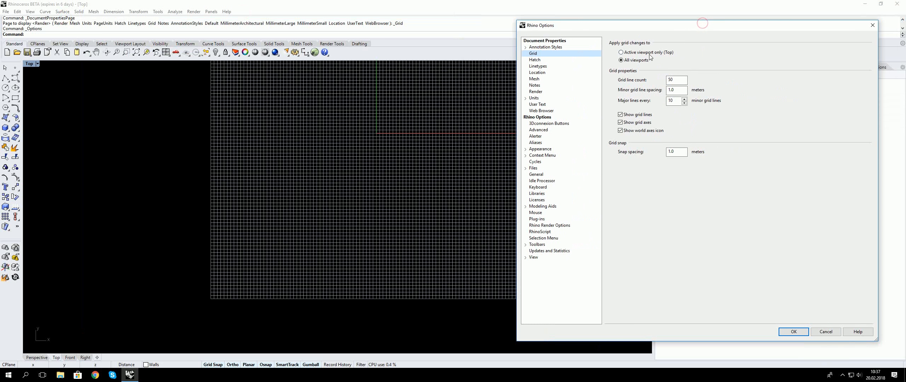
{"action": "left_click", "coordinate": [622, 53]}
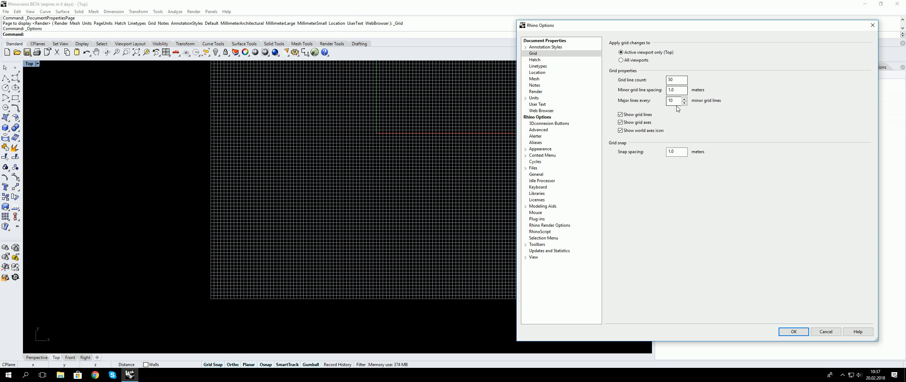
{"action": "left_click", "coordinate": [683, 153]}
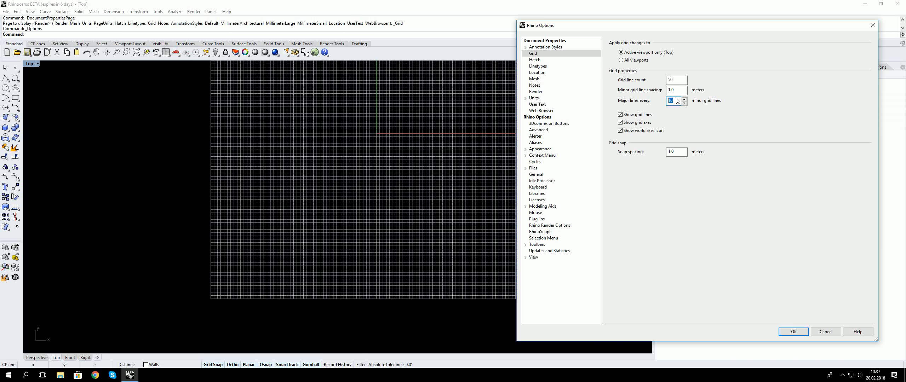
{"action": "double_click", "coordinate": [676, 153]}
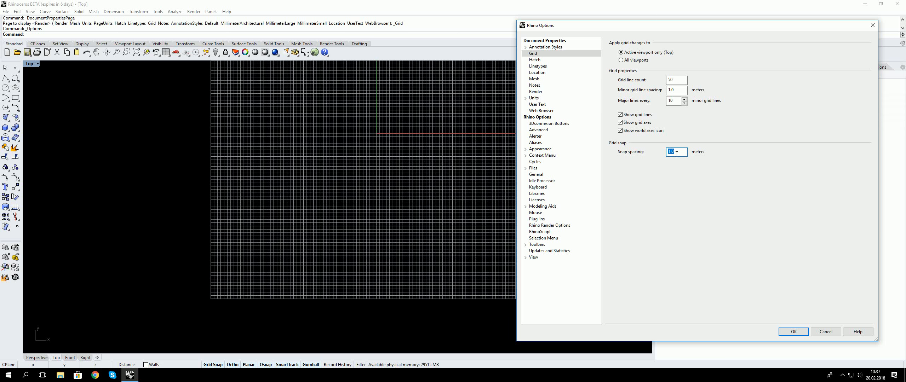
- Change the model units from the document's Units options to Centimeters, and accept scaling the model by 100
{"action": "left_click", "coordinate": [534, 99]}
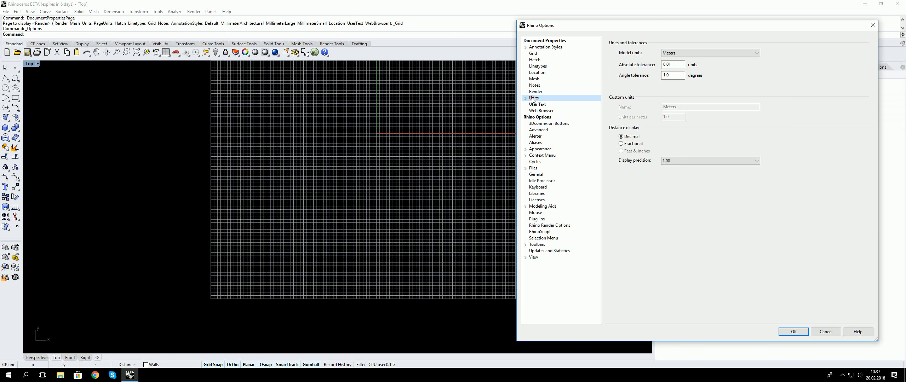
{"action": "left_click", "coordinate": [700, 52]}
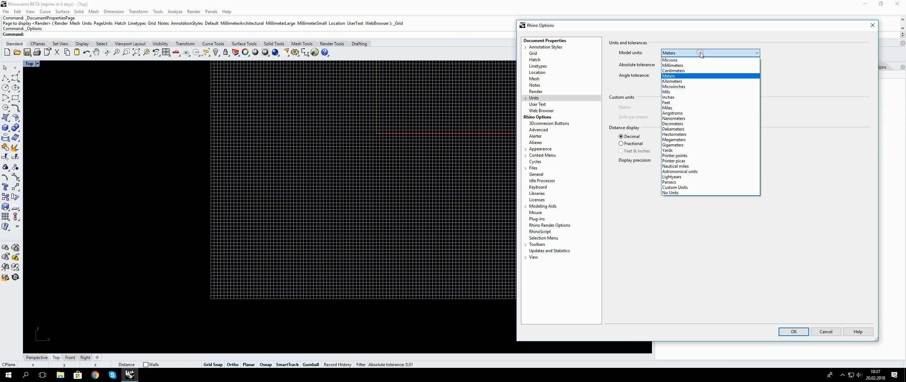
{"action": "left_click", "coordinate": [697, 71]}
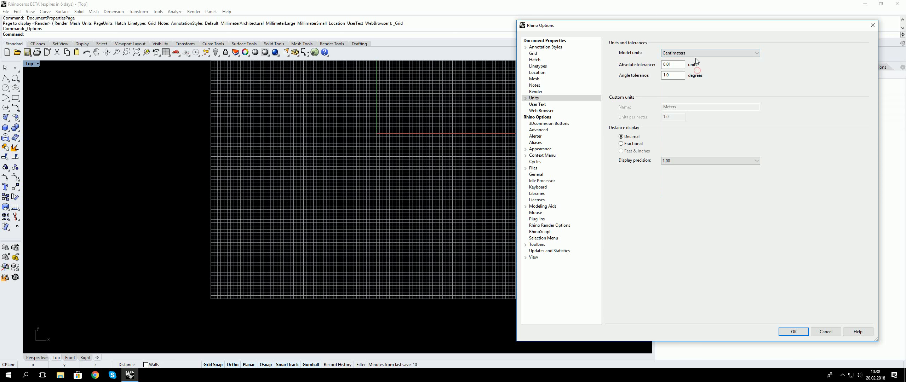
{"action": "left_click", "coordinate": [533, 53]}
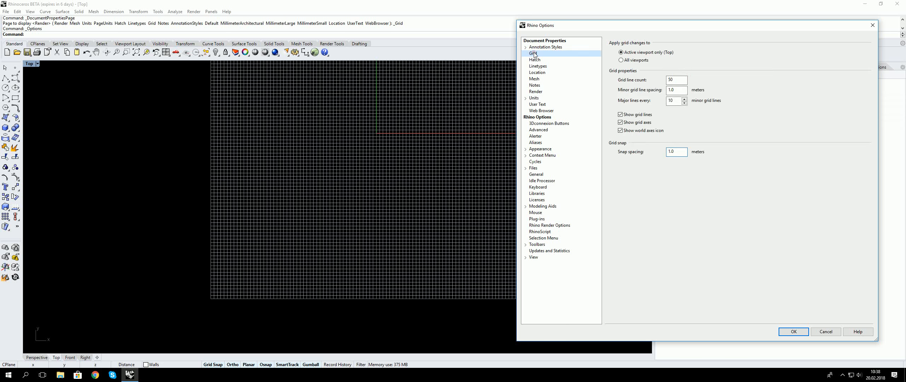
{"action": "double_click", "coordinate": [674, 152]}
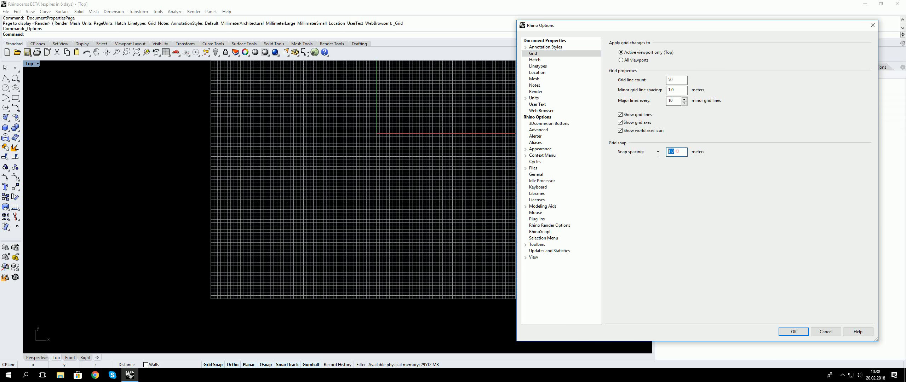
{"action": "double_click", "coordinate": [677, 151]}
{"action": "left_click", "coordinate": [794, 333]}
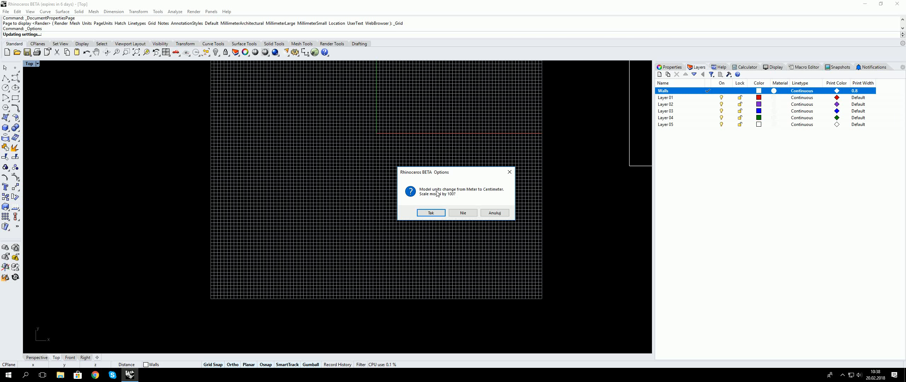
{"action": "left_click", "coordinate": [431, 214]}
- Reopen the Grid options and set major lines every 30 minor grid lines and a grid line count of 30
{"action": "right_click_drag", "start_coordinate": [417, 126], "coordinate": [437, 146]}
{"action": "right_click", "coordinate": [438, 145]}
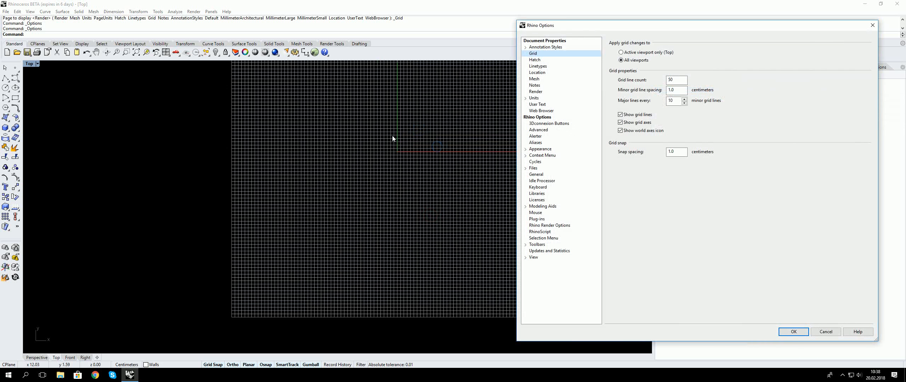
{"action": "left_click", "coordinate": [680, 153]}
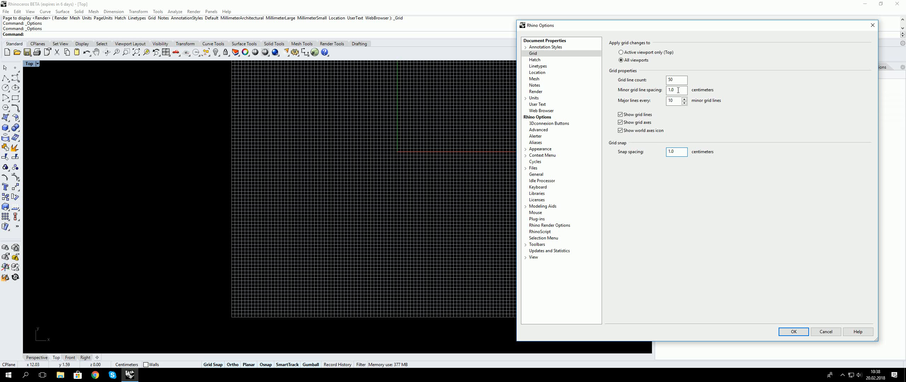
{"action": "left_click", "coordinate": [680, 152]}
{"action": "double_click", "coordinate": [675, 101]}
{"action": "type", "text": "30"}
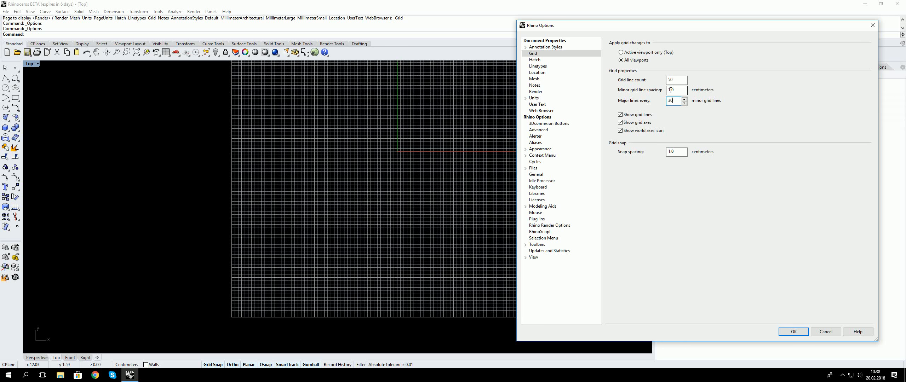
{"action": "double_click", "coordinate": [675, 81]}
{"action": "type", "text": "30"}
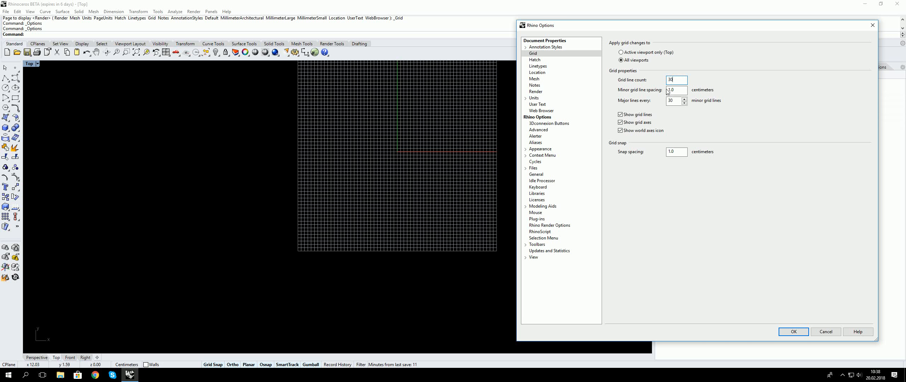
{"action": "left_click", "coordinate": [786, 329]}
- Examine the extent and line density of the grid in the Top viewport at several zoom levels
{"action": "right_click_drag", "start_coordinate": [387, 181], "coordinate": [194, 197]}
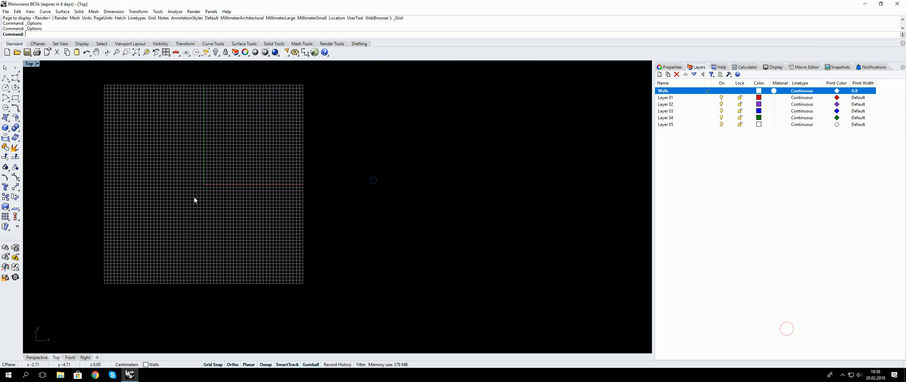
{"action": "scroll", "coordinate": [167, 186], "scroll_direction": "down", "scroll_amount": 6}
{"action": "scroll", "coordinate": [133, 175], "scroll_direction": "up", "scroll_amount": 10}
{"action": "right_click_drag", "start_coordinate": [132, 180], "coordinate": [277, 148]}
{"action": "right_click_drag", "start_coordinate": [327, 166], "coordinate": [277, 190]}
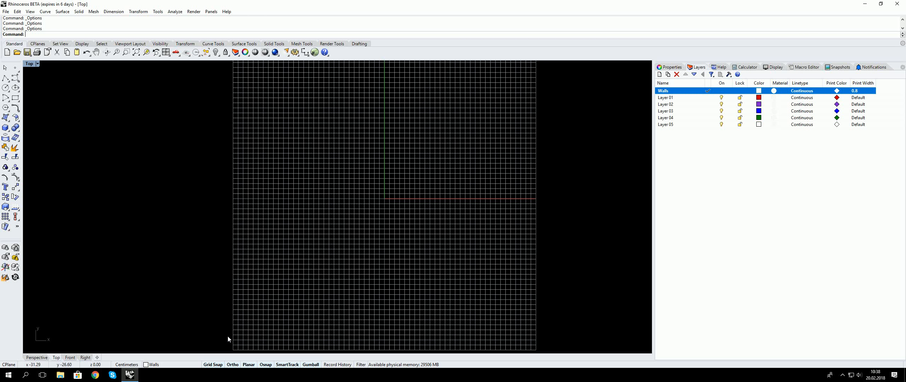
{"action": "right_click_drag", "start_coordinate": [347, 183], "coordinate": [339, 182]}
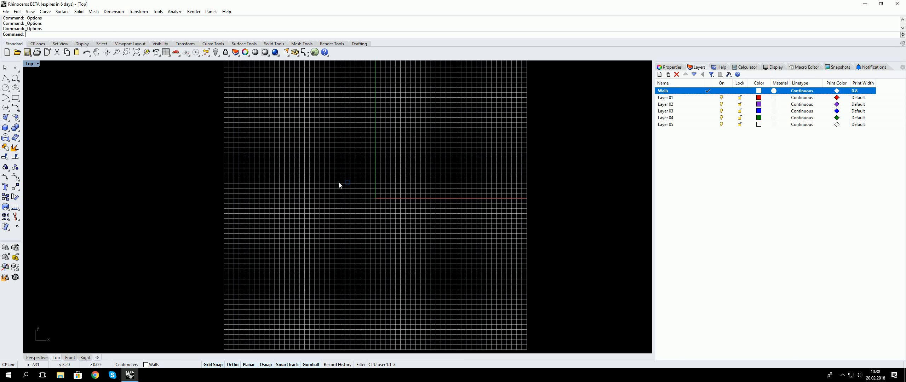
{"action": "right_click", "coordinate": [338, 183]}
{"action": "key", "text": "Escape"}
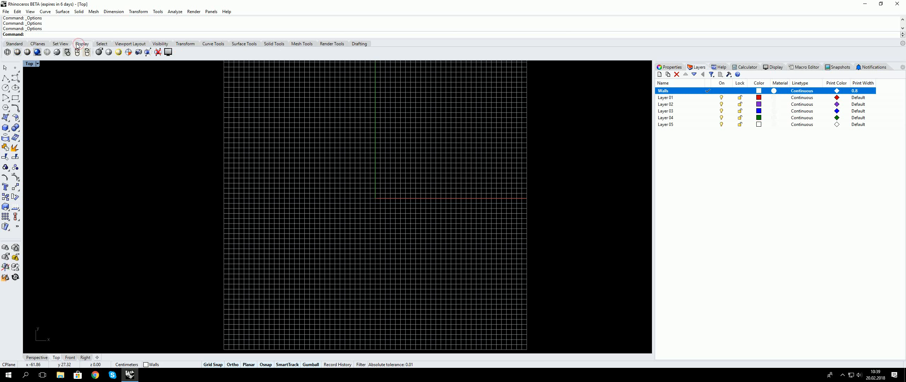
{"action": "left_click", "coordinate": [37, 44]}
{"action": "left_click", "coordinate": [35, 42]}
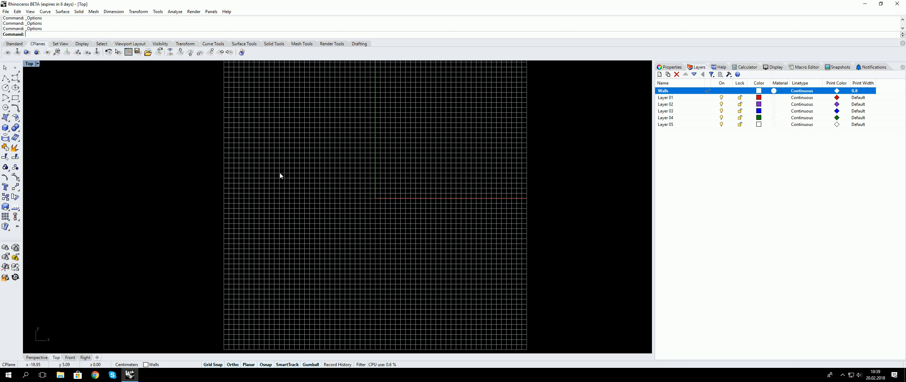
{"action": "right_click_drag", "start_coordinate": [279, 176], "coordinate": [249, 166]}
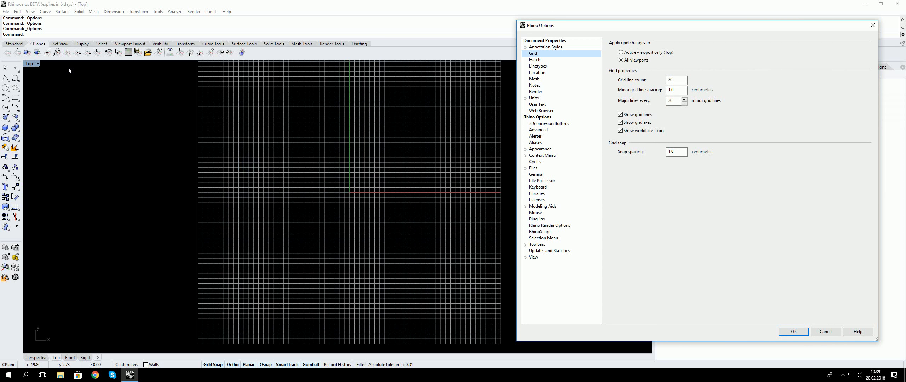
{"action": "key", "text": "Escape"}
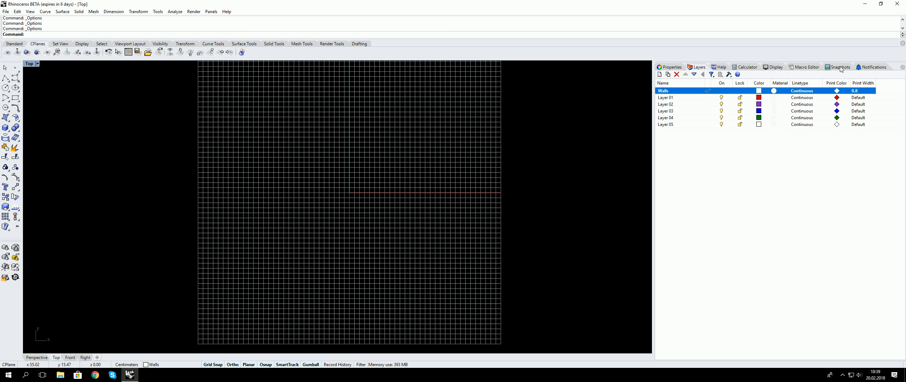
- Open the display settings of the Top viewport and toggle the grid off and on twice
{"action": "left_click", "coordinate": [772, 67]}
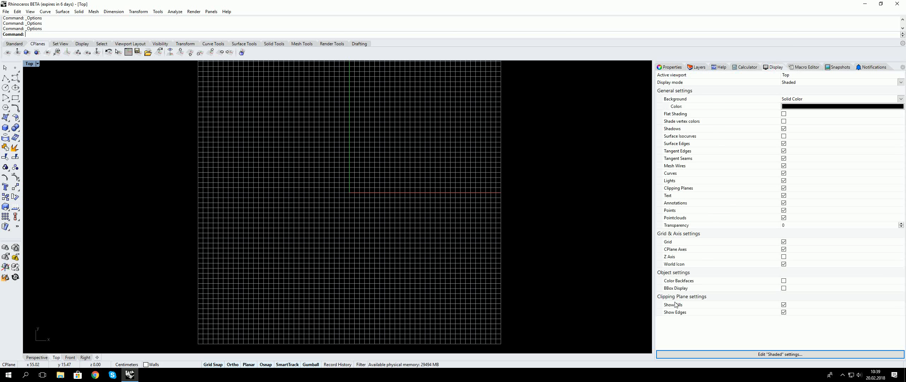
{"action": "left_click", "coordinate": [784, 242]}
{"action": "left_click", "coordinate": [783, 242]}
{"action": "left_click", "coordinate": [784, 243]}
{"action": "left_click", "coordinate": [784, 242]}
{"action": "right_click_drag", "start_coordinate": [336, 225], "coordinate": [310, 244]}
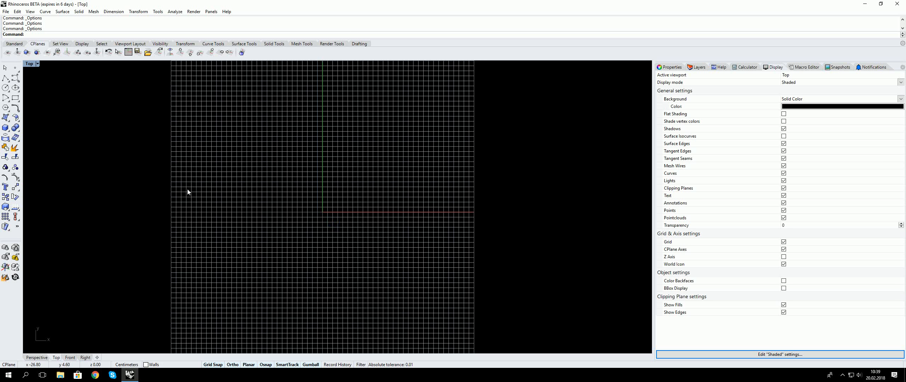
{"action": "type", "text": "Show"}
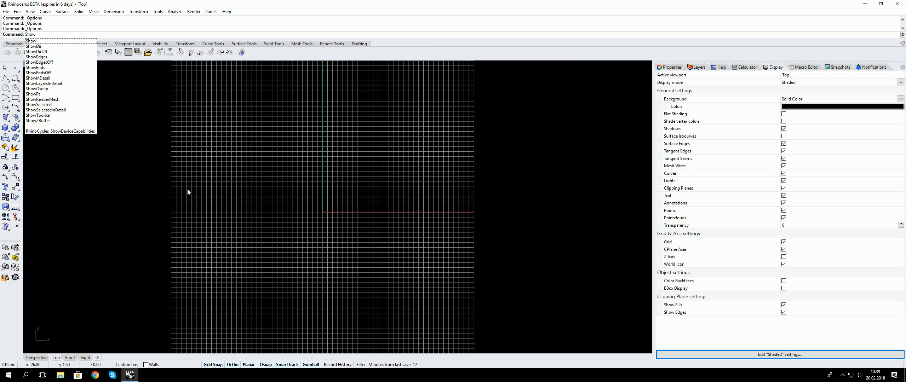
{"action": "type", "text": "gr"}
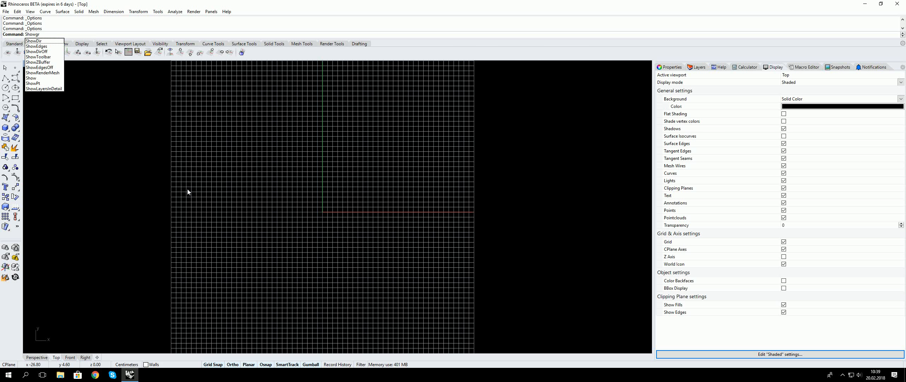
{"action": "type", "text": "id"}
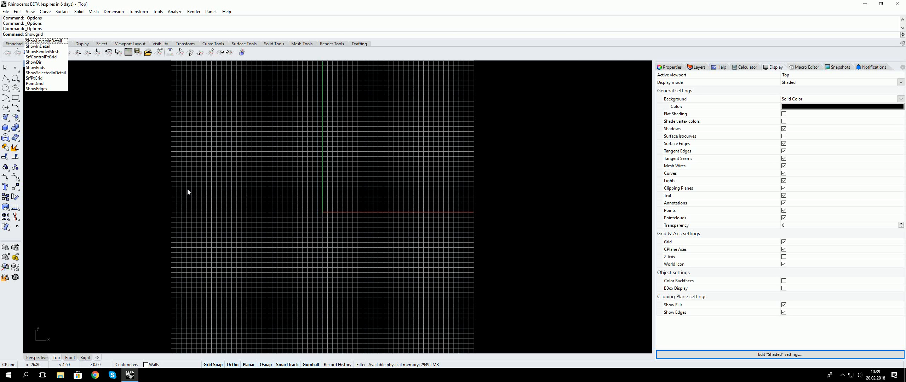
{"action": "key", "text": "Escape"}
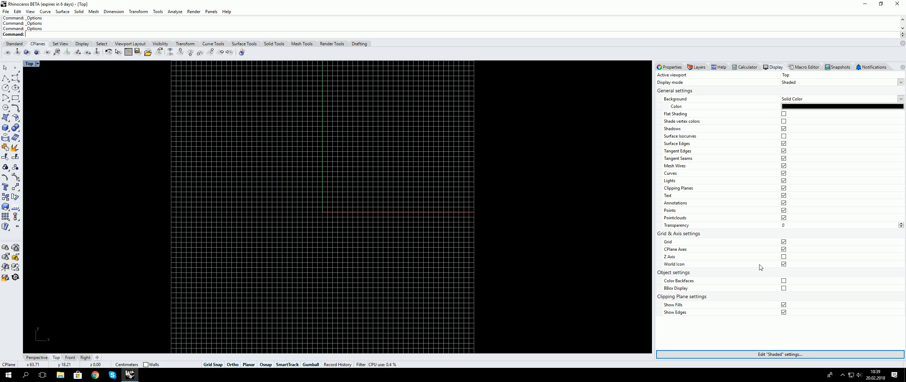
- Turn off the grid display in the Top viewport and check the empty view at different zoom levels
{"action": "left_click", "coordinate": [784, 242]}
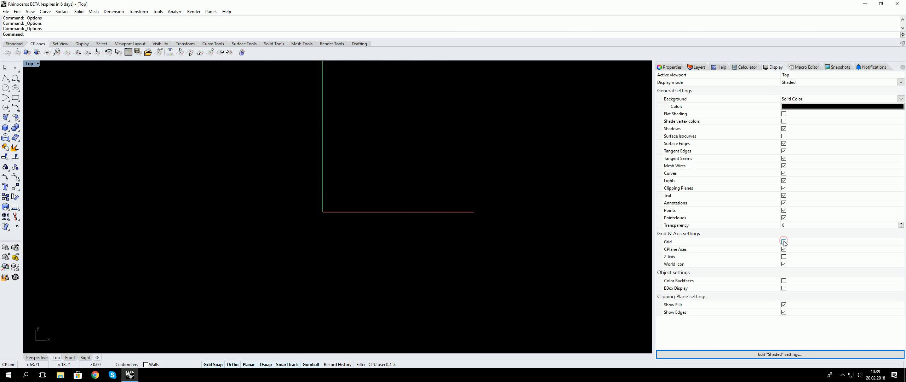
{"action": "right_click_drag", "start_coordinate": [377, 196], "coordinate": [319, 216]}
{"action": "right_click", "coordinate": [320, 216]}
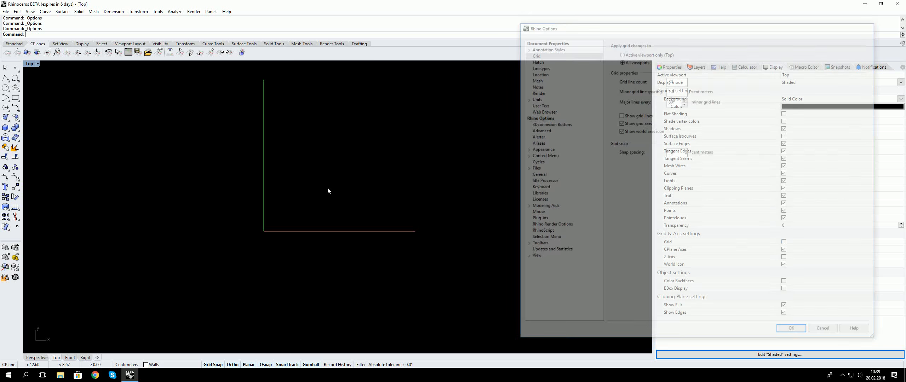
{"action": "key", "text": "Escape"}
{"action": "scroll", "coordinate": [233, 176], "scroll_direction": "down", "scroll_amount": 1}
{"action": "scroll", "coordinate": [227, 178], "scroll_direction": "up", "scroll_amount": 2}
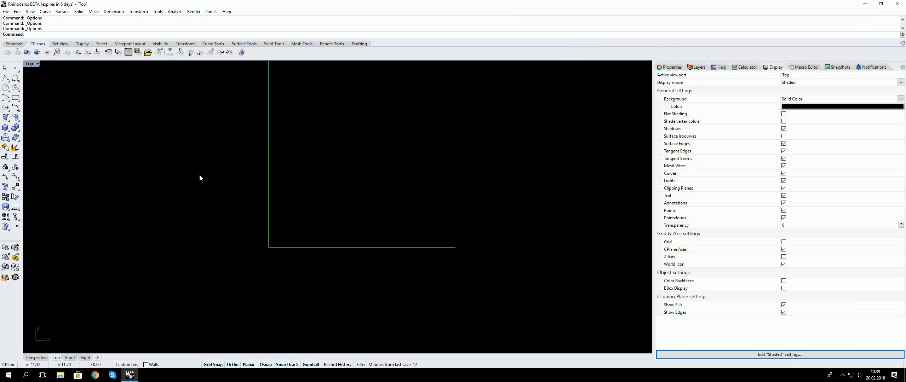
{"action": "scroll", "coordinate": [314, 236], "scroll_direction": "down", "scroll_amount": 10}
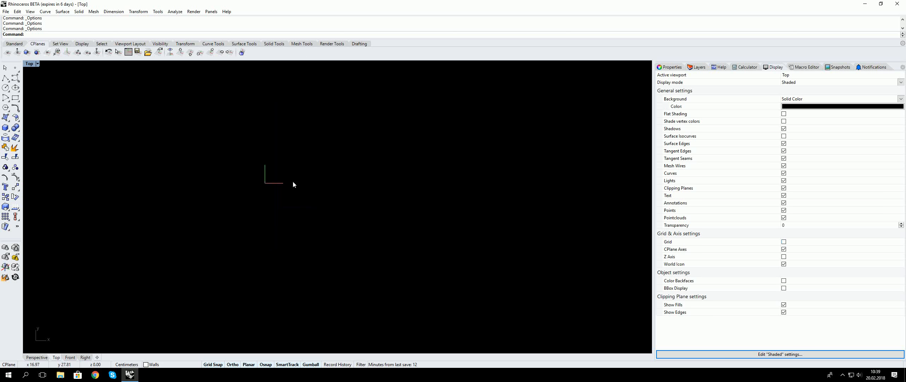
{"action": "left_click_drag", "start_coordinate": [449, 248], "coordinate": [198, 125]}
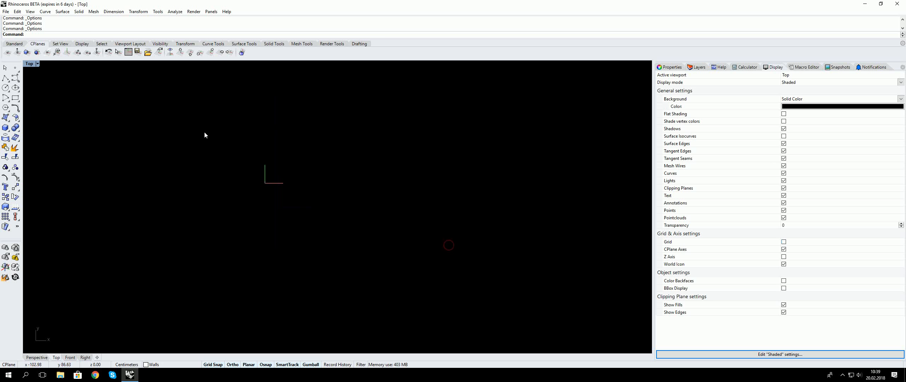
- Return to the layer list and frame the construction plane axes in the Top viewport
{"action": "left_click", "coordinate": [696, 67]}
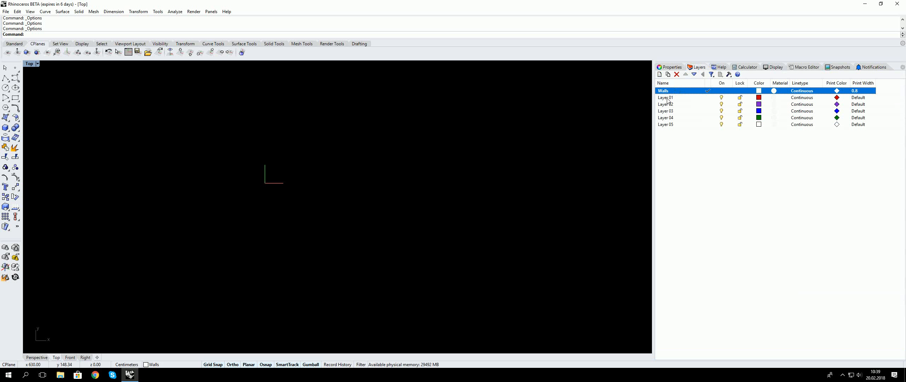
{"action": "right_click_drag", "start_coordinate": [326, 163], "coordinate": [410, 184]}
{"action": "right_click", "coordinate": [411, 185]}
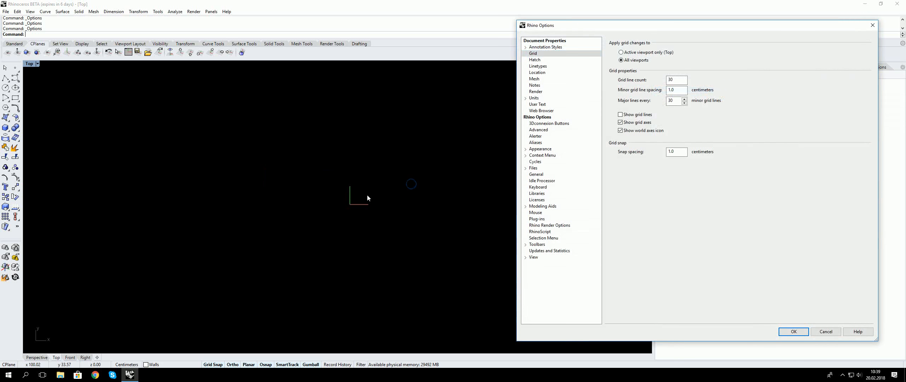
{"action": "key", "text": "Escape"}
{"action": "scroll", "coordinate": [357, 196], "scroll_direction": "up", "scroll_amount": 6}
{"action": "scroll", "coordinate": [357, 196], "scroll_direction": "up", "scroll_amount": 4}
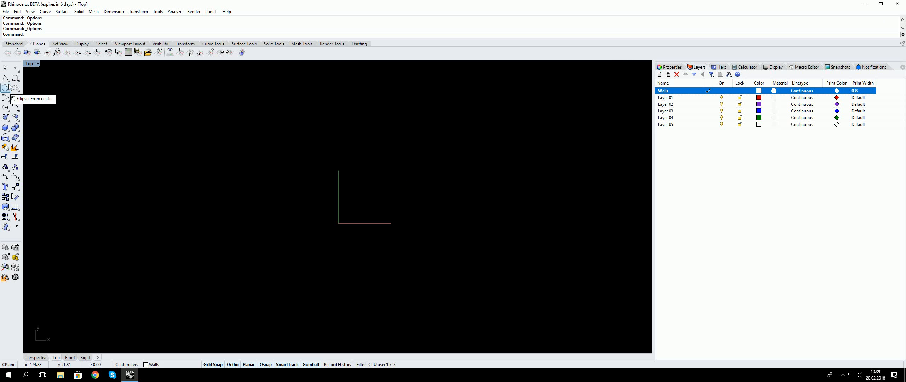
- Start a polyline on the Walls layer at the origin (0) in the Top viewport
{"action": "left_click", "coordinate": [5, 78]}
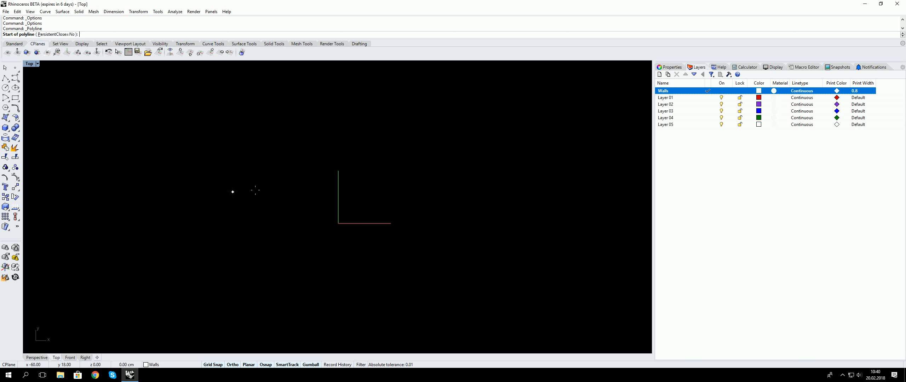
{"action": "scroll", "coordinate": [319, 196], "scroll_direction": "up", "scroll_amount": 4}
{"action": "scroll", "coordinate": [105, 205], "scroll_direction": "down", "scroll_amount": 6}
{"action": "scroll", "coordinate": [269, 172], "scroll_direction": "up", "scroll_amount": 6}
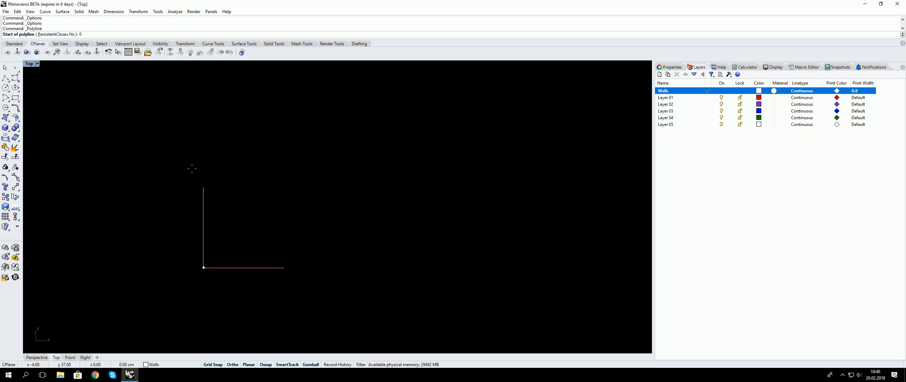
{"action": "key", "text": "Return"}
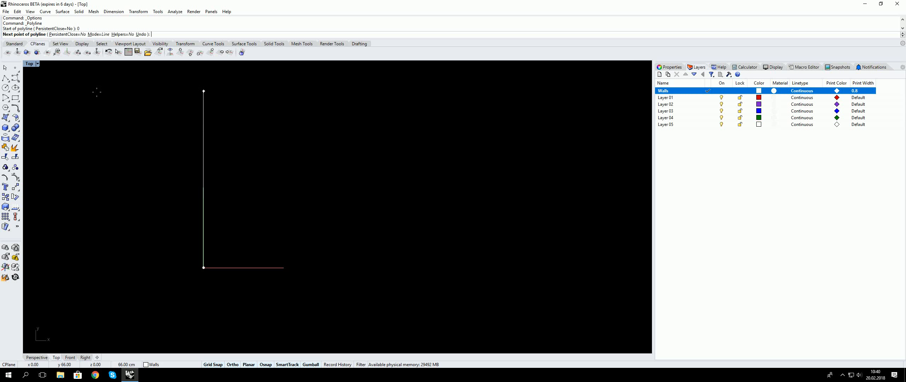
- Draw the polyline's first segment 1000 cm long horizontally in the positive X direction from the origin
{"action": "scroll", "coordinate": [294, 176], "scroll_direction": "down", "scroll_amount": 1}
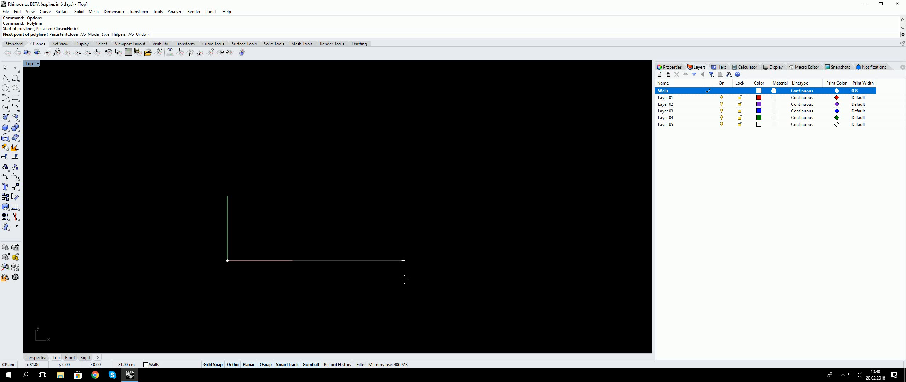
{"action": "type", "text": "1000"}
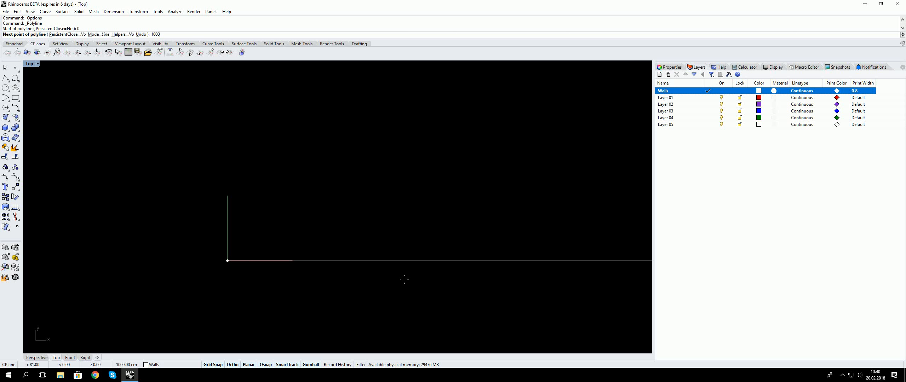
{"action": "key", "text": "Return"}
{"action": "scroll", "coordinate": [360, 233], "scroll_direction": "down", "scroll_amount": 10}
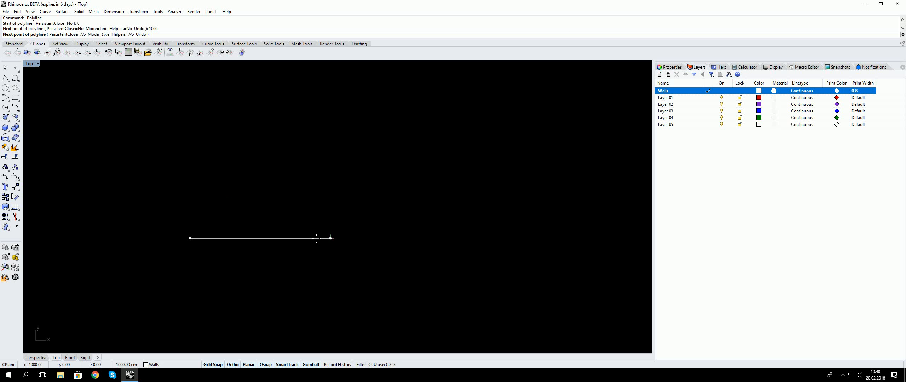
{"action": "scroll", "coordinate": [407, 244], "scroll_direction": "up", "scroll_amount": 10}
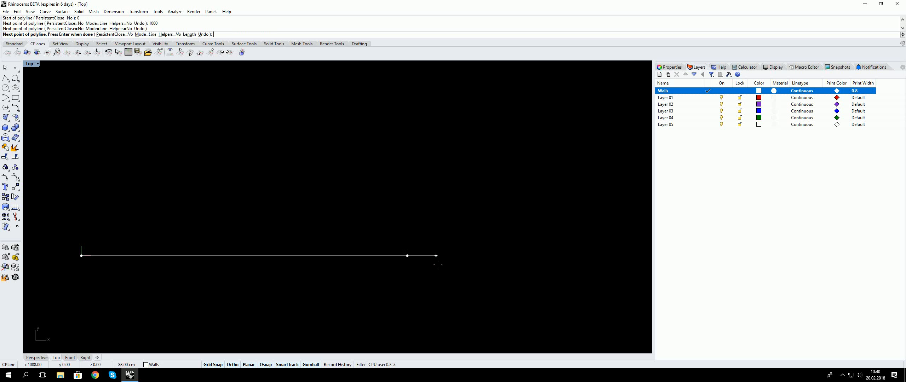
{"action": "left_click", "coordinate": [434, 258]}
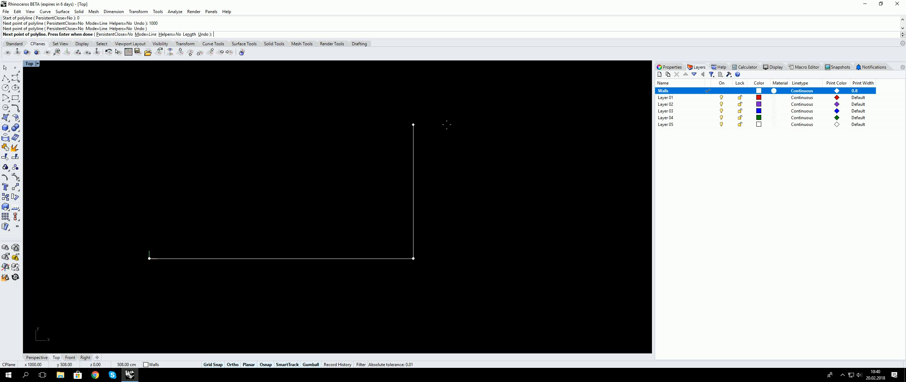
- Add a vertical segment 800 cm long upward from the end of the horizontal segment
{"action": "type", "text": "800"}
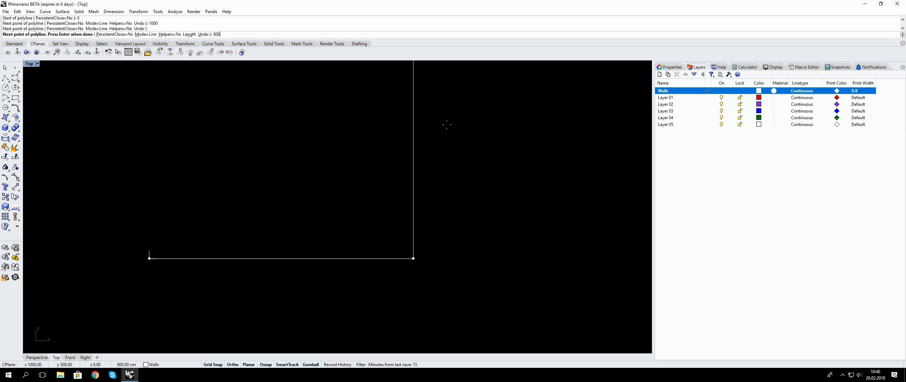
{"action": "key", "text": "Return"}
{"action": "scroll", "coordinate": [419, 231], "scroll_direction": "down", "scroll_amount": 3}
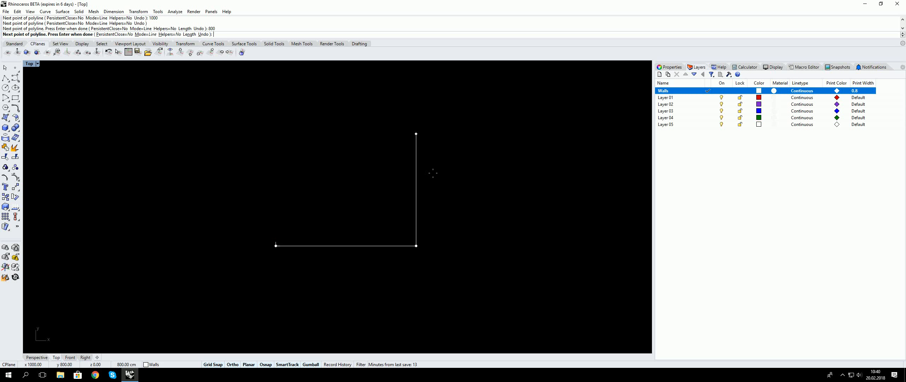
{"action": "scroll", "coordinate": [288, 146], "scroll_direction": "up", "scroll_amount": 5}
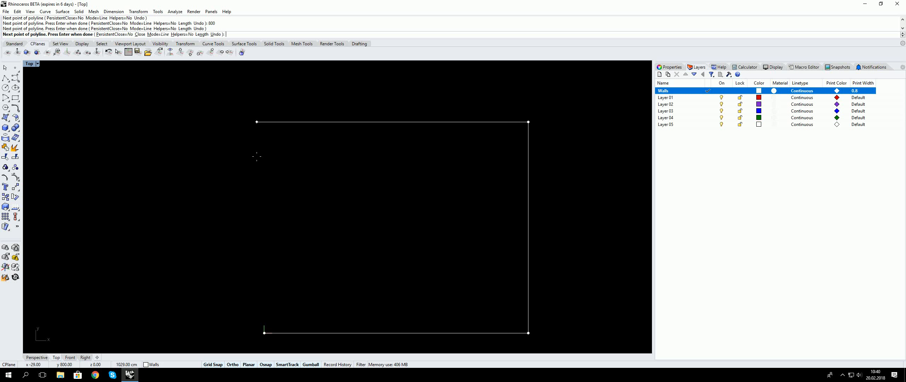
- Add a 1000 cm segment back in the negative X direction and close the polyline at the origin
{"action": "type", "text": "1000"}
{"action": "key", "text": "Return"}
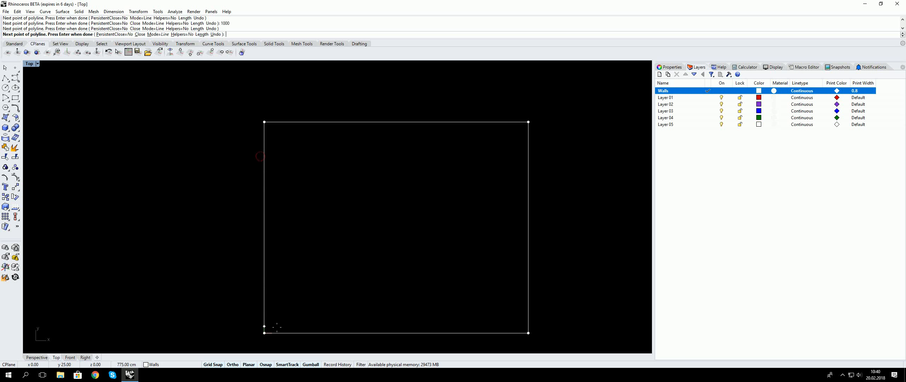
{"action": "left_click", "coordinate": [264, 335]}
{"action": "right_click_drag", "start_coordinate": [238, 318], "coordinate": [179, 290]}
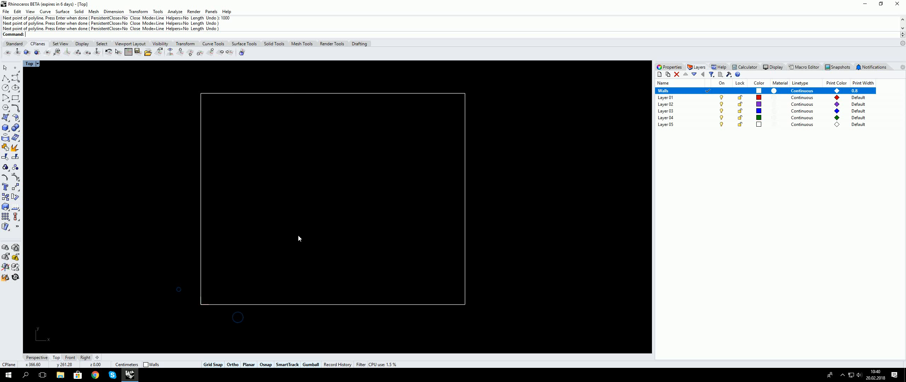
{"action": "right_click_drag", "start_coordinate": [302, 231], "coordinate": [320, 240]}
{"action": "right_click_drag", "start_coordinate": [297, 212], "coordinate": [257, 223]}
{"action": "right_click", "coordinate": [309, 201]}
{"action": "key", "text": "Escape"}
{"action": "right_click", "coordinate": [256, 223]}
{"action": "key", "text": "Escape"}
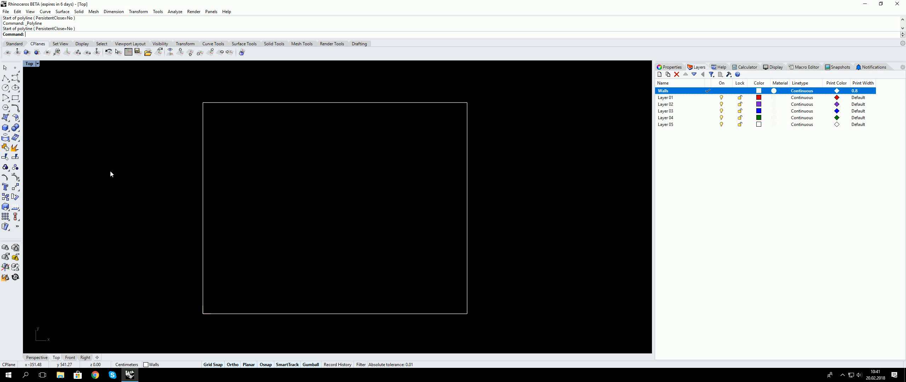
{"action": "right_click_drag", "start_coordinate": [155, 144], "coordinate": [144, 140]}
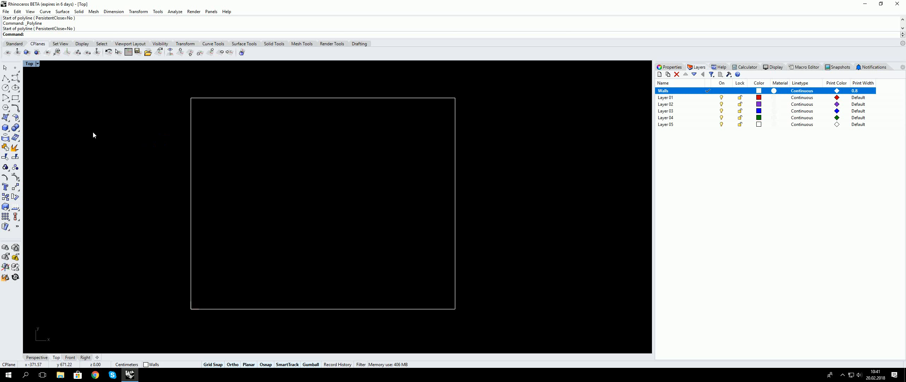
{"action": "right_click_drag", "start_coordinate": [97, 132], "coordinate": [112, 138]}
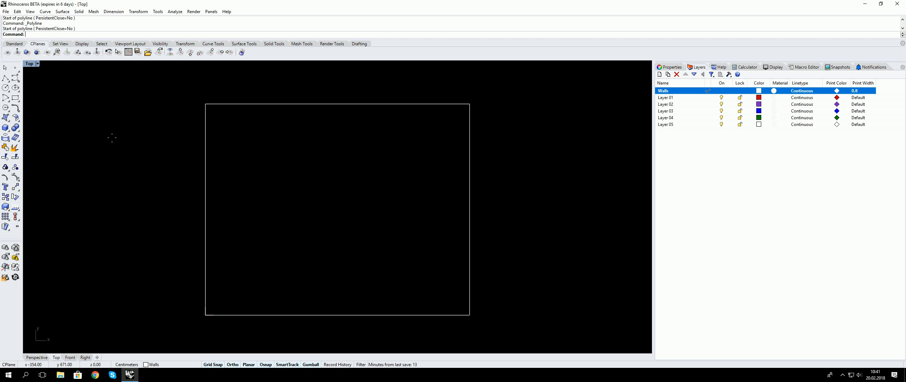
- Offset the closed rectangle 25 cm inward
{"action": "type", "text": "Off"}
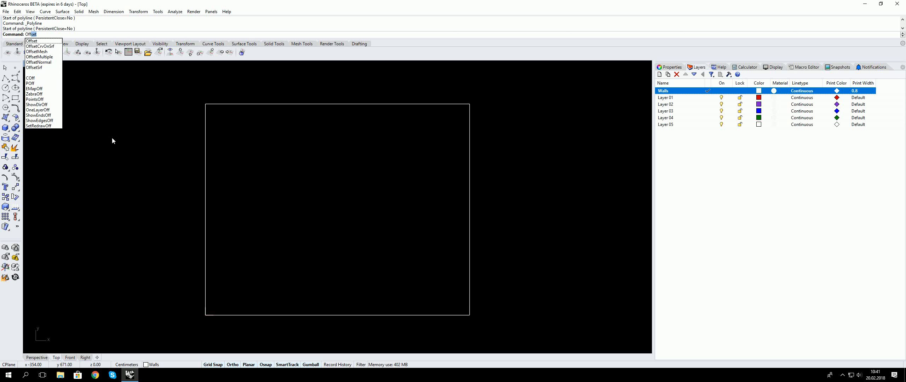
{"action": "key", "text": "Return"}
{"action": "left_click", "coordinate": [297, 104]}
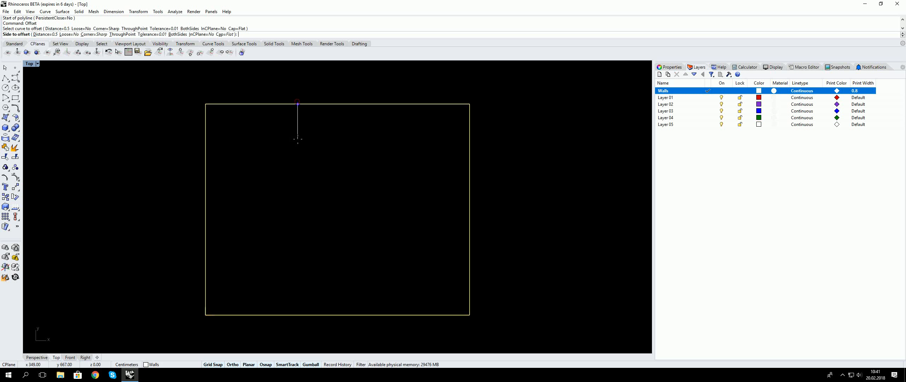
{"action": "left_click", "coordinate": [45, 34]}
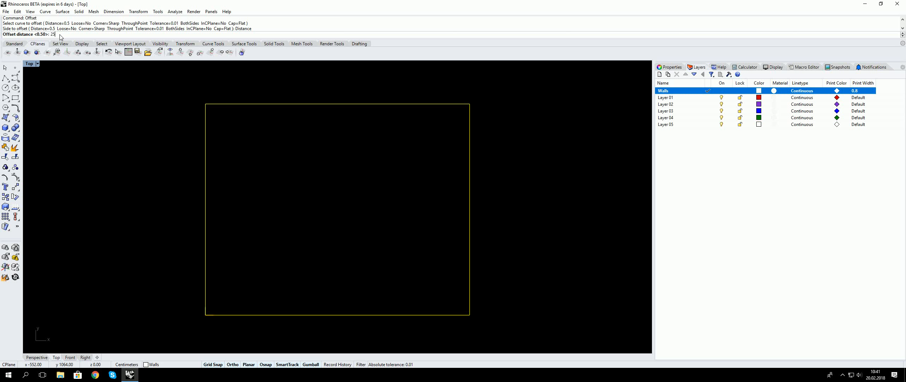
{"action": "key", "text": "Return"}
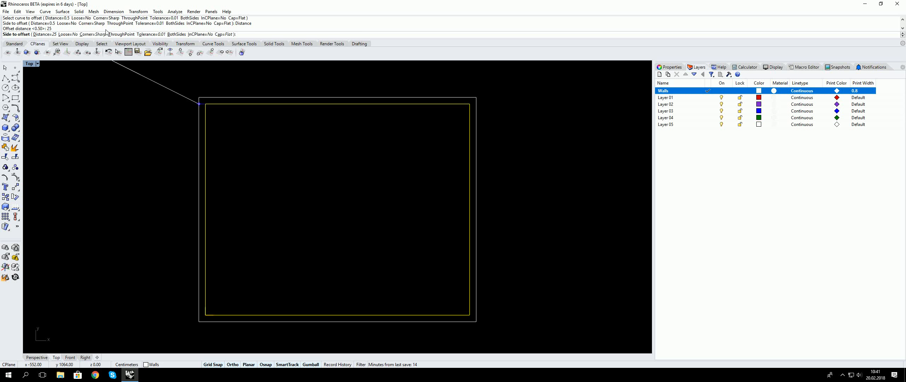
{"action": "left_click", "coordinate": [263, 155]}
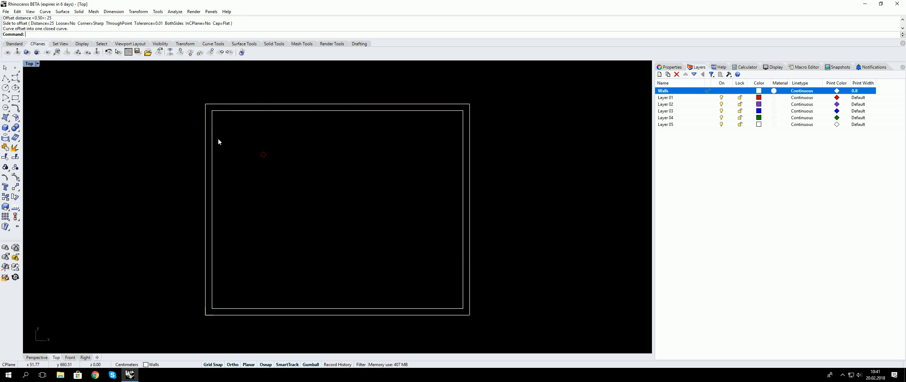
{"action": "scroll", "coordinate": [265, 132], "scroll_direction": "up", "scroll_amount": 3}
{"action": "scroll", "coordinate": [265, 131], "scroll_direction": "down", "scroll_amount": 4}
{"action": "key", "text": "Return"}
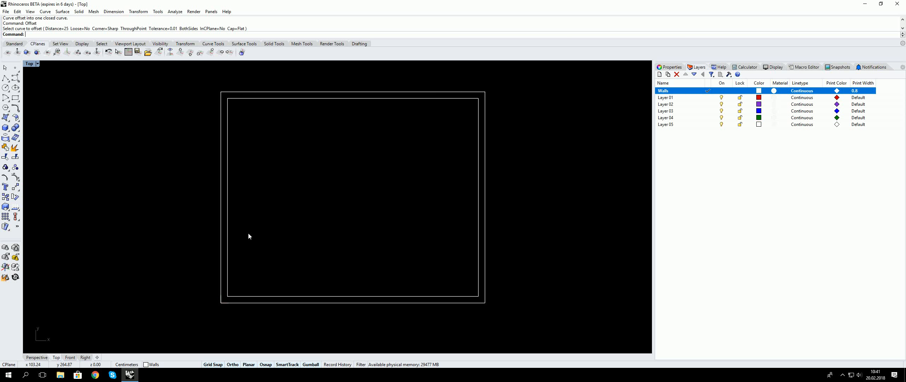
{"action": "right_click_drag", "start_coordinate": [248, 233], "coordinate": [258, 214]}
{"action": "key", "text": "Return"}
{"action": "scroll", "coordinate": [224, 283], "scroll_direction": "up", "scroll_amount": 8}
{"action": "key", "text": "Escape"}
{"action": "right_click_drag", "start_coordinate": [291, 180], "coordinate": [297, 215]}
- Offset the original wall rectangle 18 cm outward
{"action": "key", "text": "Return"}
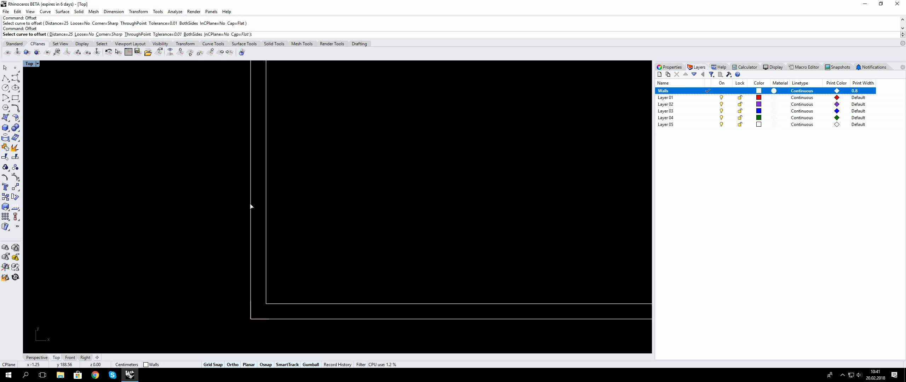
{"action": "left_click", "coordinate": [251, 205]}
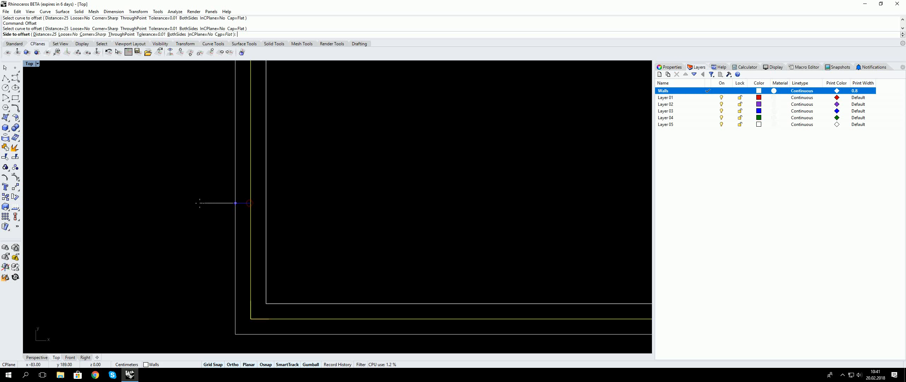
{"action": "left_click", "coordinate": [46, 35]}
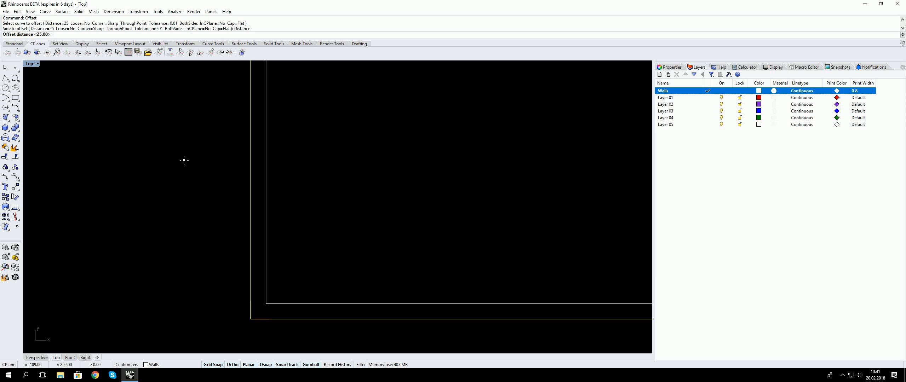
{"action": "type", "text": "2"}
{"action": "type", "text": "18"}
{"action": "key", "text": "Return"}
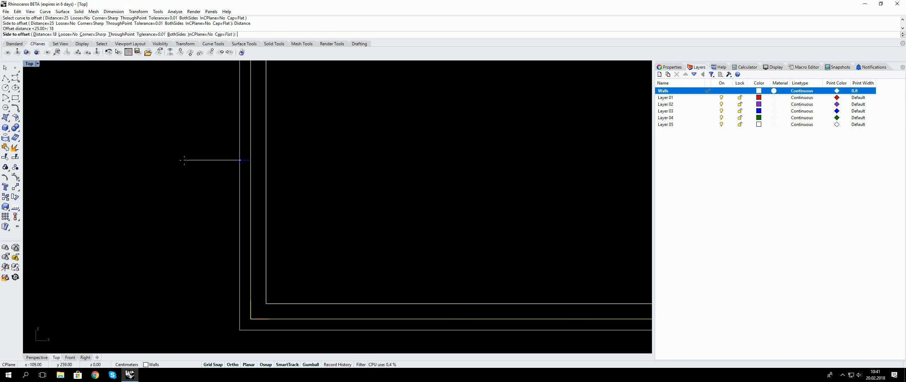
{"action": "left_click", "coordinate": [193, 157]}
{"action": "scroll", "coordinate": [244, 172], "scroll_direction": "down", "scroll_amount": 5}
{"action": "scroll", "coordinate": [252, 171], "scroll_direction": "up", "scroll_amount": 5}
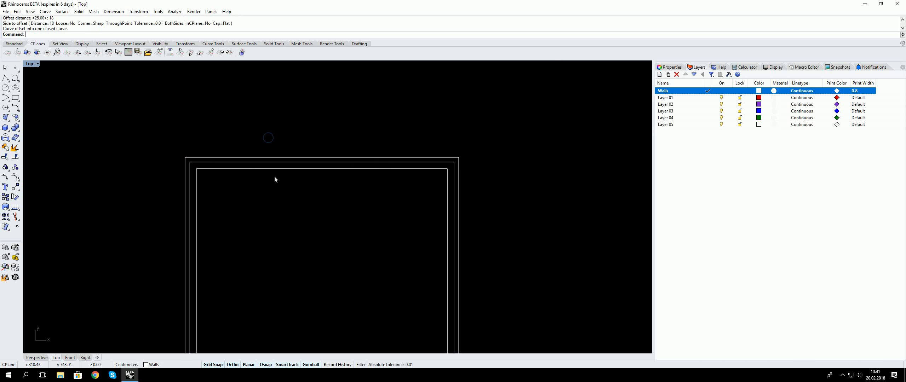
- Rename Layer 01 as Termoisolation and move the outermost rectangle to that layer
{"action": "left_click", "coordinate": [437, 118]}
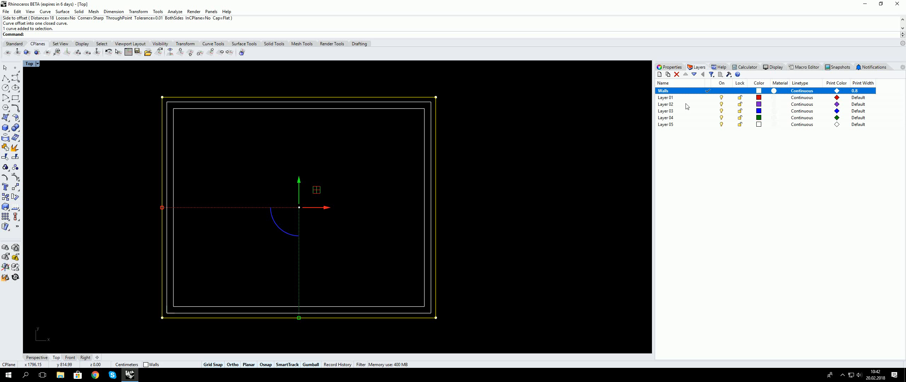
{"action": "left_click", "coordinate": [670, 98]}
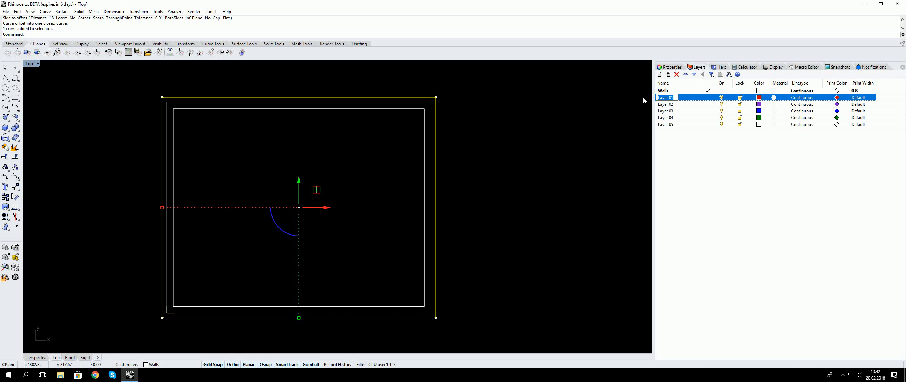
{"action": "type", "text": "Termoisolation"}
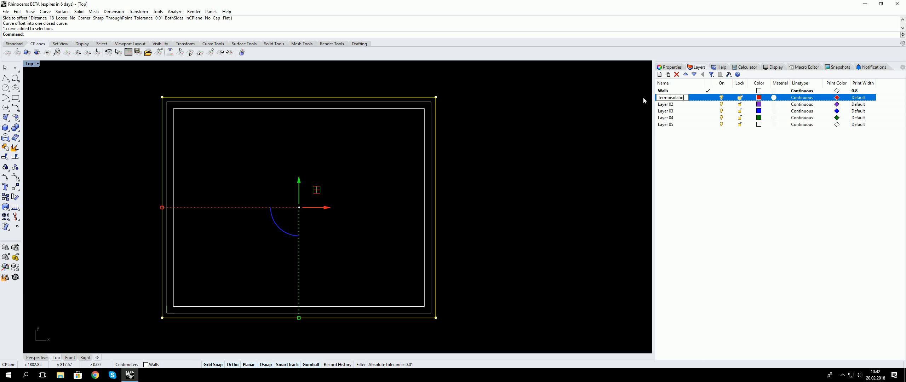
{"action": "key", "text": "Return"}
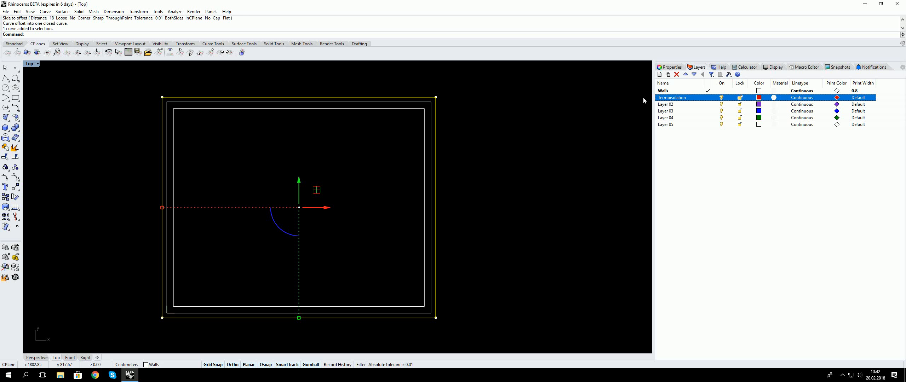
{"action": "right_click", "coordinate": [693, 99]}
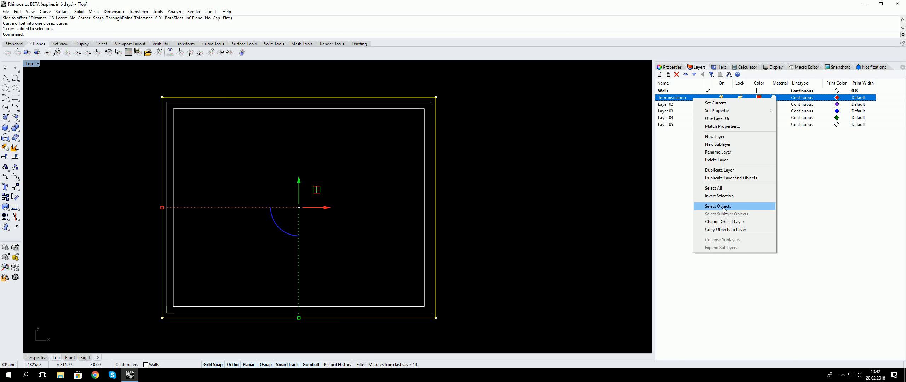
{"action": "left_click", "coordinate": [725, 222]}
{"action": "left_click", "coordinate": [473, 173]}
{"action": "right_click_drag", "start_coordinate": [472, 173], "coordinate": [453, 167]}
{"action": "right_click", "coordinate": [453, 165]}
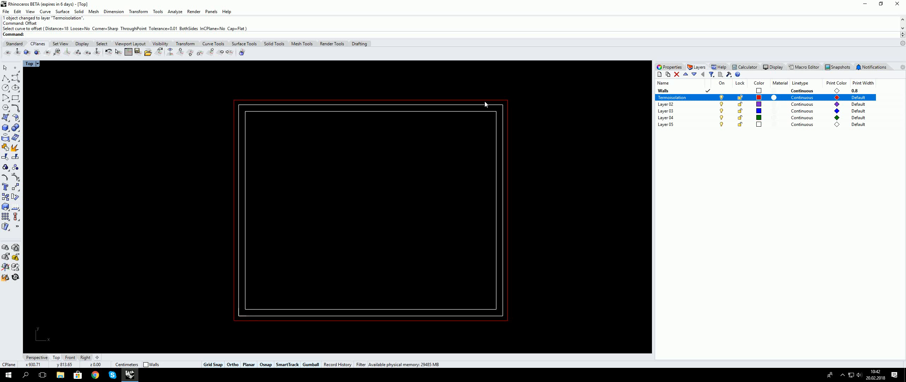
{"action": "right_click_drag", "start_coordinate": [485, 104], "coordinate": [453, 104]}
{"action": "right_click", "coordinate": [492, 110]}
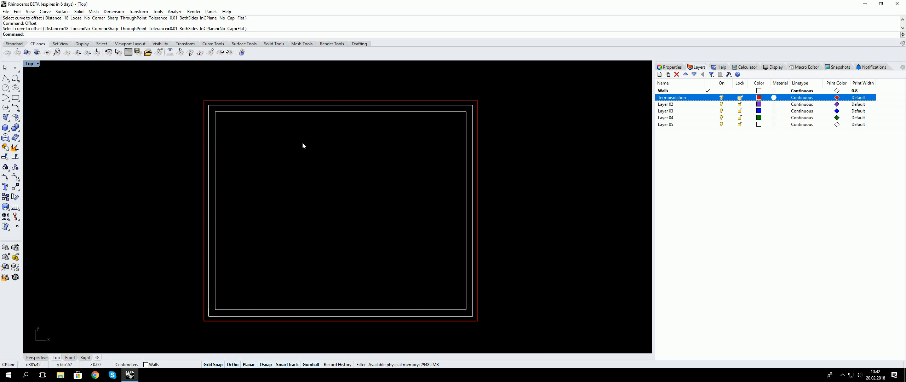
- Draw a horizontal line from the inner wall's lower-left corner outward past the insulation outline
{"action": "left_click", "coordinate": [5, 79]}
{"action": "scroll", "coordinate": [213, 311], "scroll_direction": "up", "scroll_amount": 5}
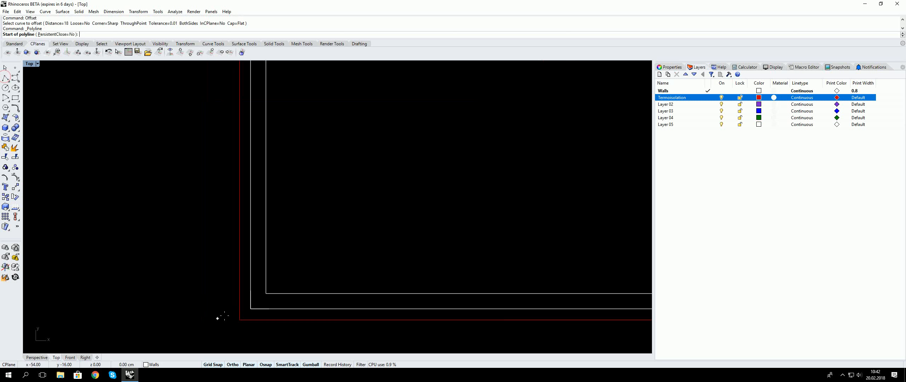
{"action": "left_click", "coordinate": [266, 293]}
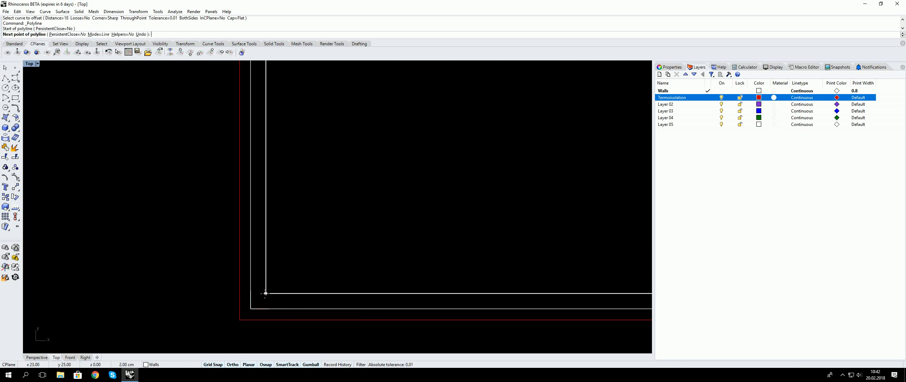
{"action": "left_click", "coordinate": [157, 315]}
{"action": "scroll", "coordinate": [169, 305], "scroll_direction": "down", "scroll_amount": 5}
{"action": "key", "text": "Return"}
{"action": "scroll", "coordinate": [184, 294], "scroll_direction": "up", "scroll_amount": 5}
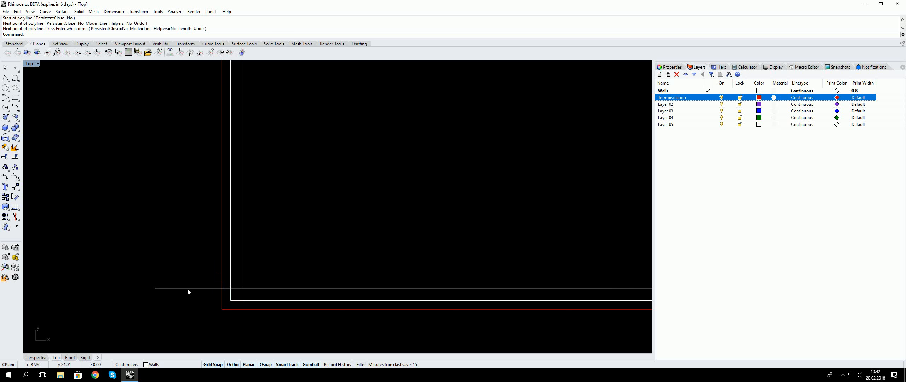
- Offset the short horizontal line 100 cm upward with flat caps to form a closed rectangle across the left wall
{"action": "left_click", "coordinate": [188, 288]}
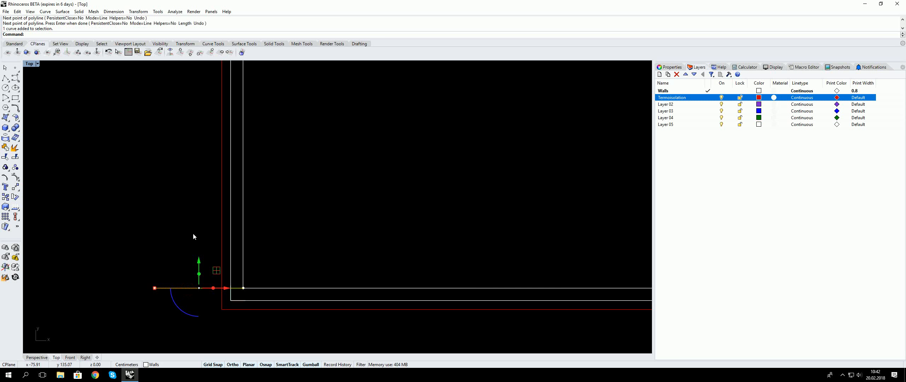
{"action": "type", "text": "Offset"}
{"action": "key", "text": "Return"}
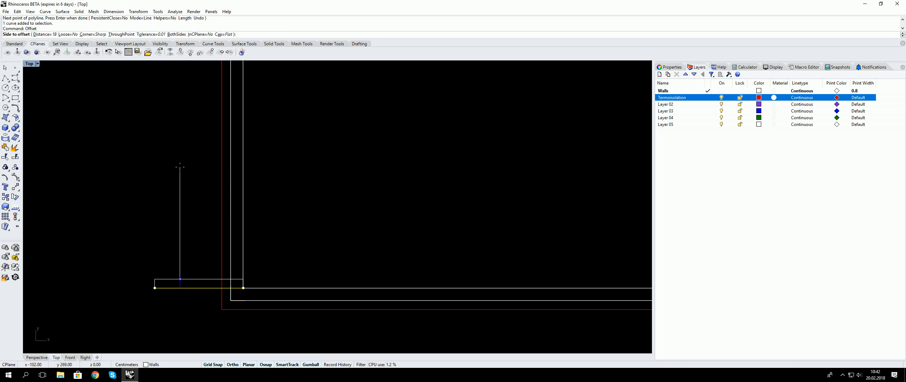
{"action": "type", "text": "100"}
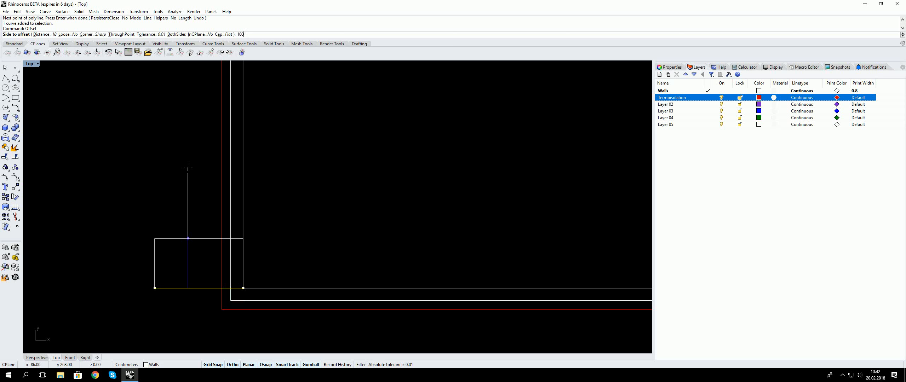
{"action": "left_click", "coordinate": [188, 168]}
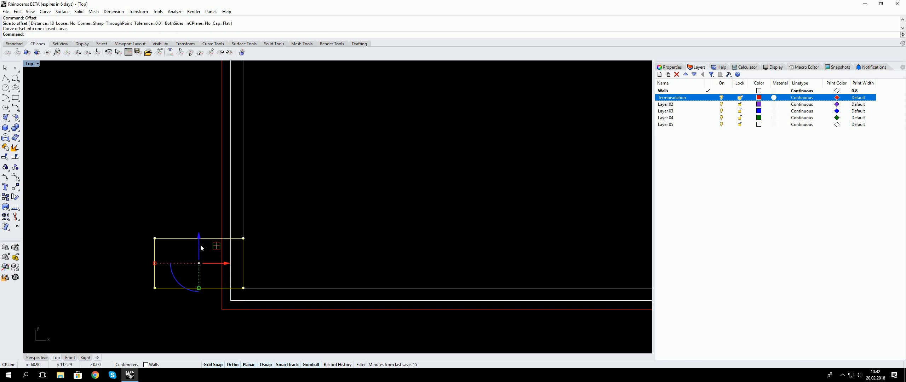
{"action": "key", "text": "Escape"}
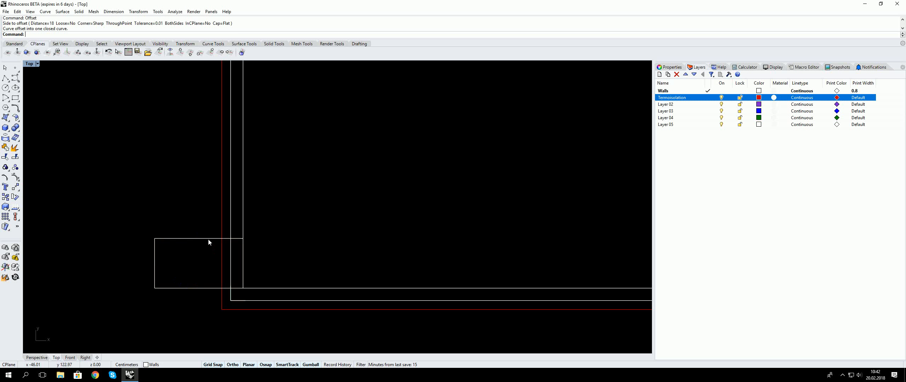
- Select the capped rectangle and toggle the Gumball off and back on
{"action": "left_click", "coordinate": [209, 239]}
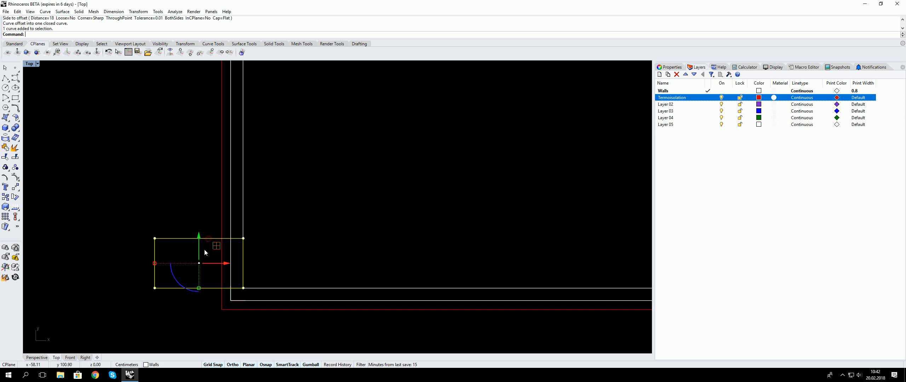
{"action": "left_click", "coordinate": [311, 365]}
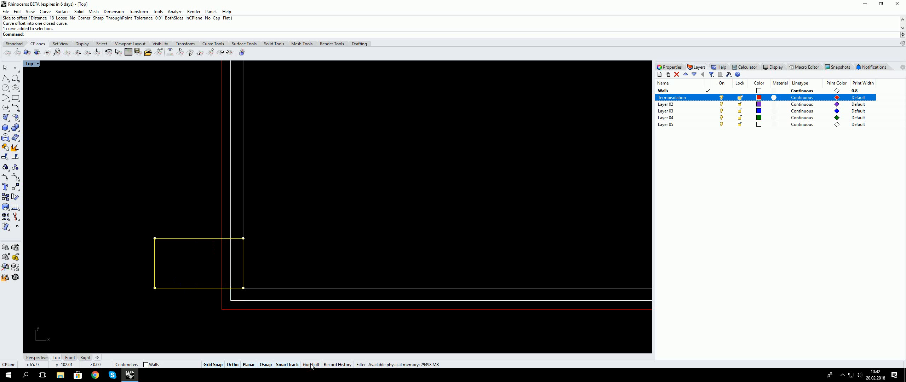
{"action": "left_click", "coordinate": [311, 365]}
{"action": "left_click", "coordinate": [311, 365]}
{"action": "left_click", "coordinate": [311, 365]}
{"action": "left_click", "coordinate": [311, 365]}
{"action": "left_click", "coordinate": [311, 365]}
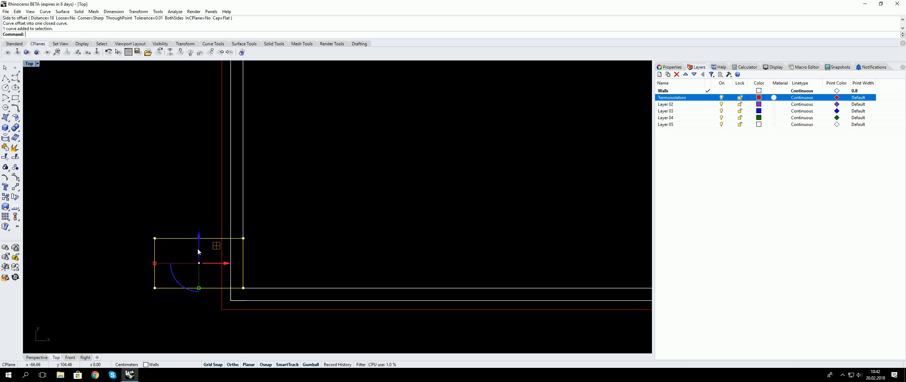
- Move the rectangle 50 cm up and about 81 cm to the right so it spans the left wall and insulation
{"action": "left_click", "coordinate": [198, 251]}
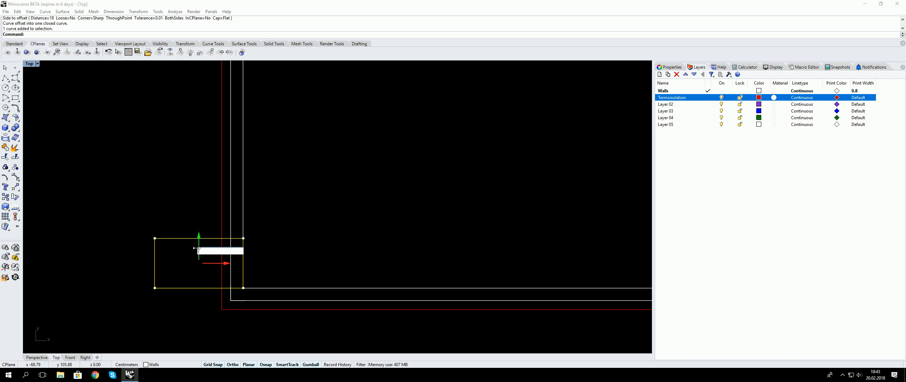
{"action": "type", "text": "50"}
{"action": "key", "text": "Return"}
{"action": "left_click_drag", "start_coordinate": [204, 239], "coordinate": [239, 276]}
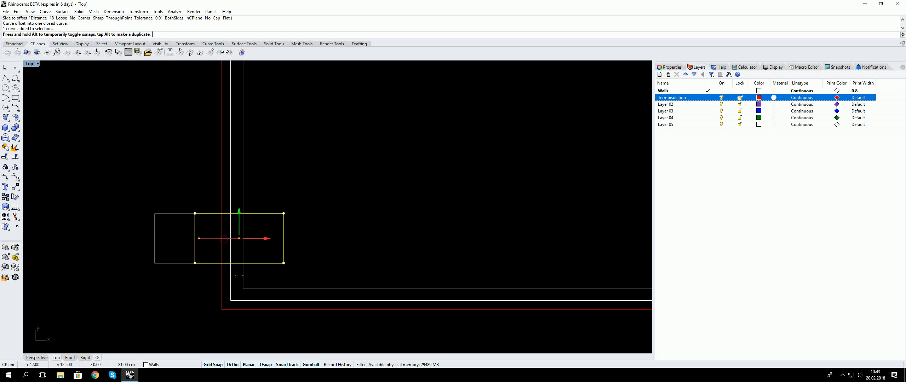
{"action": "key", "text": "Escape"}
{"action": "right_click_drag", "start_coordinate": [273, 205], "coordinate": [349, 200]}
{"action": "right_click", "coordinate": [346, 196]}
{"action": "scroll", "coordinate": [337, 212], "scroll_direction": "up", "scroll_amount": 6}
{"action": "right_click_drag", "start_coordinate": [425, 214], "coordinate": [409, 154]}
{"action": "key", "text": "Escape"}
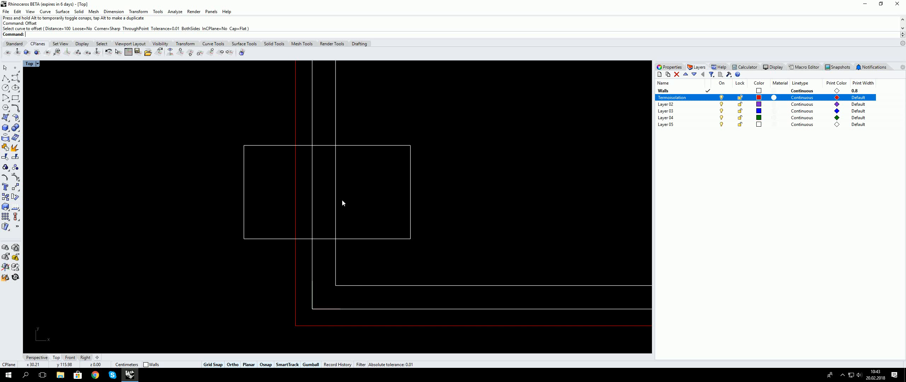
{"action": "right_click_drag", "start_coordinate": [345, 198], "coordinate": [357, 208]}
{"action": "right_click", "coordinate": [359, 206]}
{"action": "key", "text": "Escape"}
{"action": "right_click_drag", "start_coordinate": [405, 181], "coordinate": [396, 196]}
{"action": "right_click", "coordinate": [397, 196]}
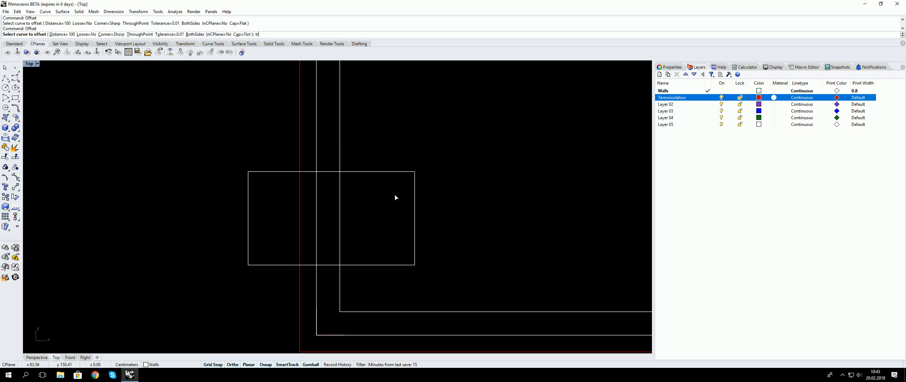
{"action": "key", "text": "Escape"}
{"action": "right_click_drag", "start_coordinate": [295, 159], "coordinate": [279, 153]}
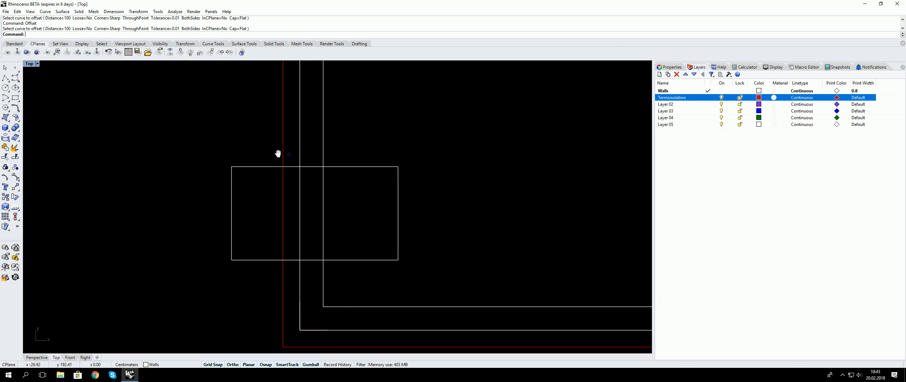
- Trim the rectangle, wall lines and insulation line against each other to cut an opening through the left wall
{"action": "left_click", "coordinate": [6, 157]}
{"action": "left_click", "coordinate": [394, 260]}
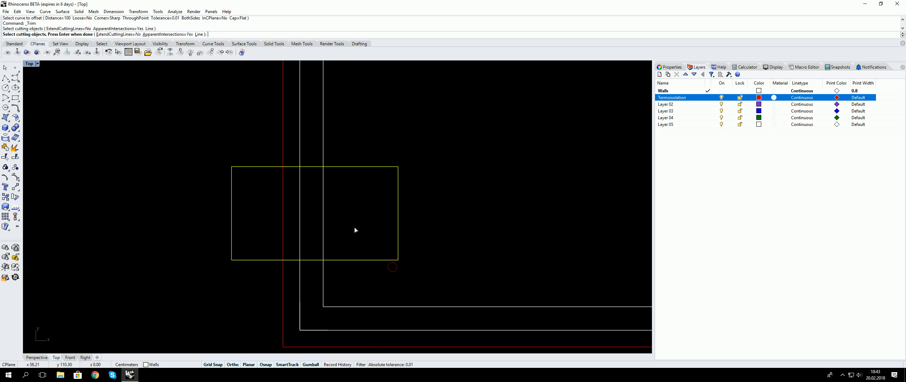
{"action": "left_click_drag", "start_coordinate": [350, 235], "coordinate": [265, 205]}
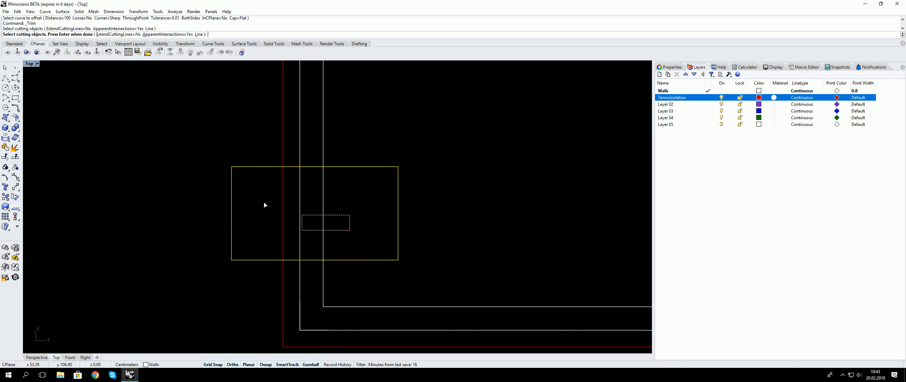
{"action": "right_click", "coordinate": [430, 210]}
{"action": "left_click_drag", "start_coordinate": [518, 242], "coordinate": [162, 198]}
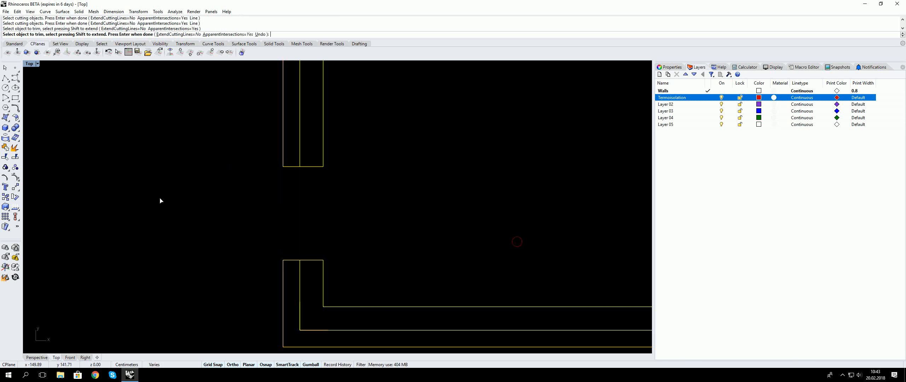
{"action": "right_click", "coordinate": [212, 192]}
- Check whether the closing lines at both ends of the opening are divided between wall and insulation
{"action": "right_click_drag", "start_coordinate": [433, 143], "coordinate": [350, 173]}
{"action": "scroll", "coordinate": [394, 175], "scroll_direction": "down", "scroll_amount": 12}
{"action": "scroll", "coordinate": [310, 186], "scroll_direction": "up", "scroll_amount": 6}
{"action": "scroll", "coordinate": [412, 200], "scroll_direction": "up", "scroll_amount": 4}
{"action": "scroll", "coordinate": [333, 163], "scroll_direction": "up", "scroll_amount": 4}
{"action": "left_click", "coordinate": [334, 151]}
{"action": "left_click", "coordinate": [327, 267]}
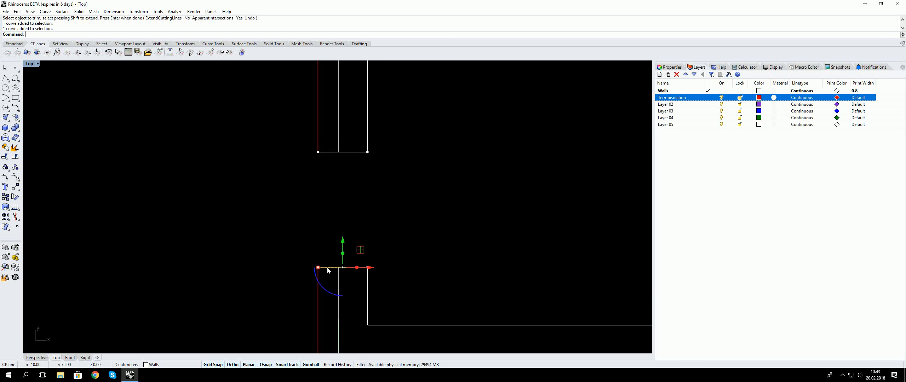
{"action": "key", "text": "Escape"}
{"action": "left_click", "coordinate": [329, 153]}
{"action": "key", "text": "Escape"}
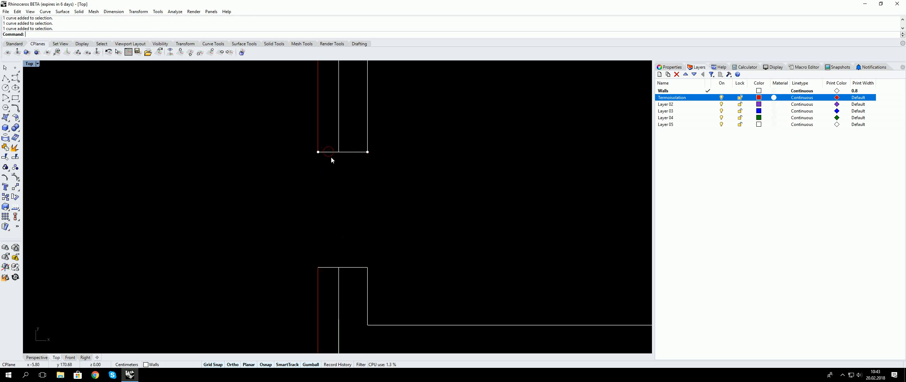
- Split both closing lines of the opening where they meet the outer wall line
{"action": "left_click", "coordinate": [15, 157]}
{"action": "left_click_drag", "start_coordinate": [366, 286], "coordinate": [345, 141]}
{"action": "key", "text": "Return"}
{"action": "left_click", "coordinate": [340, 134]}
{"action": "left_click", "coordinate": [340, 286]}
{"action": "right_click", "coordinate": [350, 285]}
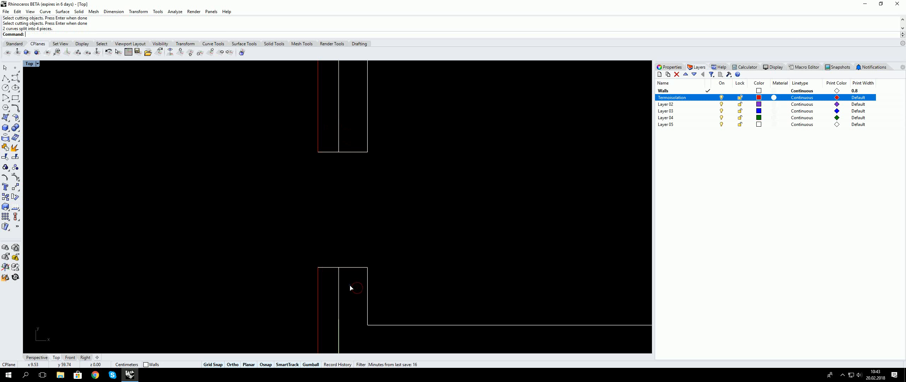
- Inspect the separate wall and insulation pieces of the closing lines at both ends of the opening
{"action": "left_click", "coordinate": [349, 268]}
{"action": "left_click", "coordinate": [350, 152]}
{"action": "left_click", "coordinate": [337, 135]}
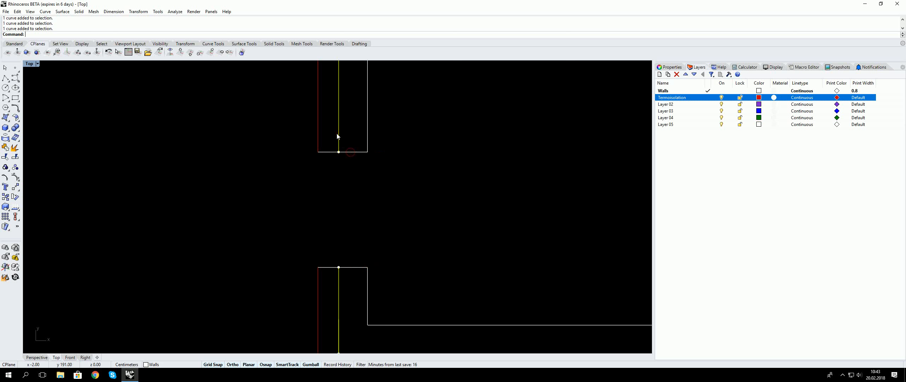
{"action": "left_click_drag", "start_coordinate": [357, 176], "coordinate": [336, 209]}
{"action": "key", "text": "Escape"}
{"action": "key", "text": "Escape"}
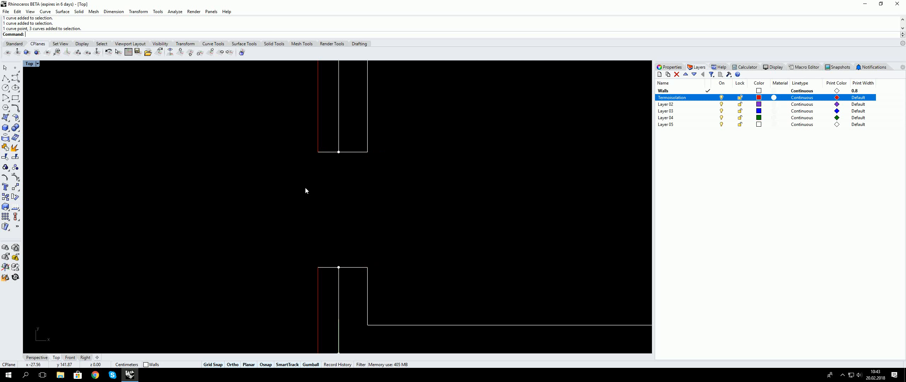
{"action": "right_click_drag", "start_coordinate": [305, 187], "coordinate": [325, 193]}
{"action": "left_click", "coordinate": [345, 157]}
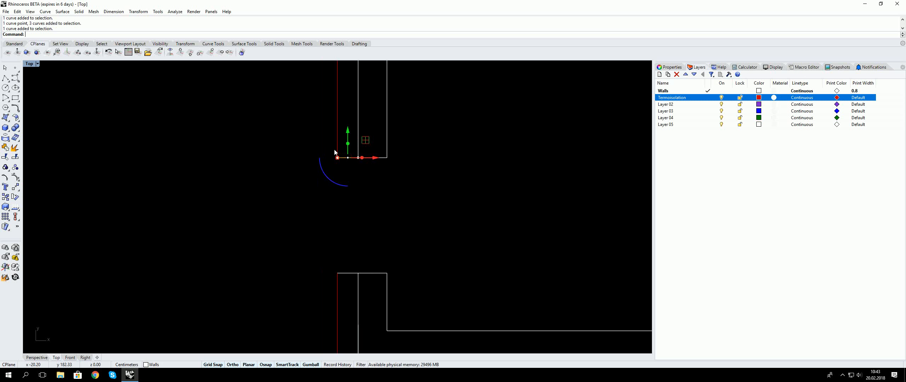
{"action": "scroll", "coordinate": [339, 156], "scroll_direction": "up", "scroll_amount": 5}
{"action": "scroll", "coordinate": [356, 123], "scroll_direction": "down", "scroll_amount": 5}
{"action": "key", "text": "Escape"}
{"action": "right_click_drag", "start_coordinate": [363, 191], "coordinate": [365, 207]}
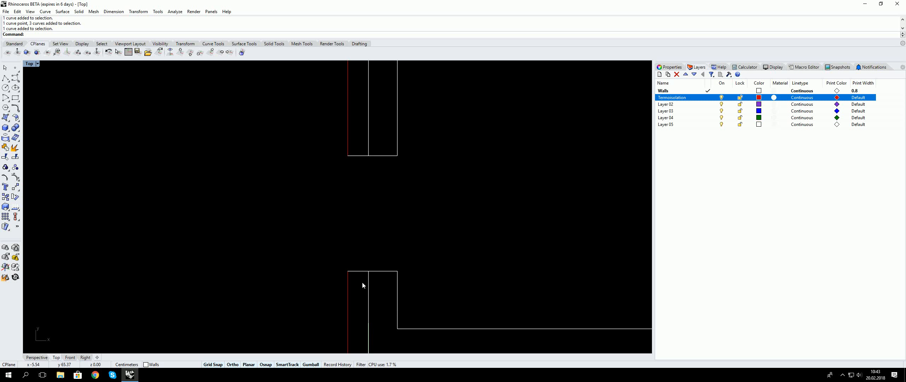
{"action": "left_click", "coordinate": [362, 272]}
{"action": "scroll", "coordinate": [362, 272], "scroll_direction": "up", "scroll_amount": 3}
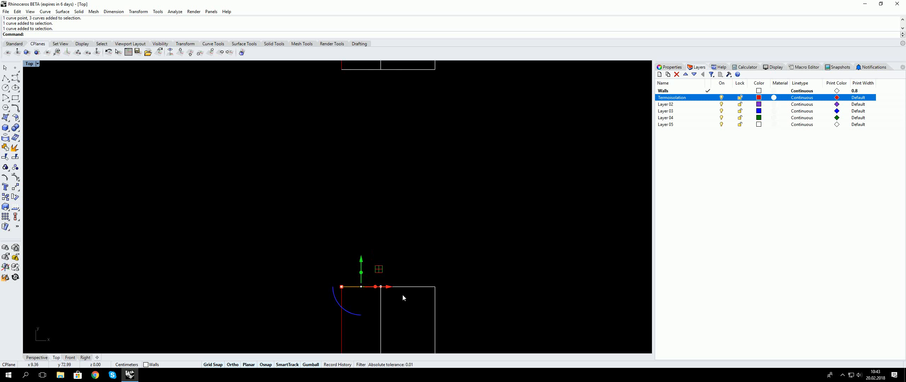
{"action": "scroll", "coordinate": [402, 294], "scroll_direction": "down", "scroll_amount": 3}
{"action": "right_click_drag", "start_coordinate": [390, 212], "coordinate": [350, 209]}
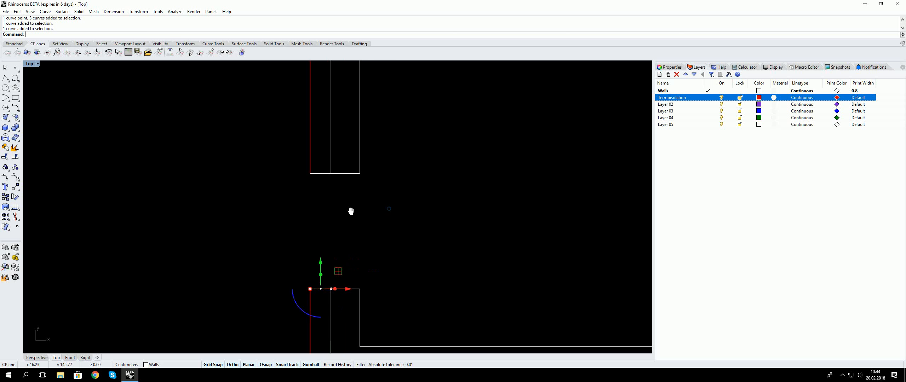
{"action": "key", "text": "Escape"}
{"action": "scroll", "coordinate": [330, 275], "scroll_direction": "up", "scroll_amount": 8}
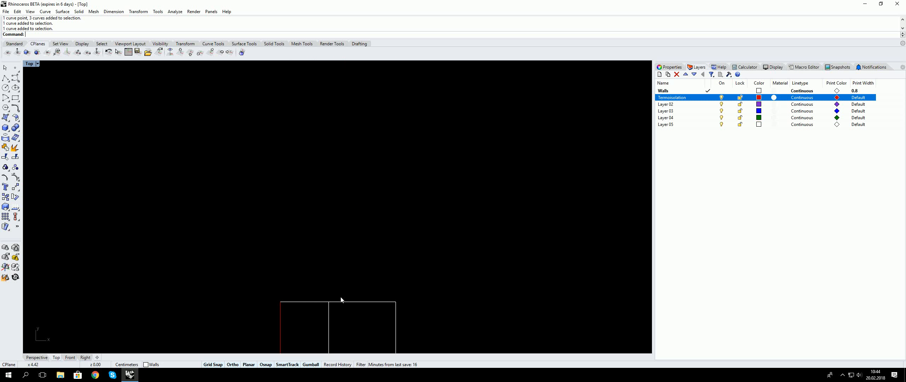
{"action": "scroll", "coordinate": [341, 299], "scroll_direction": "down", "scroll_amount": 4}
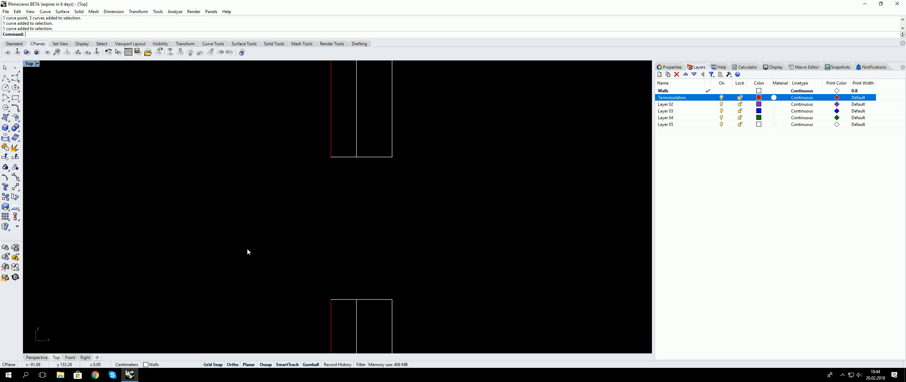
- Move the insulation's closing line at the lower end of the opening upward into the opening
{"action": "left_click", "coordinate": [343, 299]}
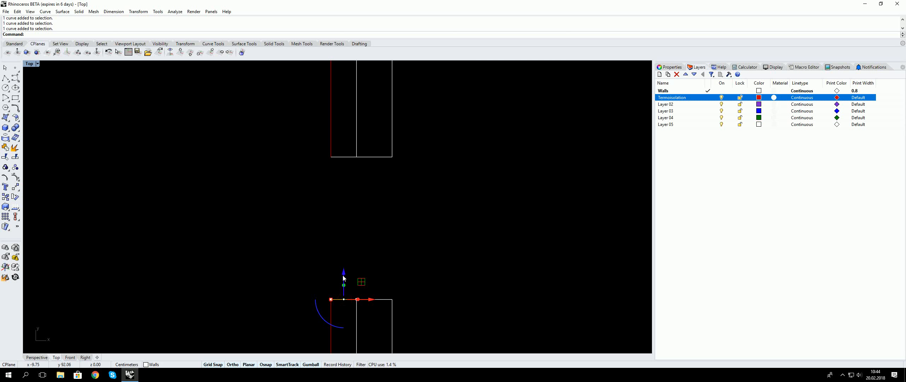
{"action": "left_click", "coordinate": [344, 277]}
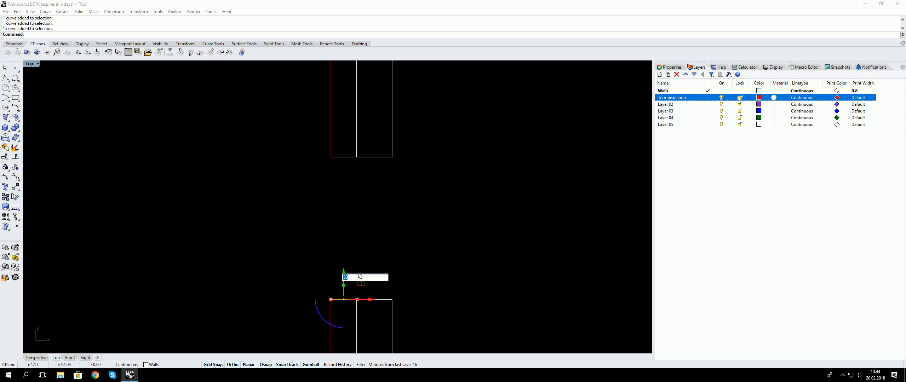
{"action": "key", "text": "Return"}
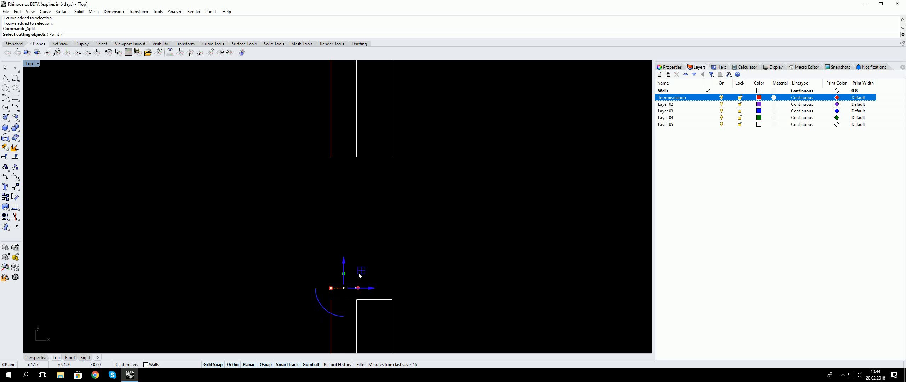
{"action": "key", "text": "Escape"}
- Move the insulation's closing line at the upper end of the opening 8 cm downward into the opening
{"action": "left_click", "coordinate": [341, 157]}
{"action": "key", "text": "Escape"}
{"action": "left_click", "coordinate": [341, 157]}
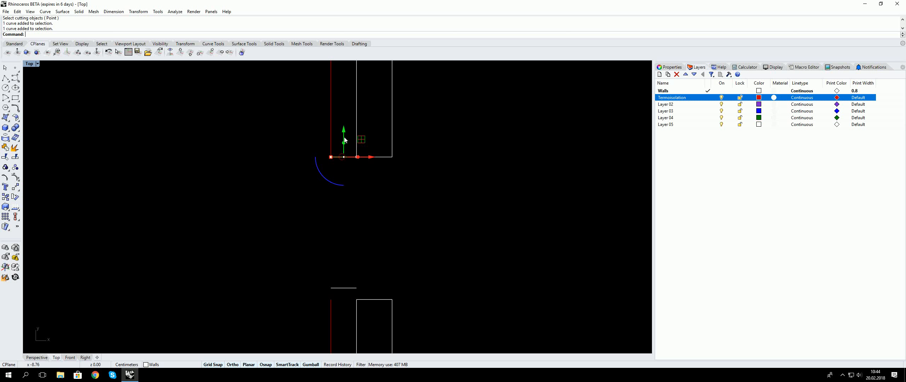
{"action": "left_click", "coordinate": [344, 137]}
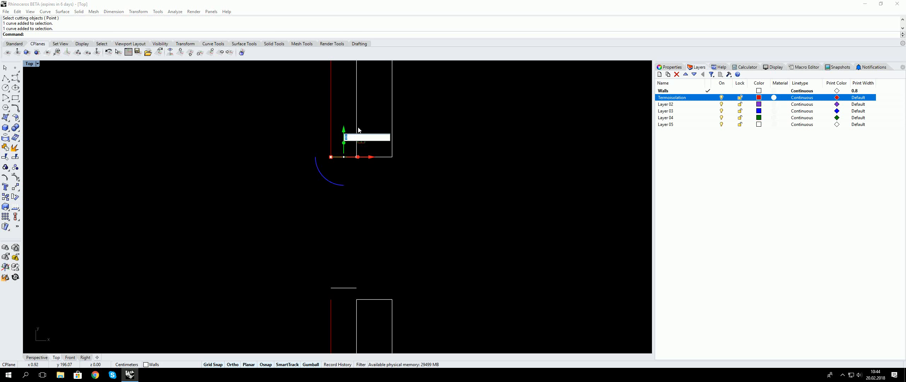
{"action": "type", "text": "-8"}
{"action": "key", "text": "Return"}
{"action": "key", "text": "Escape"}
{"action": "key", "text": "space"}
{"action": "right_click_drag", "start_coordinate": [335, 181], "coordinate": [333, 165]}
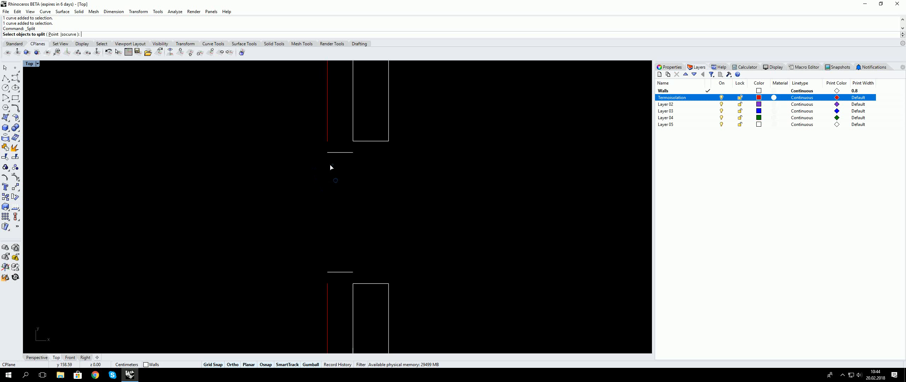
{"action": "right_click_drag", "start_coordinate": [260, 217], "coordinate": [286, 182]}
{"action": "key", "text": "Escape"}
{"action": "key", "text": "space"}
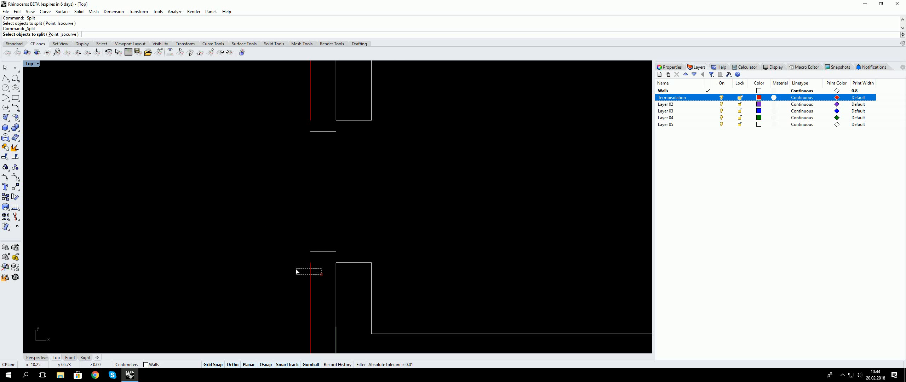
{"action": "left_click", "coordinate": [308, 273]}
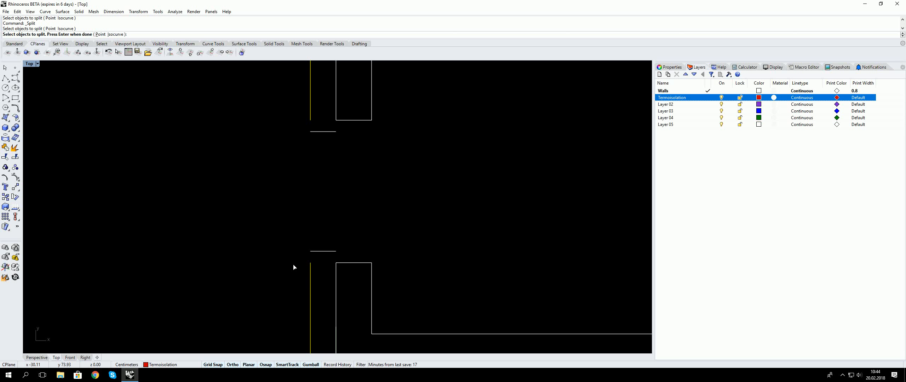
{"action": "key", "text": "Escape"}
{"action": "key", "text": "F10"}
{"action": "left_click", "coordinate": [310, 266]}
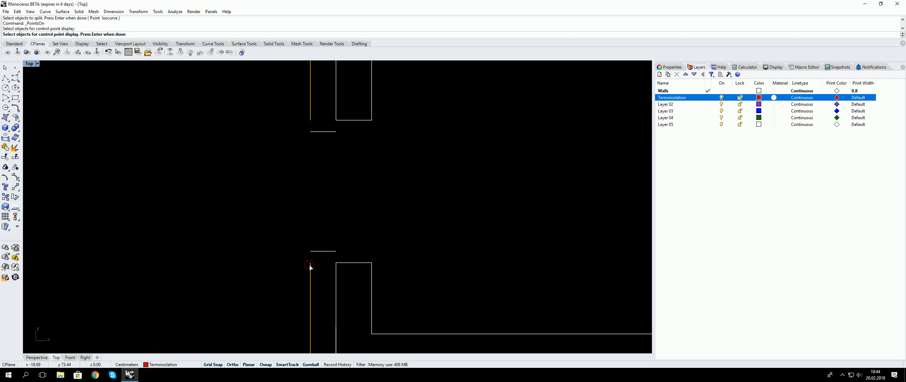
{"action": "key", "text": "F10"}
{"action": "left_click", "coordinate": [309, 269]}
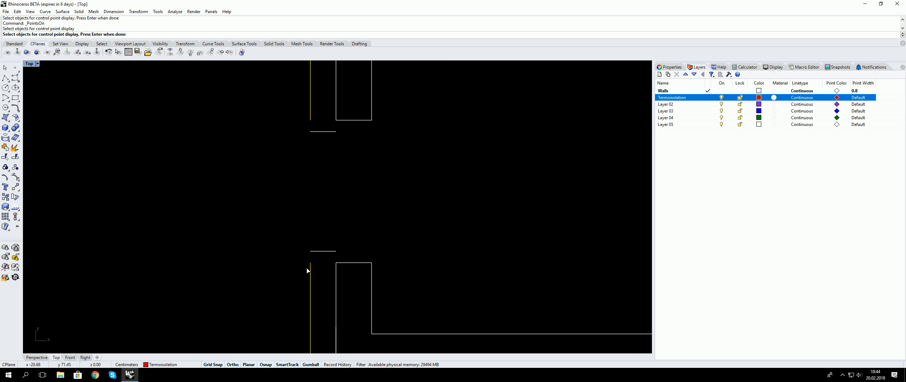
{"action": "scroll", "coordinate": [276, 176], "scroll_direction": "down", "scroll_amount": 14}
{"action": "key", "text": "Escape"}
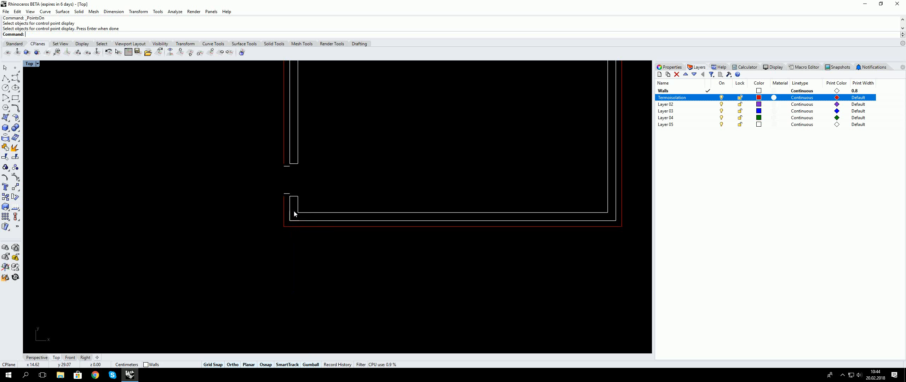
- Examine the wall and insulation curves beside the opening to see where the insulation outline ends
{"action": "left_click", "coordinate": [290, 209]}
{"action": "left_click", "coordinate": [285, 212]}
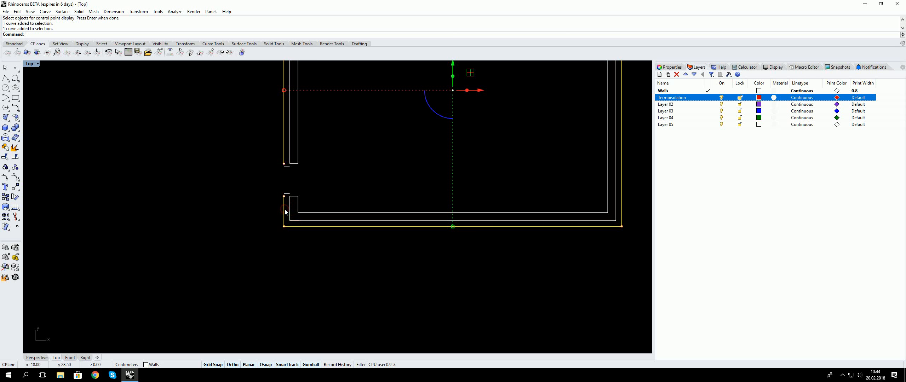
{"action": "key", "text": "Escape"}
{"action": "left_click", "coordinate": [284, 209]}
{"action": "key", "text": "Escape"}
{"action": "scroll", "coordinate": [281, 184], "scroll_direction": "up", "scroll_amount": 8}
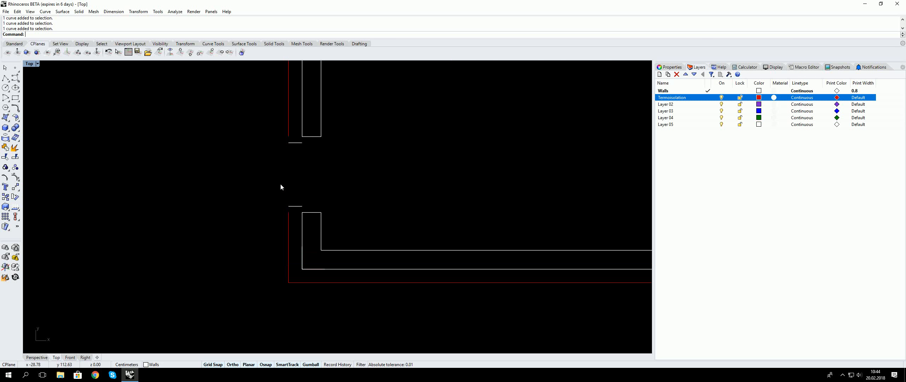
{"action": "right_click_drag", "start_coordinate": [286, 122], "coordinate": [277, 142]}
{"action": "left_click", "coordinate": [281, 142]}
{"action": "scroll", "coordinate": [267, 250], "scroll_direction": "up", "scroll_amount": 12}
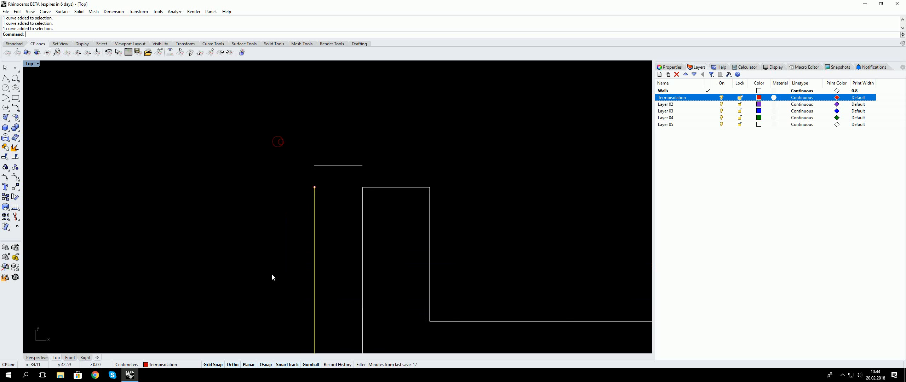
{"action": "key", "text": "Escape"}
{"action": "left_click", "coordinate": [316, 212]}
{"action": "key", "text": "Escape"}
{"action": "left_click", "coordinate": [316, 212]}
{"action": "key", "text": "Escape"}
{"action": "scroll", "coordinate": [312, 214], "scroll_direction": "down", "scroll_amount": 10}
{"action": "right_click_drag", "start_coordinate": [318, 168], "coordinate": [319, 191]}
{"action": "key", "text": "Escape"}
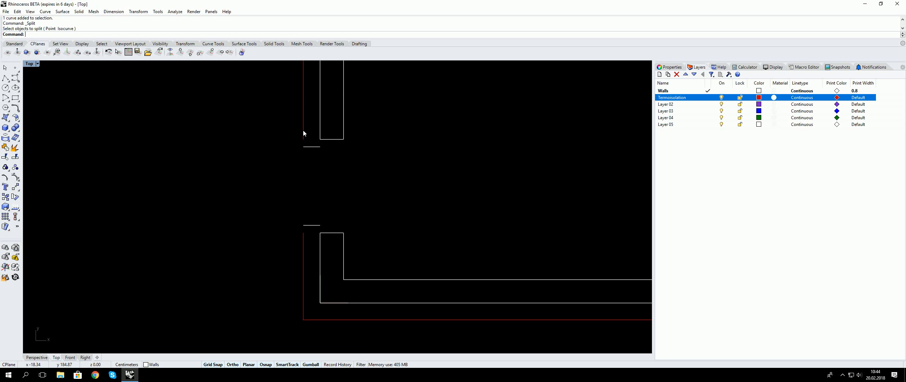
- Stretch the insulation outline's end point below the opening up to the moved closing line
{"action": "left_click", "coordinate": [303, 134]}
{"action": "scroll", "coordinate": [301, 246], "scroll_direction": "up", "scroll_amount": 3}
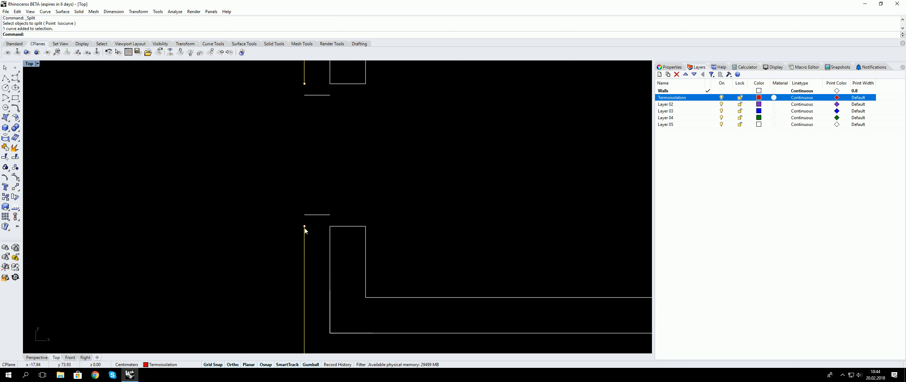
{"action": "left_click", "coordinate": [304, 227]}
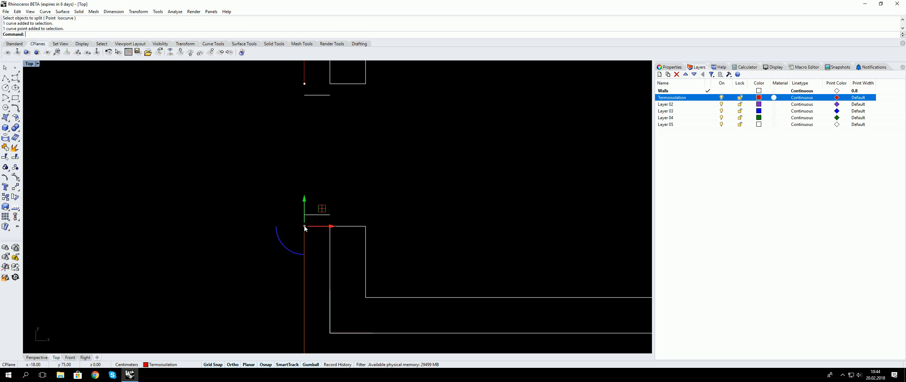
{"action": "left_click_drag", "start_coordinate": [305, 205], "coordinate": [291, 219]}
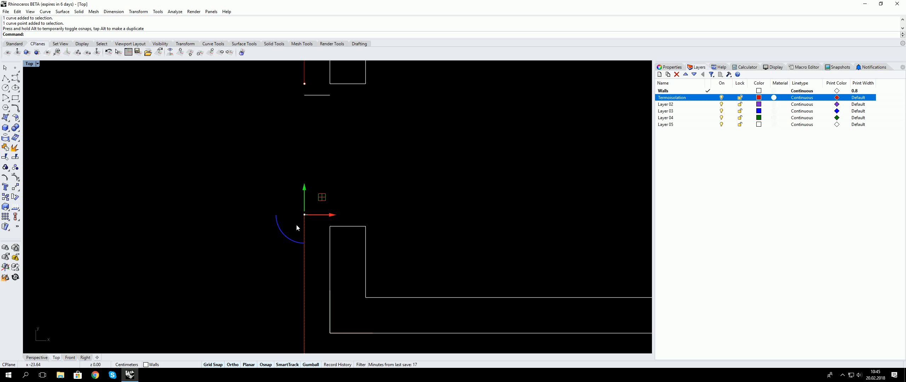
{"action": "key", "text": "Escape"}
{"action": "key", "text": "Escape"}
- Turn off the Gumball and select the insulation outline for control point display
{"action": "right_click_drag", "start_coordinate": [306, 167], "coordinate": [310, 211]}
{"action": "key", "text": "ctrl+shift+s"}
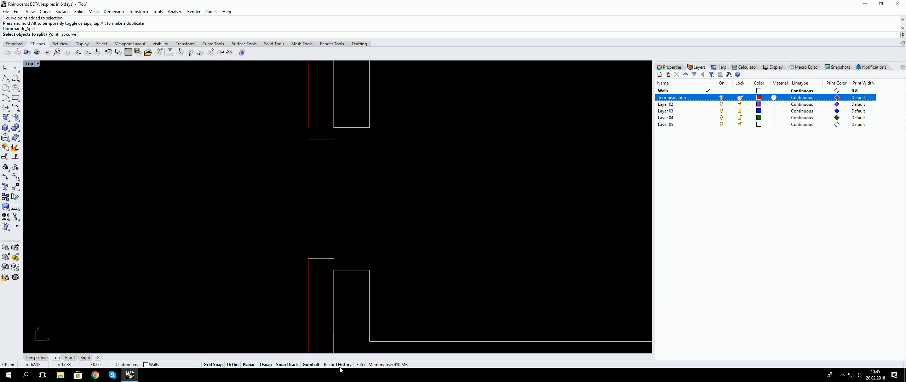
{"action": "left_click", "coordinate": [311, 364]}
{"action": "left_click", "coordinate": [308, 97]}
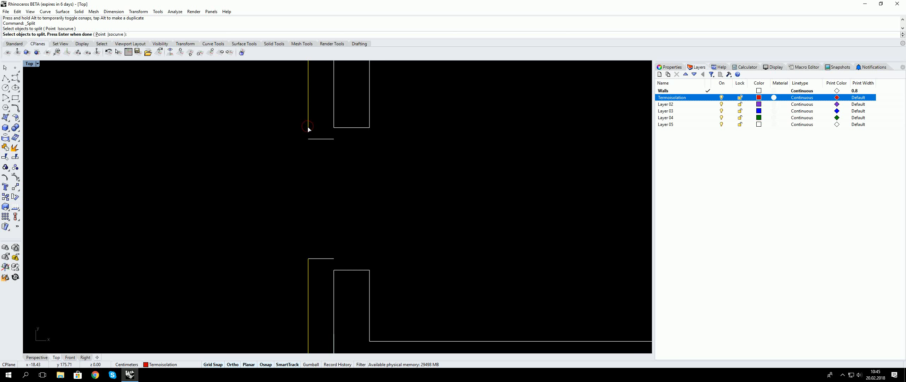
{"action": "key", "text": "F10"}
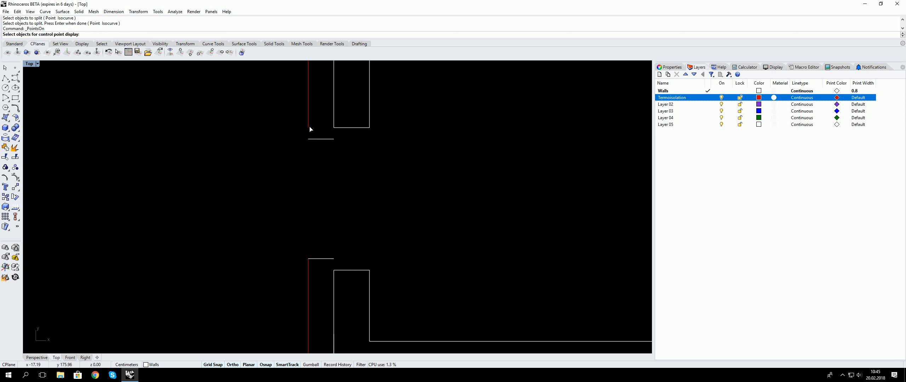
{"action": "left_click", "coordinate": [309, 126]}
- Try the Rendered display mode and then set the Top viewport to Wireframe
{"action": "left_click", "coordinate": [39, 65]}
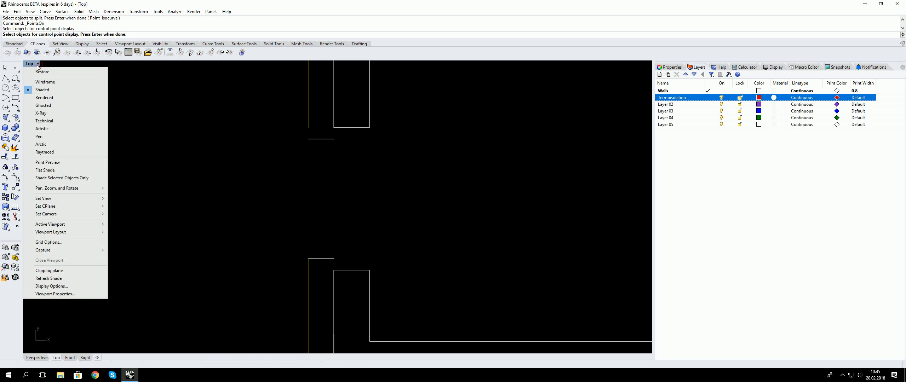
{"action": "left_click", "coordinate": [43, 99]}
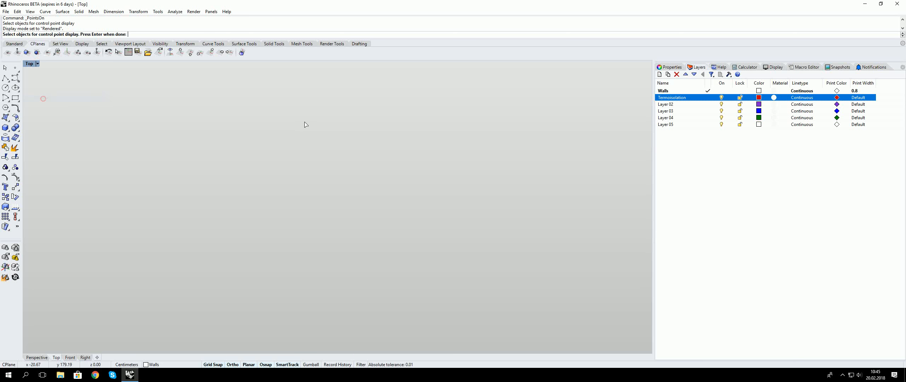
{"action": "left_click", "coordinate": [37, 64]}
{"action": "left_click", "coordinate": [36, 83]}
{"action": "left_click", "coordinate": [37, 64]}
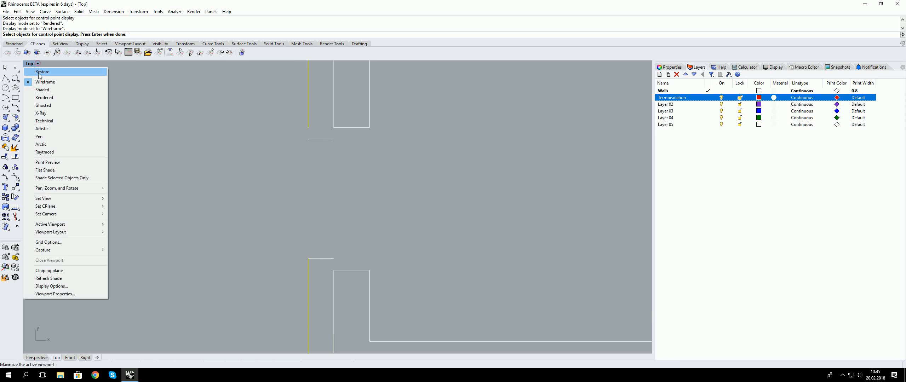
{"action": "left_click", "coordinate": [261, 154]}
- Stretch the insulation outline's end point above the opening down to the moved closing line
{"action": "left_click", "coordinate": [308, 128]}
{"action": "key", "text": "Return"}
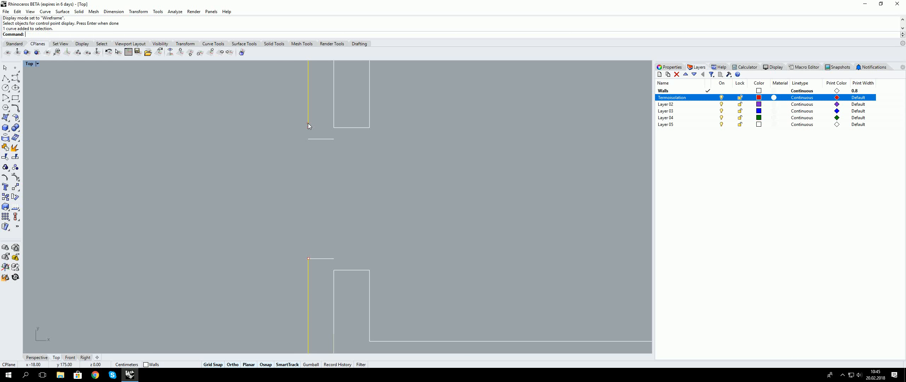
{"action": "left_click", "coordinate": [309, 127]}
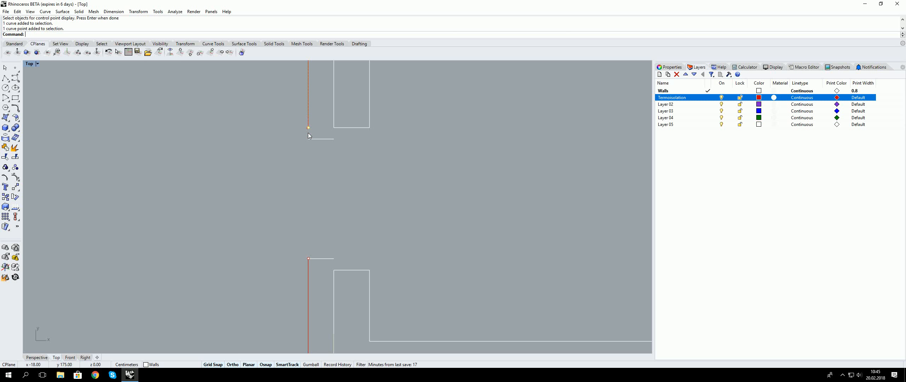
{"action": "left_click_drag", "start_coordinate": [307, 128], "coordinate": [307, 139]}
{"action": "key", "text": "Escape"}
{"action": "key", "text": "Escape"}
- Set the Wireframe display mode's background to a solid black color
{"action": "right_click_drag", "start_coordinate": [334, 159], "coordinate": [300, 173]}
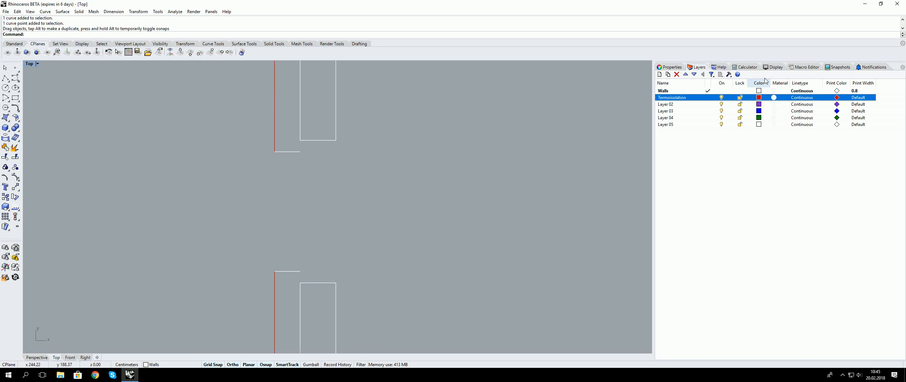
{"action": "left_click", "coordinate": [774, 68]}
{"action": "left_click", "coordinate": [797, 100]}
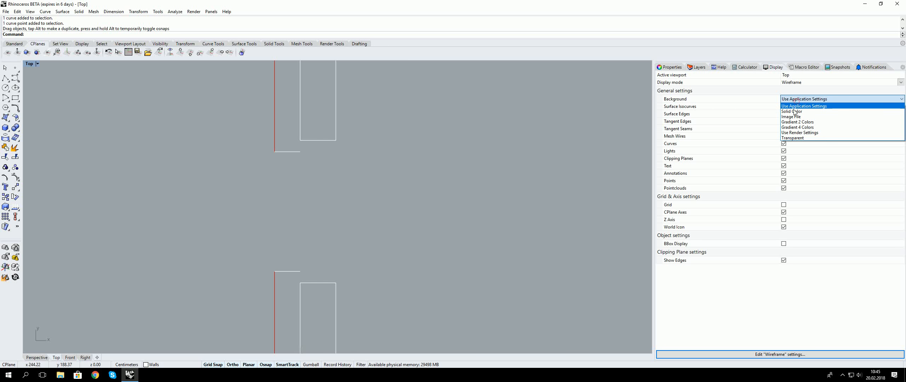
{"action": "left_click", "coordinate": [797, 106]}
{"action": "left_click", "coordinate": [804, 107]}
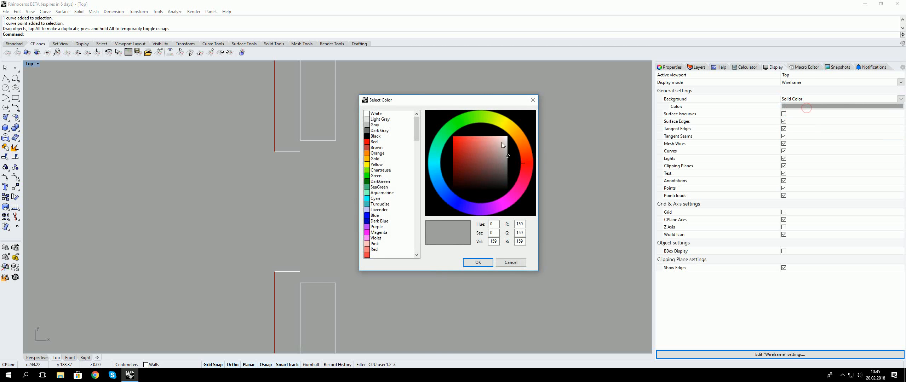
{"action": "left_click", "coordinate": [479, 163]}
{"action": "left_click", "coordinate": [488, 260]}
{"action": "left_click", "coordinate": [439, 242]}
- Check whether the insulation outline and its closing line at the lower end of the opening are separate curves
{"action": "right_click_drag", "start_coordinate": [447, 163], "coordinate": [554, 168]}
{"action": "right_click_drag", "start_coordinate": [422, 159], "coordinate": [394, 155]}
{"action": "right_click_drag", "start_coordinate": [316, 153], "coordinate": [244, 143]}
{"action": "key", "text": "space"}
{"action": "key", "text": "Escape"}
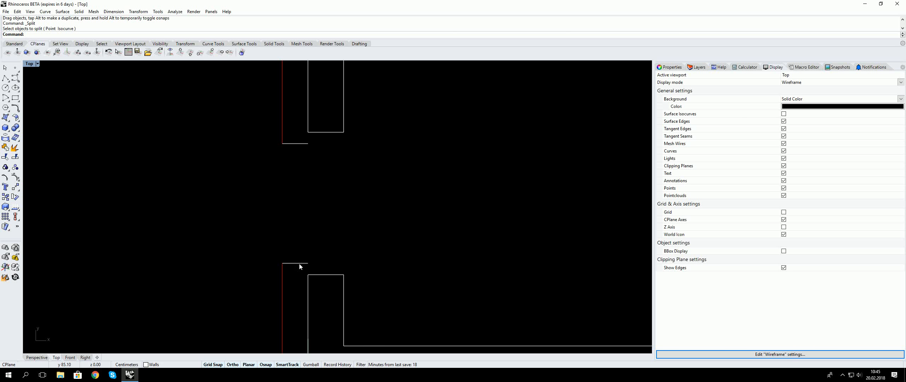
{"action": "right_click_drag", "start_coordinate": [295, 273], "coordinate": [329, 270]}
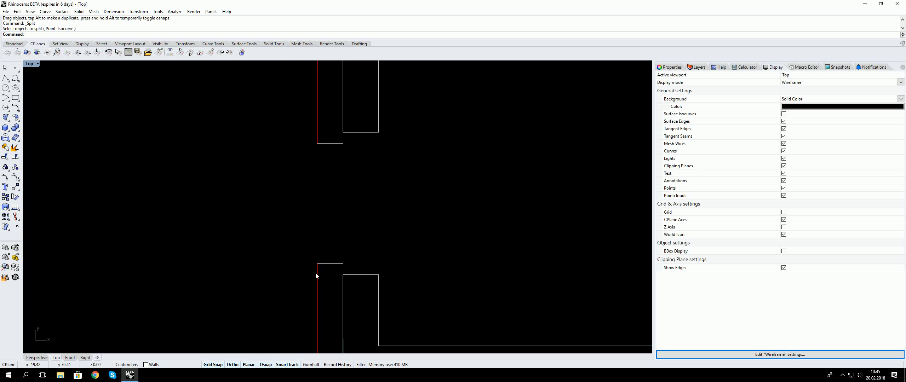
{"action": "left_click", "coordinate": [328, 263]}
{"action": "left_click", "coordinate": [318, 273]}
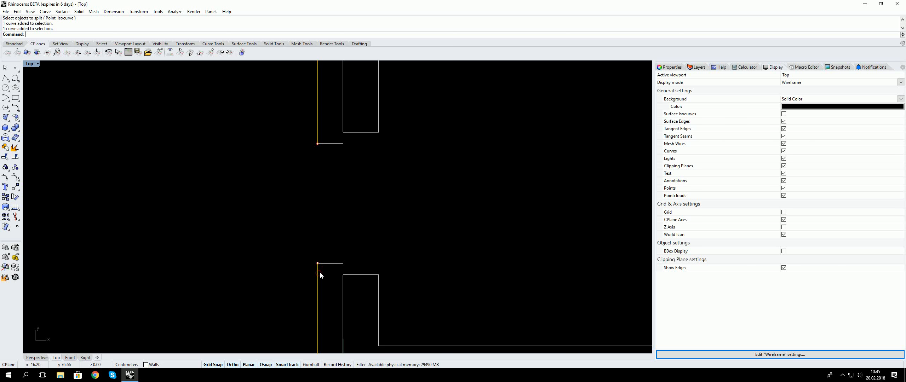
{"action": "left_click", "coordinate": [324, 263]}
{"action": "left_click", "coordinate": [318, 275]}
{"action": "left_click", "coordinate": [325, 264]}
{"action": "left_click", "coordinate": [318, 271]}
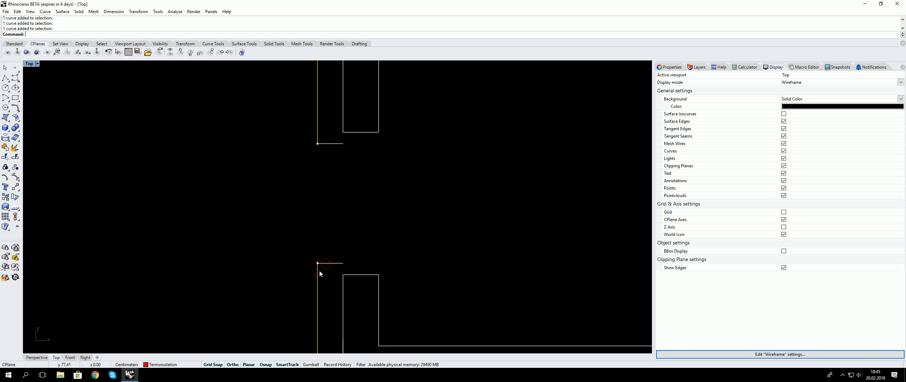
{"action": "left_click", "coordinate": [338, 237]}
{"action": "right_click_drag", "start_coordinate": [349, 222], "coordinate": [353, 211]}
{"action": "right_click", "coordinate": [352, 211]}
{"action": "right_click", "coordinate": [352, 211]}
{"action": "right_click_drag", "start_coordinate": [286, 230], "coordinate": [325, 233]}
{"action": "right_click", "coordinate": [325, 232]}
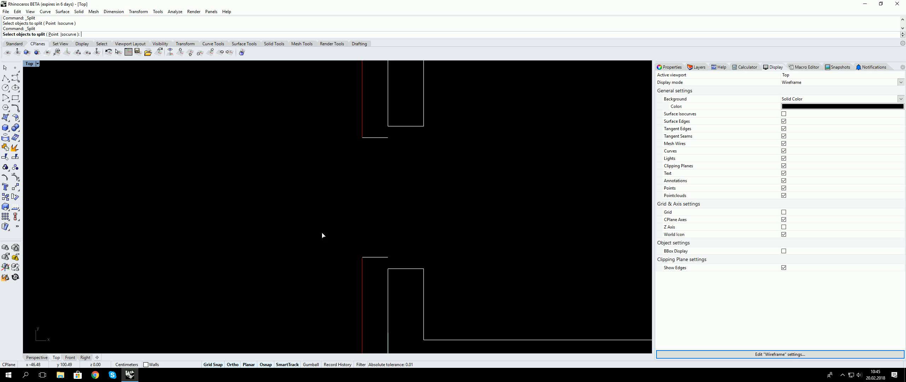
{"action": "key", "text": "Escape"}
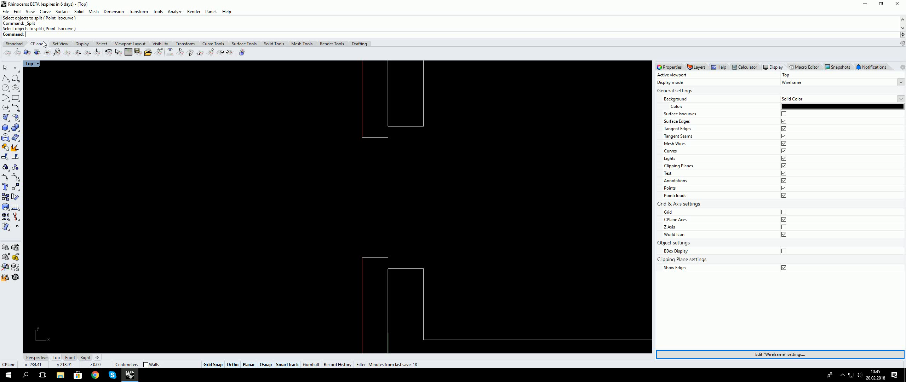
- Join the insulation outline with its closing lines at both ends of the opening and select the joined curve
{"action": "key", "text": "Up"}
{"action": "key", "text": "Return"}
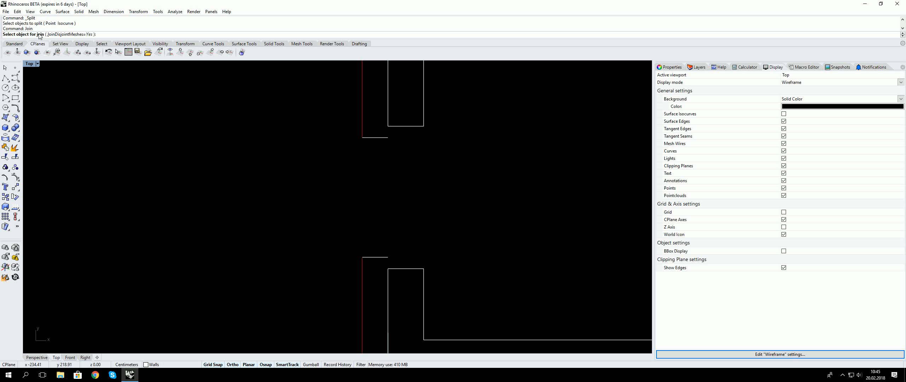
{"action": "left_click", "coordinate": [363, 264]}
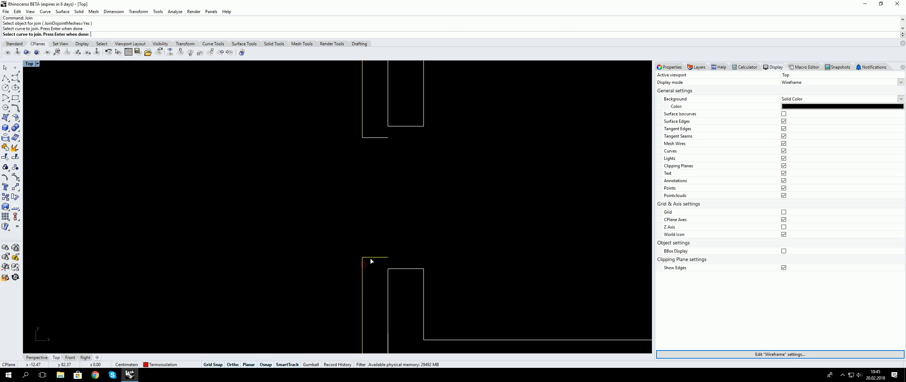
{"action": "left_click", "coordinate": [371, 139]}
{"action": "key", "text": "Return"}
{"action": "left_click", "coordinate": [373, 136]}
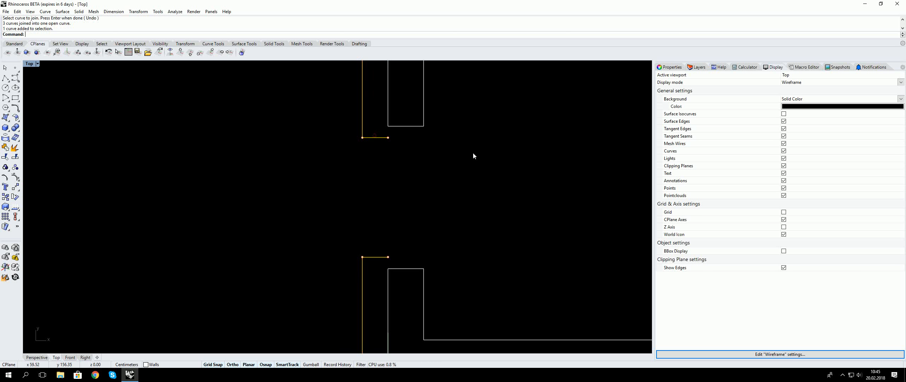
{"action": "right_click_drag", "start_coordinate": [469, 155], "coordinate": [352, 159]}
{"action": "right_click", "coordinate": [390, 197]}
{"action": "right_click", "coordinate": [380, 197]}
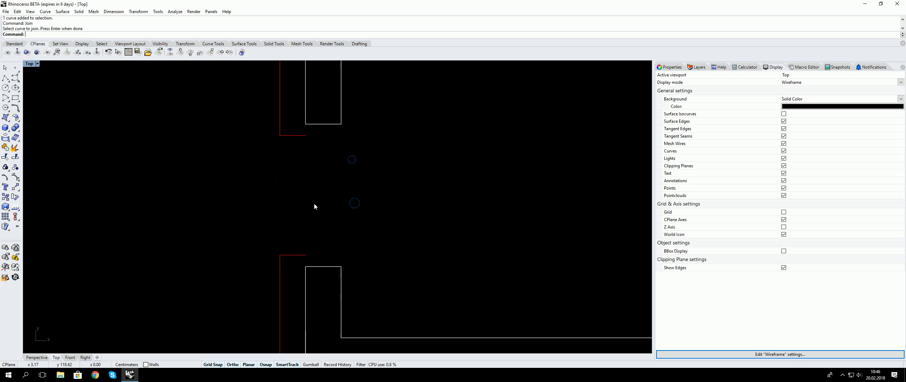
{"action": "right_click_drag", "start_coordinate": [315, 205], "coordinate": [371, 196]}
{"action": "right_click", "coordinate": [370, 195]}
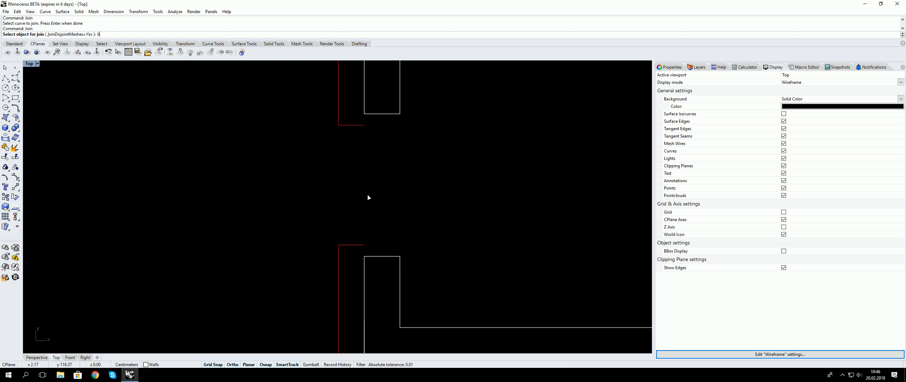
{"action": "key", "text": "Escape"}
- Draw 8 cm vertical lines between the wall's outer corners and the insulation's closing lines at the lower and upper ends of the opening
{"action": "type", "text": "li"}
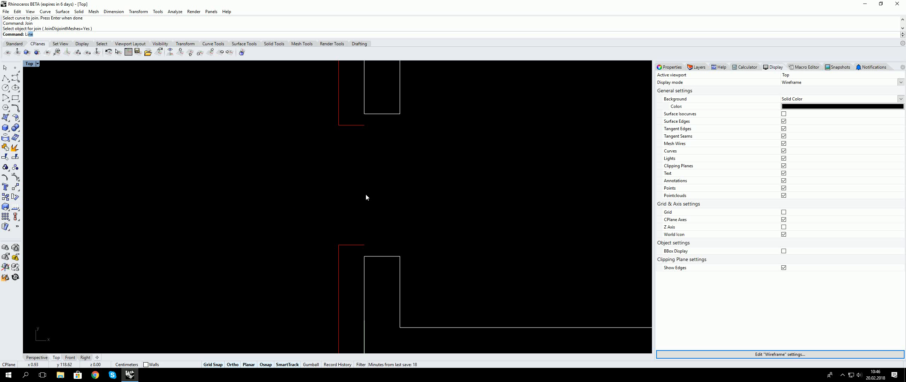
{"action": "key", "text": "Return"}
{"action": "left_click", "coordinate": [364, 256]}
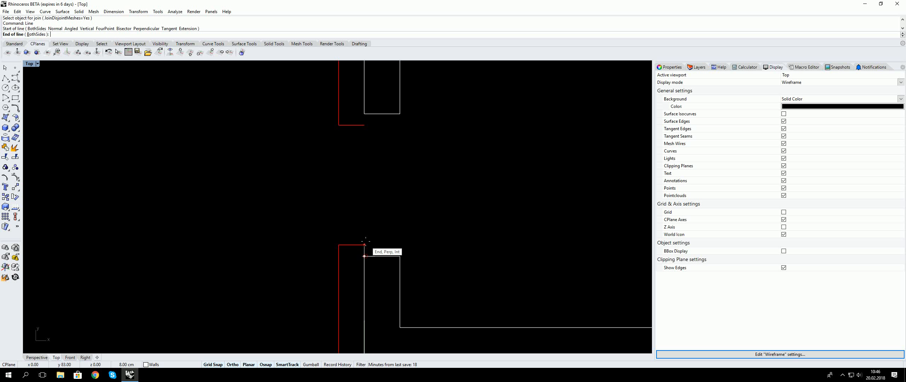
{"action": "left_click", "coordinate": [365, 245]}
{"action": "right_click", "coordinate": [385, 180]}
{"action": "left_click", "coordinate": [364, 125]}
{"action": "left_click", "coordinate": [364, 114]}
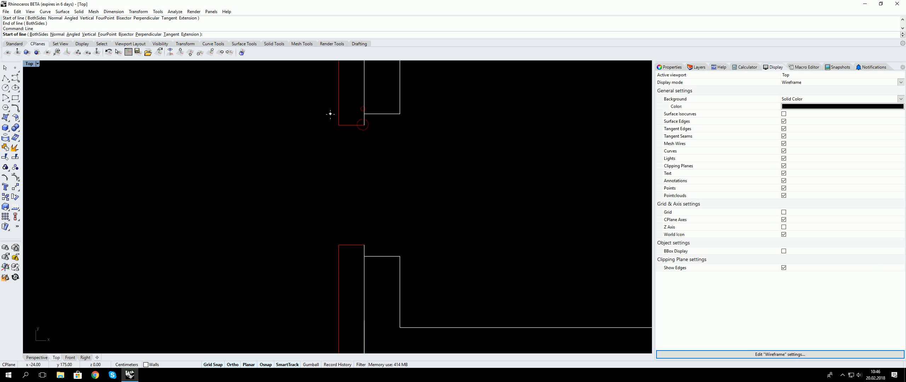
- Join the short upper connecting line with the insulation outline and the lower connecting line, selecting the upper line first
{"action": "right_click_drag", "start_coordinate": [327, 122], "coordinate": [307, 148]}
{"action": "right_click", "coordinate": [308, 147]}
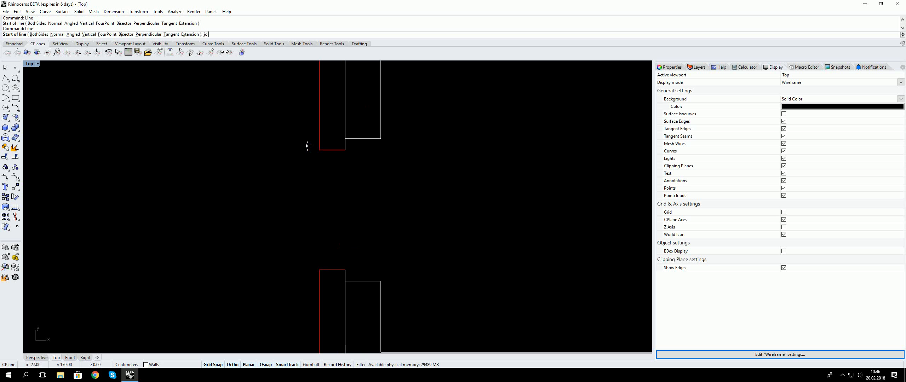
{"action": "key", "text": "Escape"}
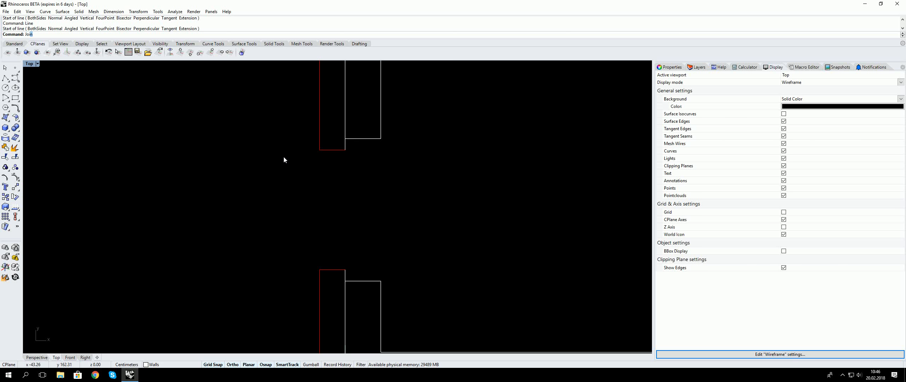
{"action": "key", "text": "Return"}
{"action": "left_click", "coordinate": [344, 146]}
{"action": "left_click", "coordinate": [341, 151]}
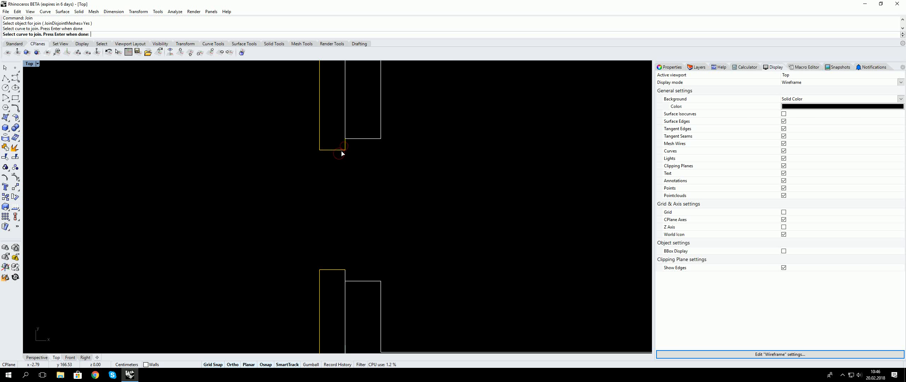
{"action": "left_click", "coordinate": [341, 153]}
{"action": "left_click", "coordinate": [346, 276]}
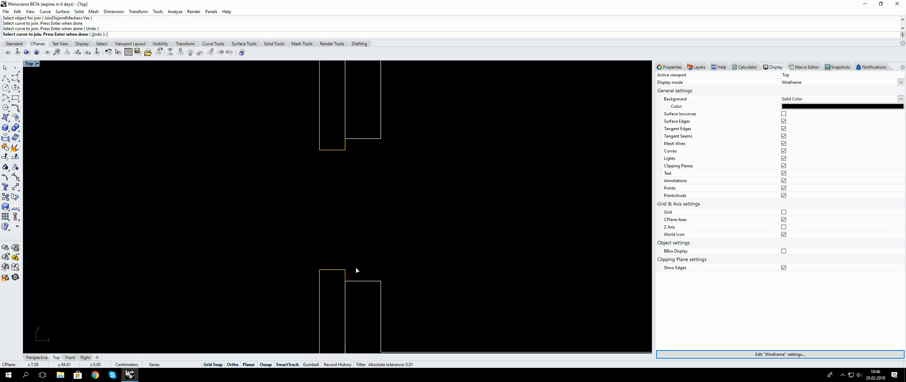
{"action": "right_click", "coordinate": [356, 268]}
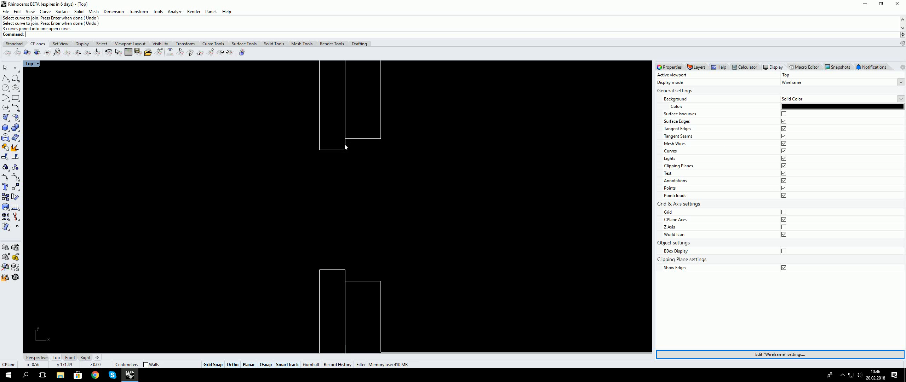
{"action": "right_click_drag", "start_coordinate": [331, 152], "coordinate": [310, 158]}
{"action": "right_click", "coordinate": [309, 158]}
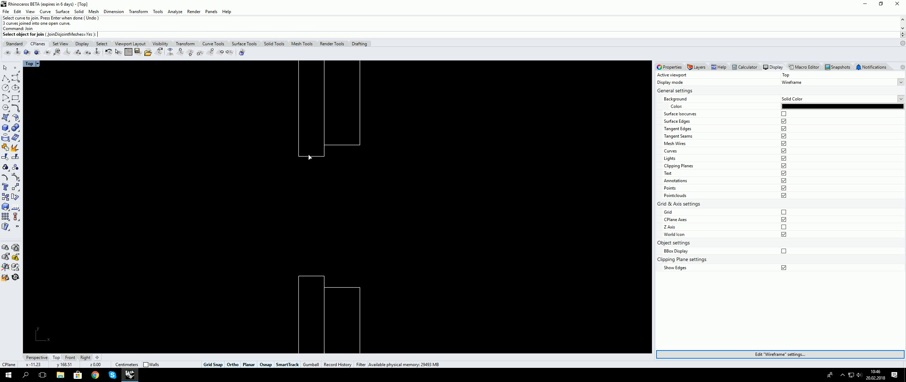
{"action": "right_click_drag", "start_coordinate": [314, 188], "coordinate": [269, 186]}
{"action": "right_click", "coordinate": [268, 187]}
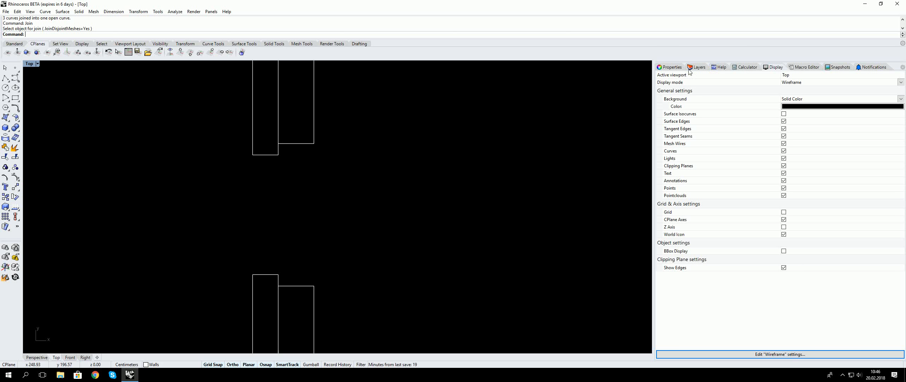
{"action": "right_click_drag", "start_coordinate": [506, 128], "coordinate": [523, 127]}
{"action": "right_click", "coordinate": [523, 127]}
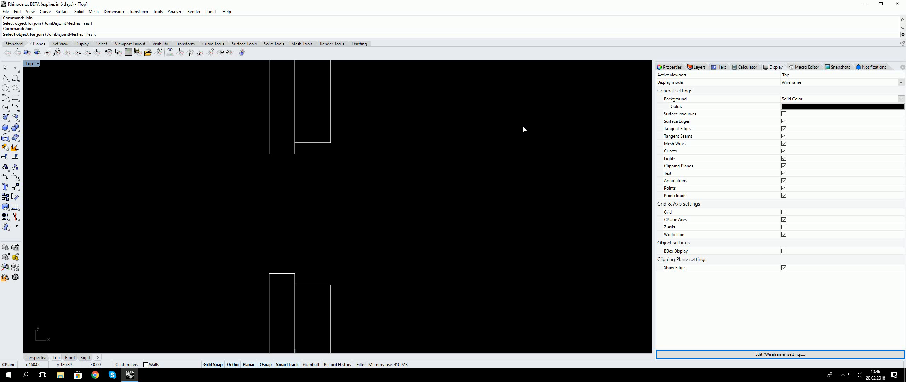
{"action": "key", "text": "Escape"}
- Open the Notes panel, dock it beside the other panels, widen it and enter the note "Ctrl+z"
{"action": "type", "text": "Nota"}
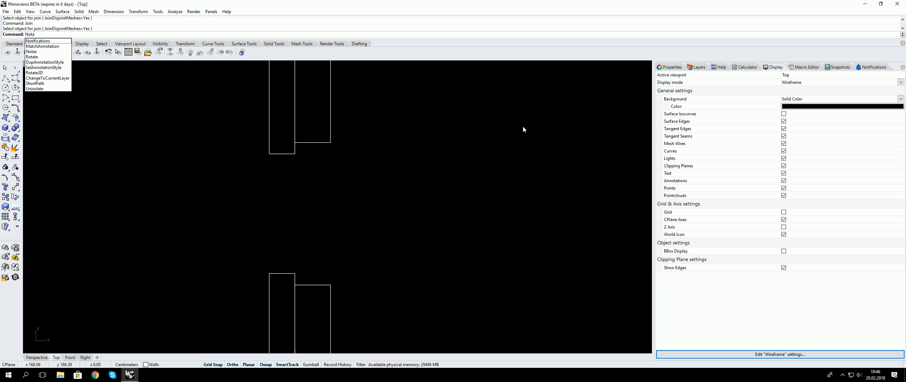
{"action": "left_click", "coordinate": [32, 52]}
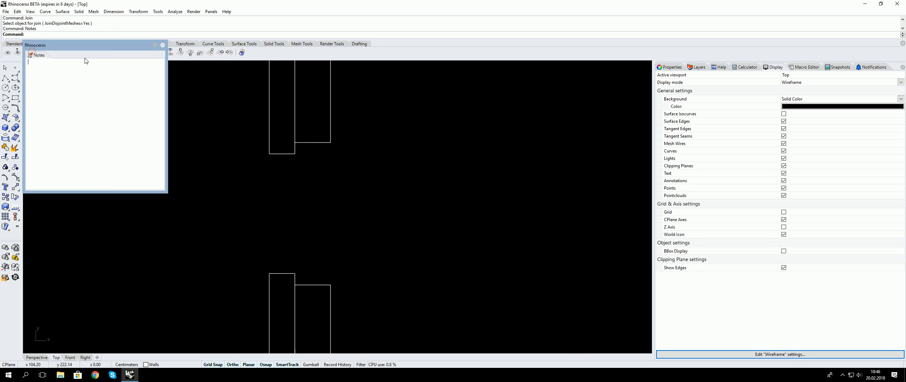
{"action": "left_click_drag", "start_coordinate": [87, 44], "coordinate": [904, 129]}
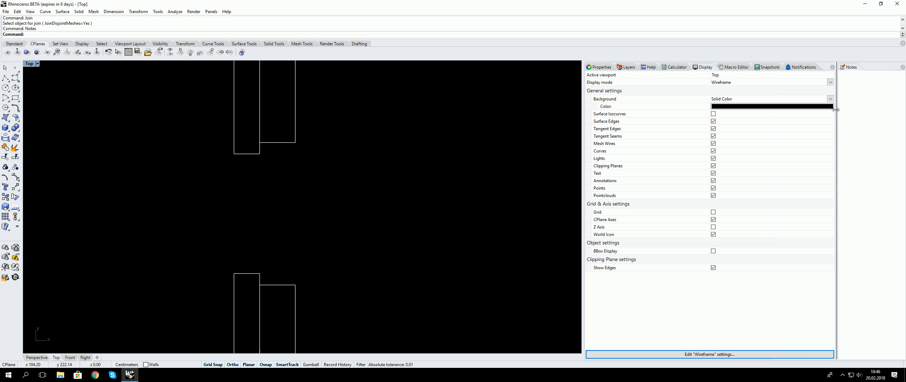
{"action": "left_click_drag", "start_coordinate": [836, 106], "coordinate": [794, 106]}
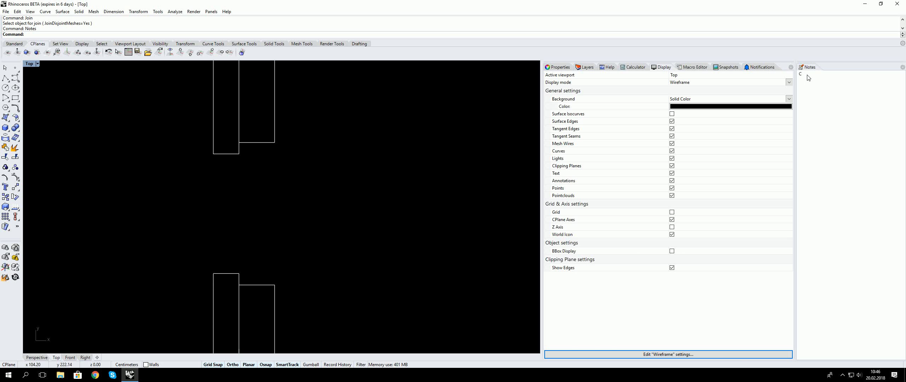
{"action": "type", "text": "Ctrl+z"}
- Undo the last join of the insulation outline and clear the selection
{"action": "right_click_drag", "start_coordinate": [305, 217], "coordinate": [360, 188]}
{"action": "key", "text": "ctrl+z"}
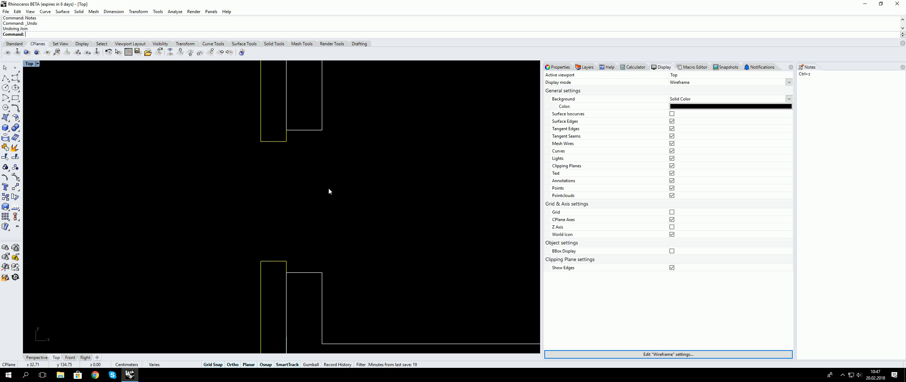
{"action": "left_click", "coordinate": [328, 189]}
{"action": "left_click", "coordinate": [277, 142]}
{"action": "left_click", "coordinate": [283, 165]}
{"action": "right_click_drag", "start_coordinate": [284, 168], "coordinate": [271, 189]}
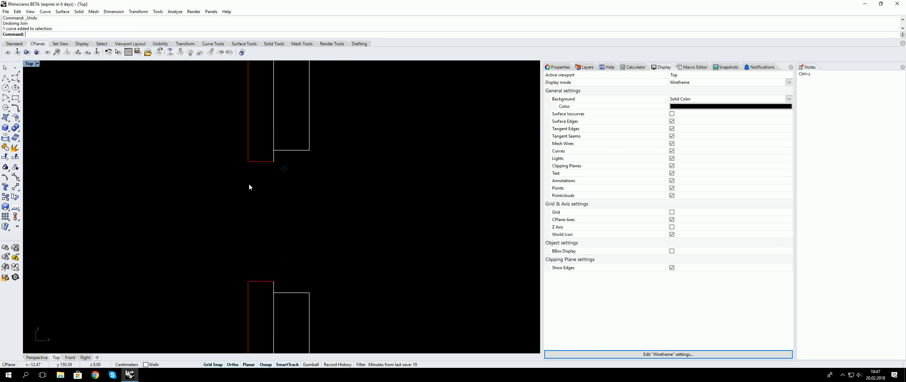
{"action": "right_click_drag", "start_coordinate": [135, 165], "coordinate": [154, 145]}
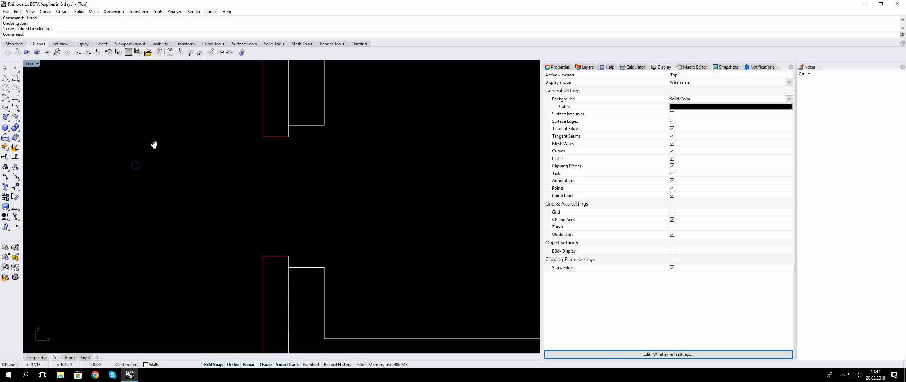
- Join the insulation outline with the short connecting lines at both ends of the opening, selecting the insulation outline first
{"action": "type", "text": "Join"}
{"action": "key", "text": "Return"}
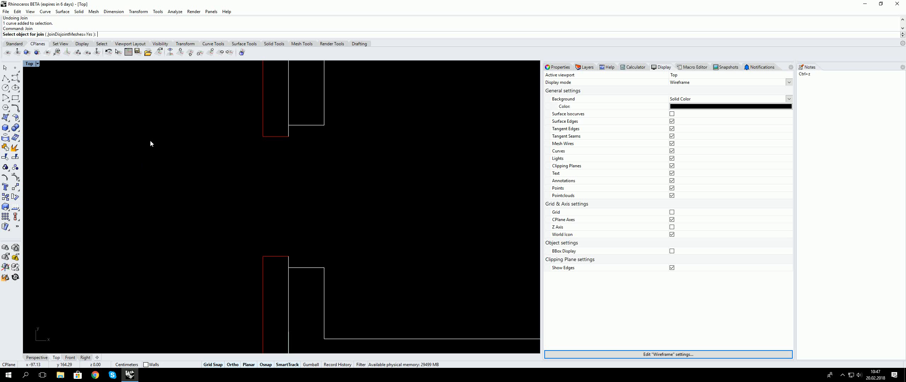
{"action": "left_click", "coordinate": [277, 137]}
{"action": "left_click", "coordinate": [287, 132]}
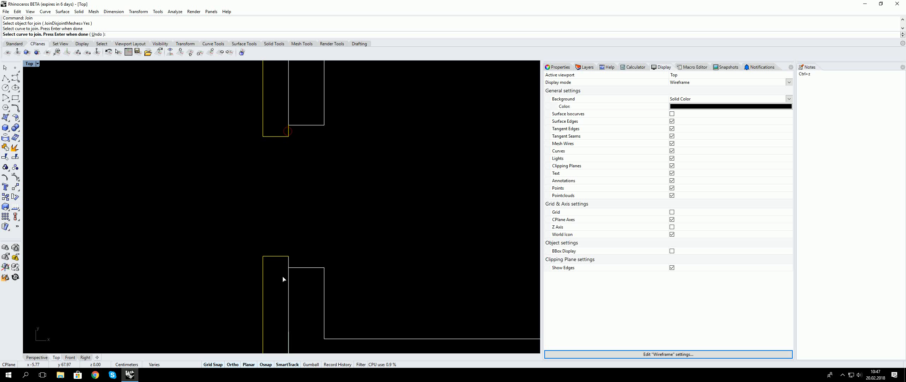
{"action": "key", "text": "Return"}
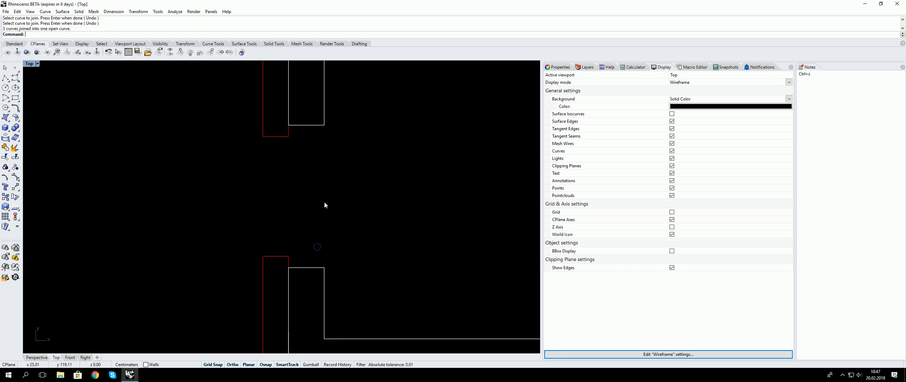
- Narrow the display settings panel to enlarge the viewport and bring the whole floor plan into view
{"action": "right_click_drag", "start_coordinate": [324, 202], "coordinate": [238, 204]}
{"action": "right_click_drag", "start_coordinate": [193, 145], "coordinate": [326, 166]}
{"action": "right_click", "coordinate": [235, 150]}
{"action": "scroll", "coordinate": [267, 152], "scroll_direction": "down", "scroll_amount": 6}
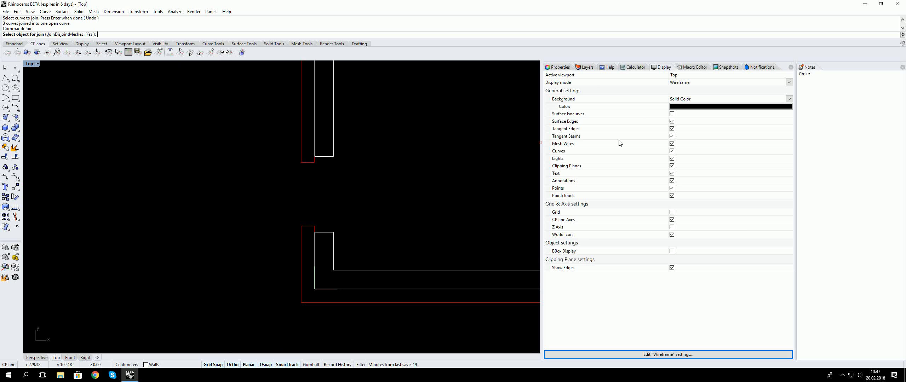
{"action": "left_click_drag", "start_coordinate": [542, 146], "coordinate": [624, 146]}
{"action": "right_click_drag", "start_coordinate": [408, 174], "coordinate": [385, 233]}
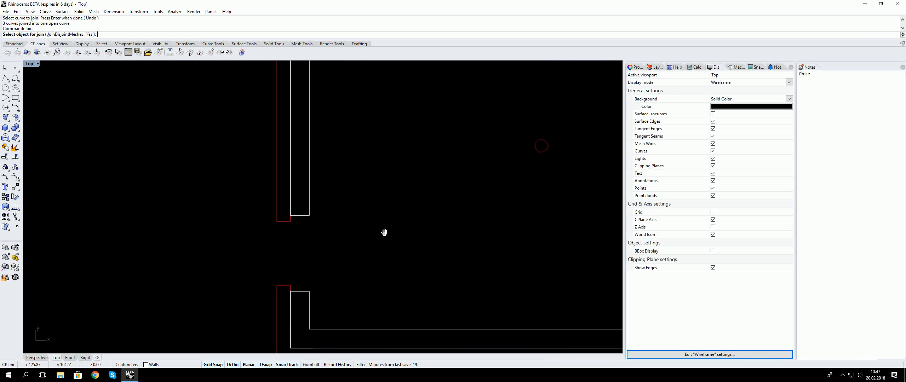
{"action": "scroll", "coordinate": [332, 209], "scroll_direction": "down", "scroll_amount": 10}
{"action": "right_click", "coordinate": [358, 238]}
{"action": "scroll", "coordinate": [327, 213], "scroll_direction": "up", "scroll_amount": 6}
{"action": "scroll", "coordinate": [293, 222], "scroll_direction": "down", "scroll_amount": 2}
{"action": "right_click_drag", "start_coordinate": [390, 183], "coordinate": [318, 188]}
{"action": "scroll", "coordinate": [293, 223], "scroll_direction": "down", "scroll_amount": 4}
{"action": "right_click", "coordinate": [319, 188]}
{"action": "right_click", "coordinate": [317, 189]}
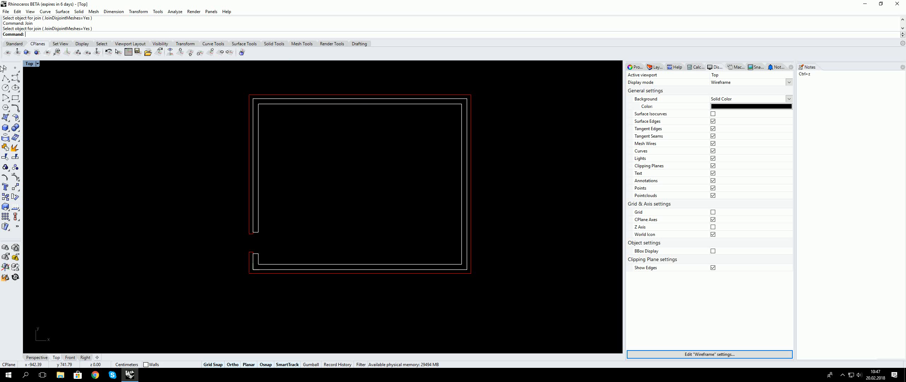
- Save the model under the name Drawing on the desktop as a Rhino 6 3D model
{"action": "left_click", "coordinate": [6, 11]}
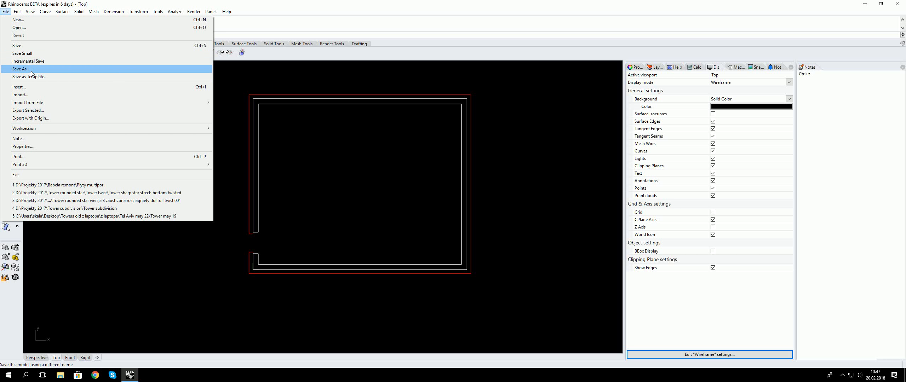
{"action": "left_click", "coordinate": [41, 68]}
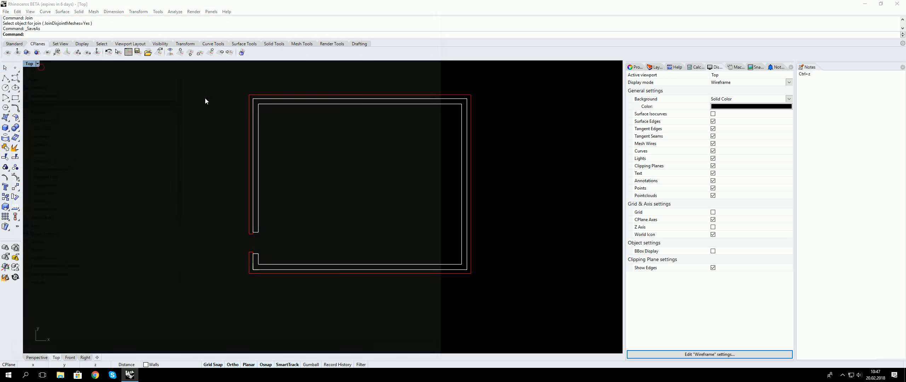
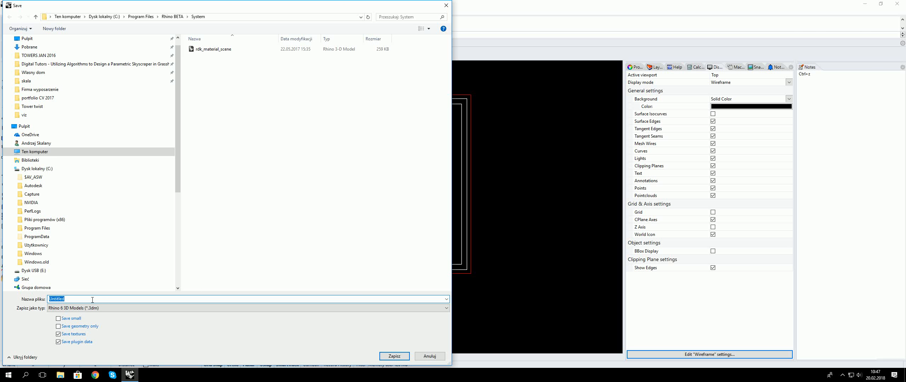
{"action": "type", "text": "Drawing"}
{"action": "key", "text": "Return"}
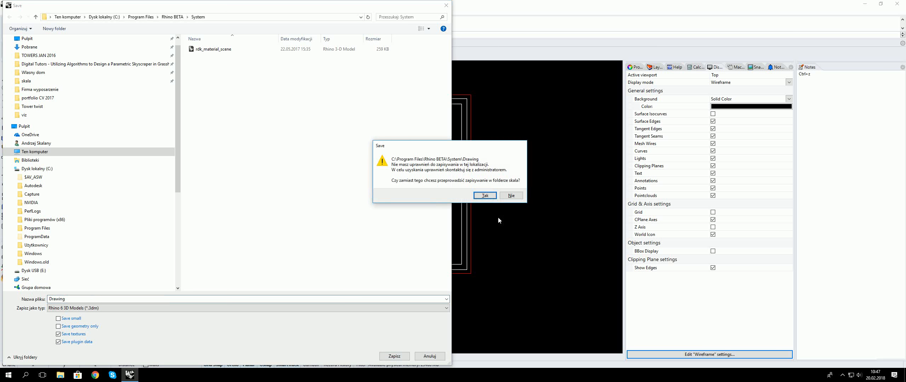
{"action": "left_click", "coordinate": [509, 195]}
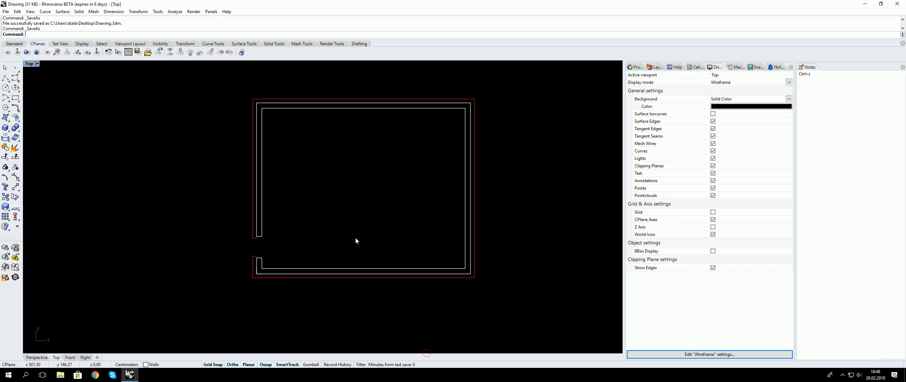
{"action": "mouse_move", "coordinate": [337, 218]}
{"action": "right_mouse_down"}
{"action": "mouse_move", "coordinate": [398, 219]}
{"action": "mouse_move", "coordinate": [369, 217]}
{"action": "right_mouse_up"}
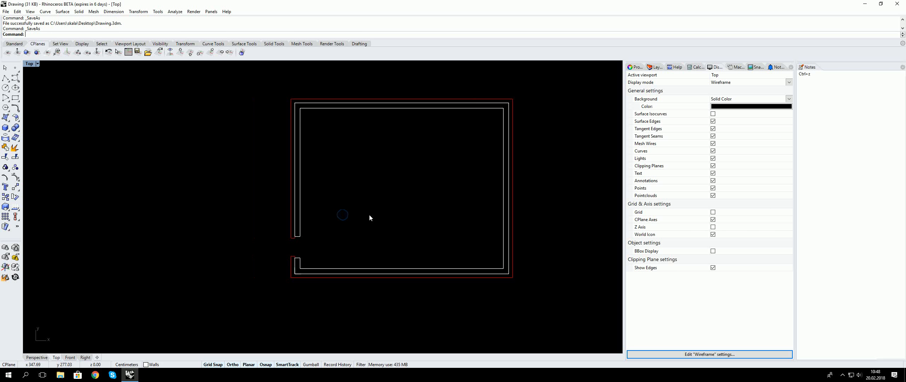
{"action": "left_click", "coordinate": [5, 78]}
{"action": "scroll", "coordinate": [286, 200], "scroll_direction": "up", "scroll_amount": 2}
{"action": "right_click_drag", "start_coordinate": [407, 126], "coordinate": [332, 138]}
{"action": "right_click", "coordinate": [332, 138]}
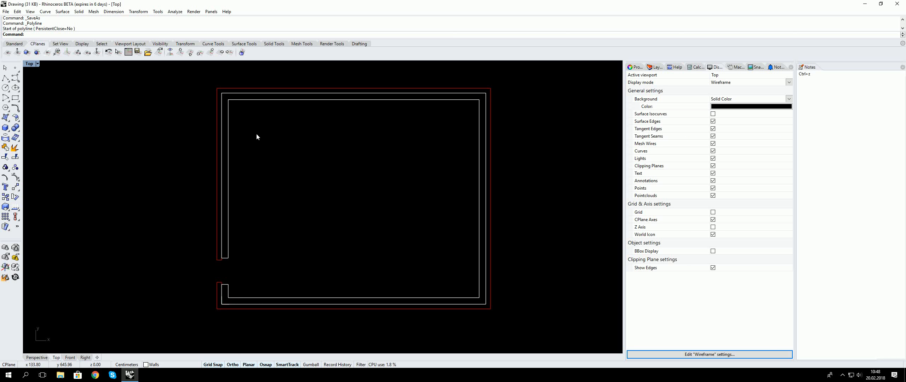
{"action": "left_click", "coordinate": [230, 112]}
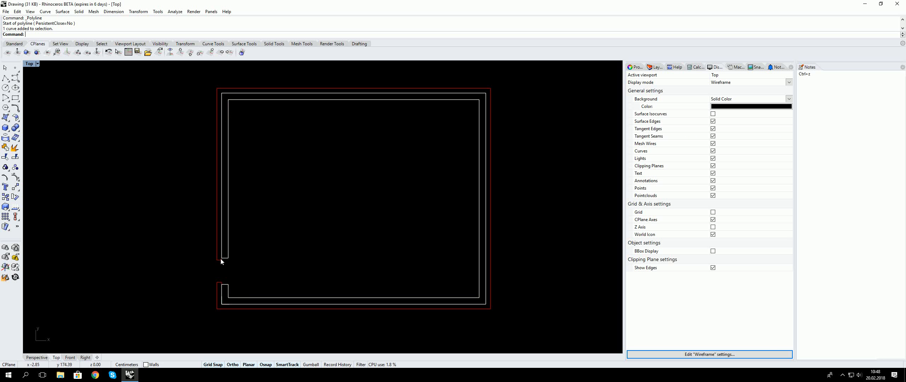
{"action": "scroll", "coordinate": [221, 259], "scroll_direction": "up", "scroll_amount": 5}
{"action": "left_click", "coordinate": [223, 248]}
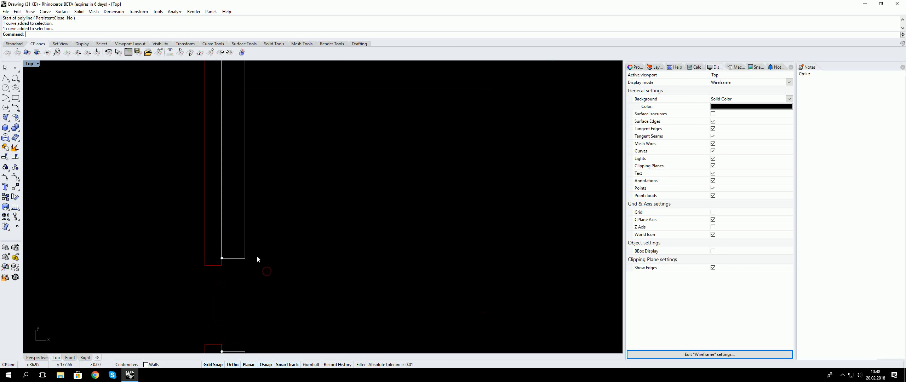
{"action": "right_click_drag", "start_coordinate": [257, 256], "coordinate": [301, 183]}
{"action": "scroll", "coordinate": [212, 202], "scroll_direction": "down", "scroll_amount": 5}
{"action": "right_click_drag", "start_coordinate": [256, 160], "coordinate": [295, 156]}
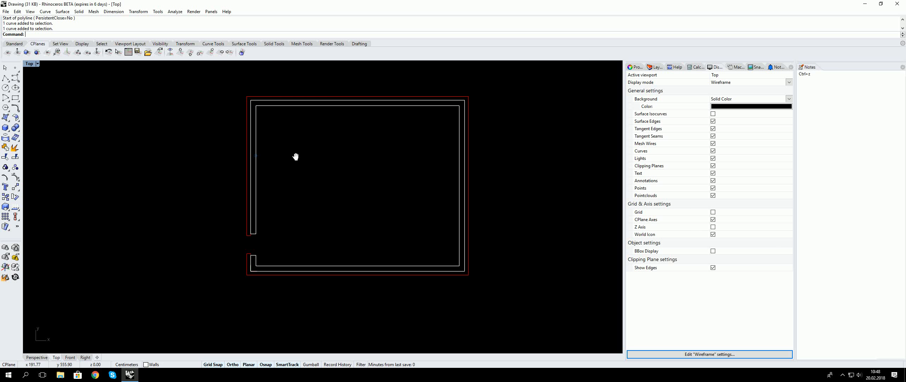
{"action": "right_click", "coordinate": [292, 153]}
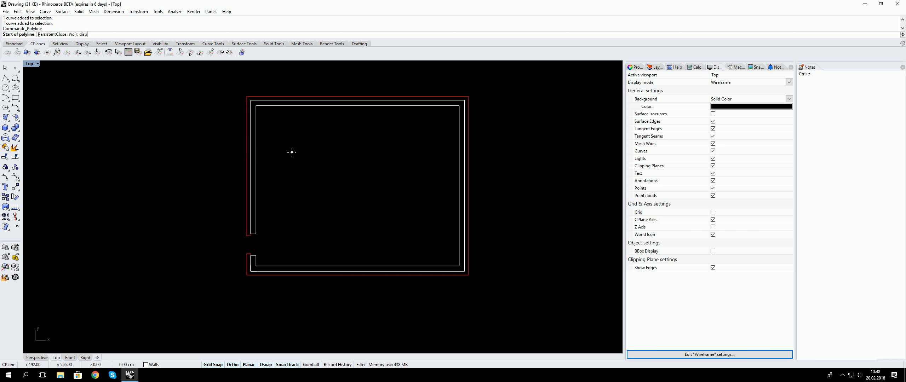
{"action": "key", "text": "Escape"}
{"action": "key", "text": "Escape"}
- Run the PrintDisplay command and set its state to On for the model viewports
{"action": "type", "text": "D"}
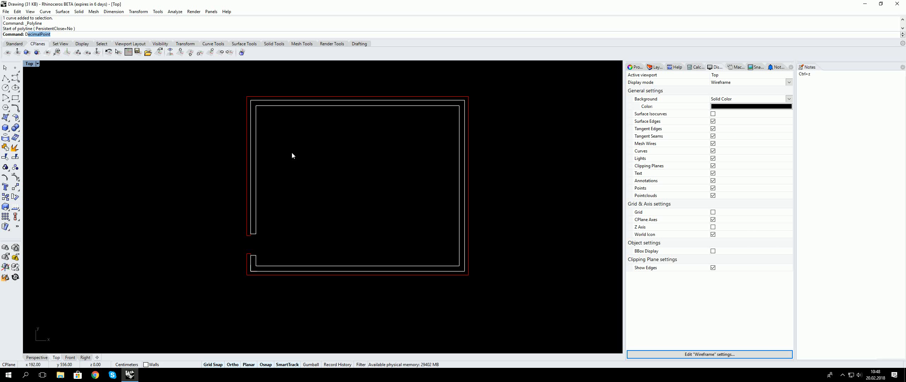
{"action": "type", "text": "is"}
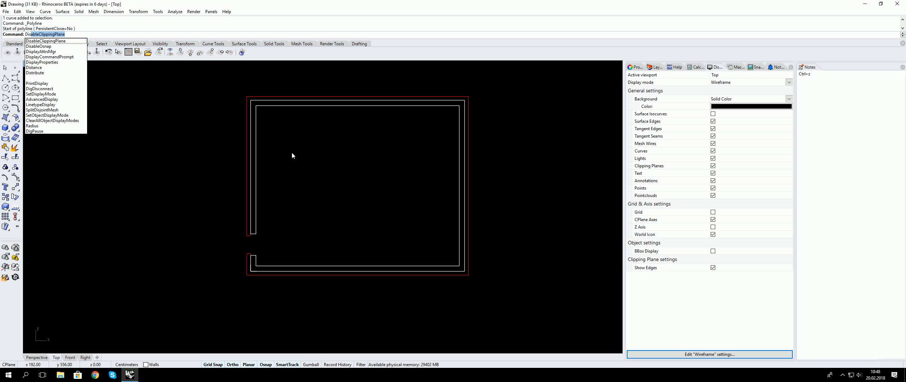
{"action": "type", "text": "play"}
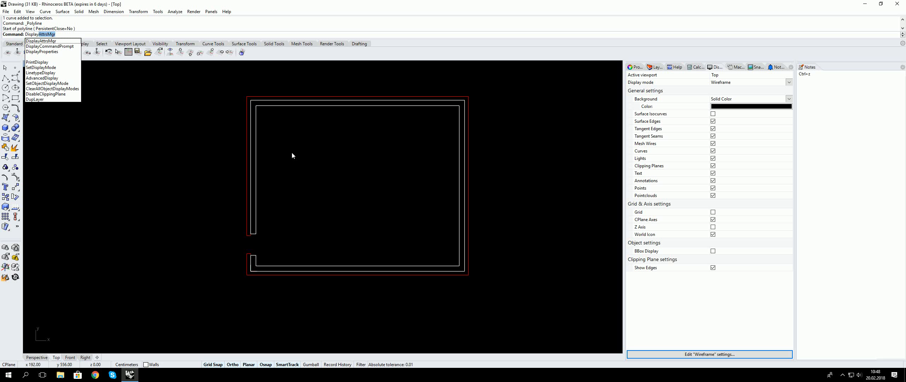
{"action": "type", "text": "v"}
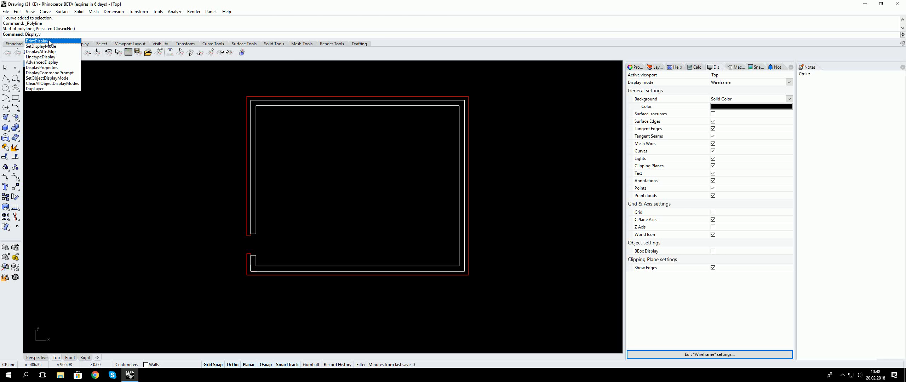
{"action": "left_click", "coordinate": [49, 42]}
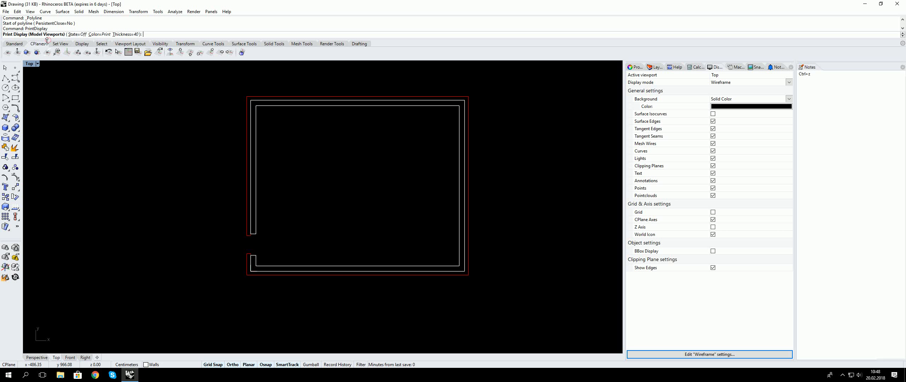
{"action": "left_click", "coordinate": [81, 34]}
{"action": "left_click", "coordinate": [30, 34]}
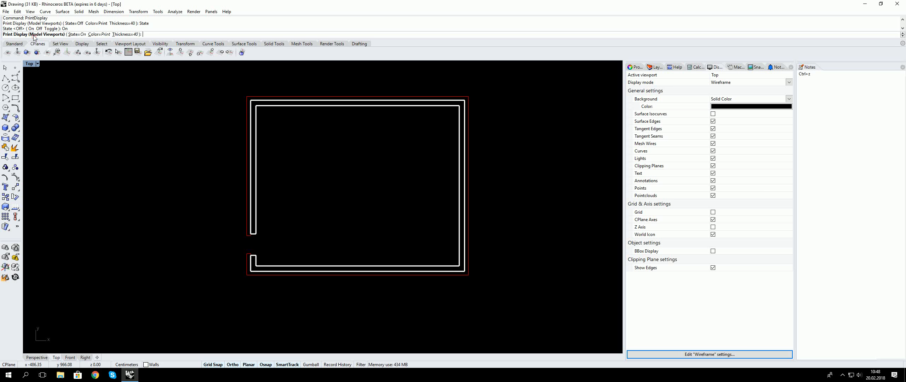
{"action": "right_click_drag", "start_coordinate": [387, 153], "coordinate": [364, 156]}
{"action": "right_click", "coordinate": [363, 156]}
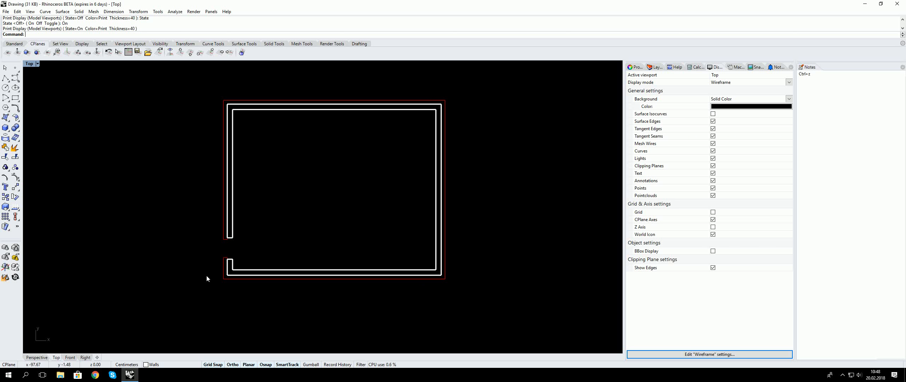
- Repeat the PrintDisplay command and set its relative thickness scale to 100 to show heavier line weights
{"action": "right_click_drag", "start_coordinate": [187, 144], "coordinate": [157, 159]}
{"action": "right_click", "coordinate": [157, 156]}
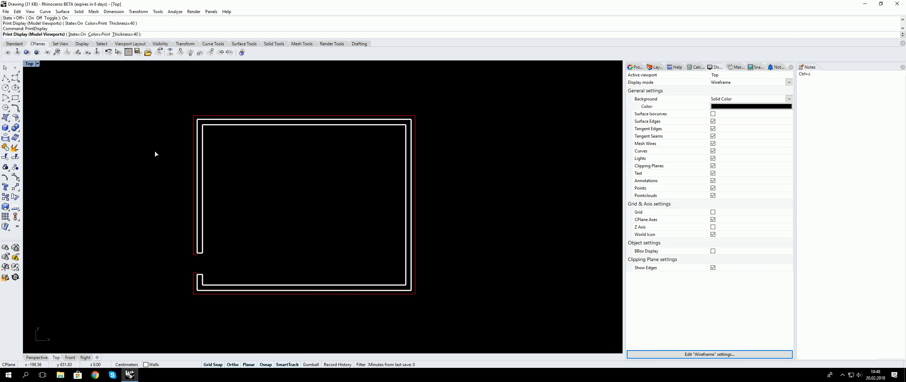
{"action": "left_click", "coordinate": [128, 35]}
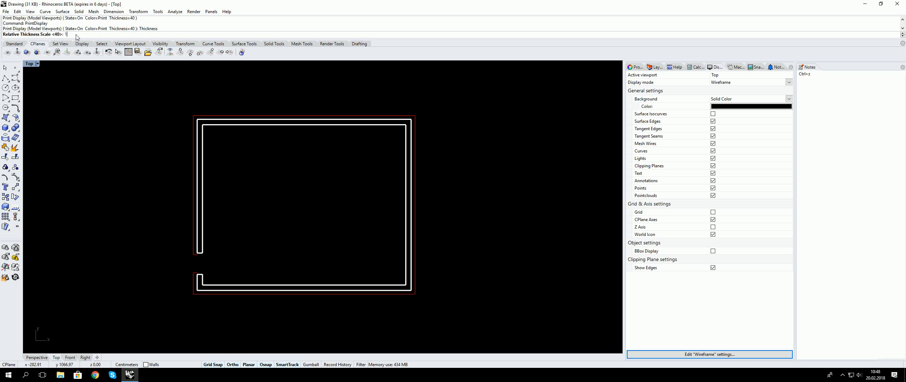
{"action": "type", "text": "100"}
{"action": "key", "text": "Return"}
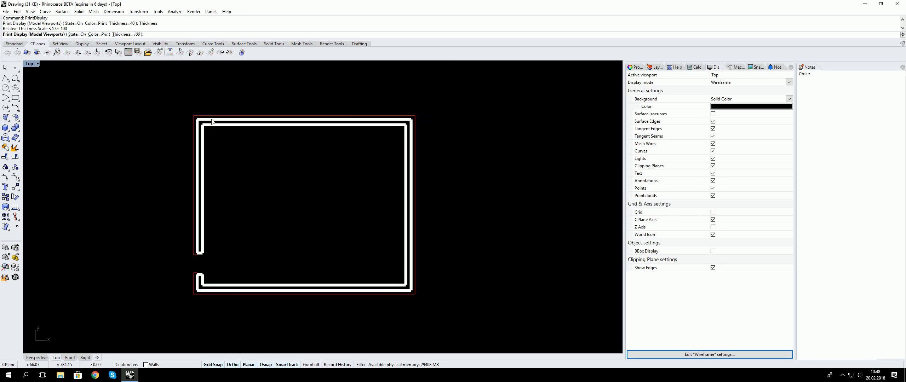
{"action": "scroll", "coordinate": [209, 126], "scroll_direction": "up", "scroll_amount": 3}
{"action": "scroll", "coordinate": [209, 125], "scroll_direction": "up", "scroll_amount": 4}
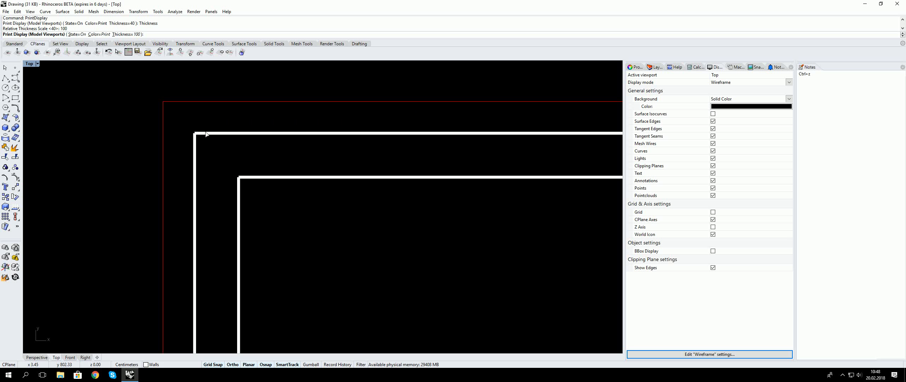
{"action": "scroll", "coordinate": [243, 180], "scroll_direction": "down", "scroll_amount": 5}
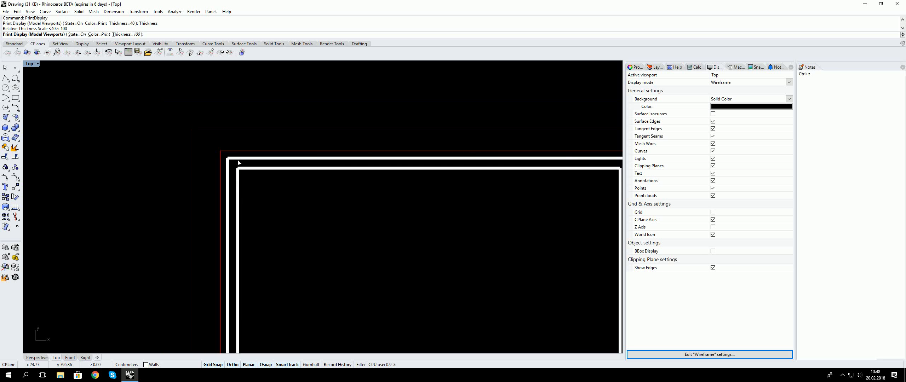
{"action": "key", "text": "Return"}
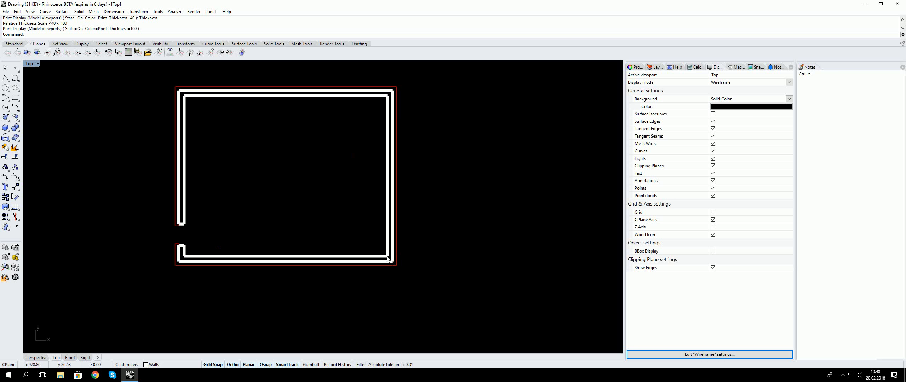
- Reduce the print display's relative thickness scale to 80, and finally to 50
{"action": "right_click_drag", "start_coordinate": [297, 185], "coordinate": [303, 199]}
{"action": "right_click", "coordinate": [302, 196]}
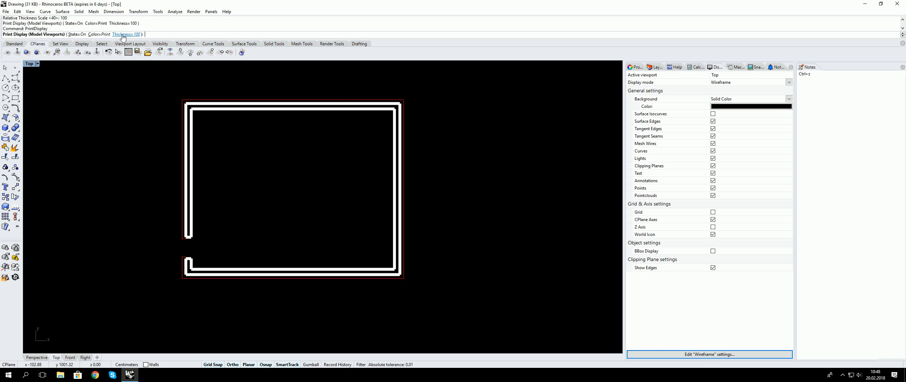
{"action": "left_click", "coordinate": [123, 34]}
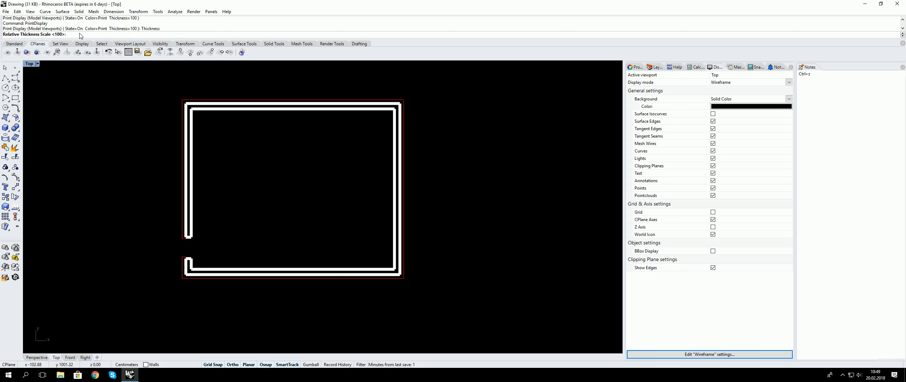
{"action": "type", "text": "5"}
{"action": "key", "text": "Return"}
{"action": "left_click", "coordinate": [117, 35]}
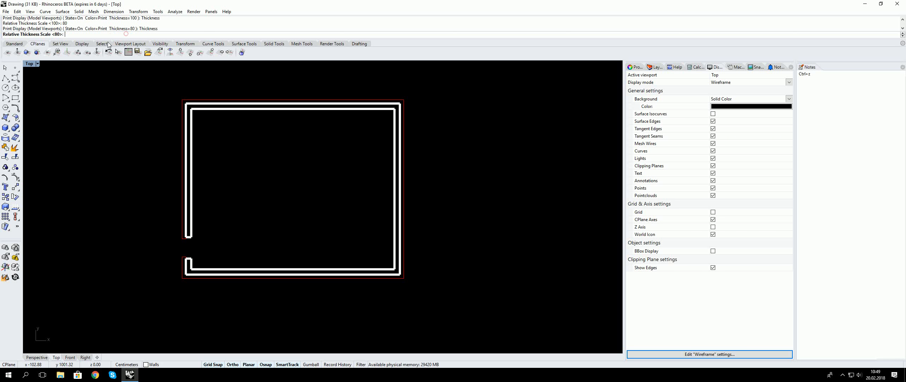
{"action": "type", "text": "50"}
{"action": "key", "text": "Return"}
{"action": "right_click", "coordinate": [352, 138]}
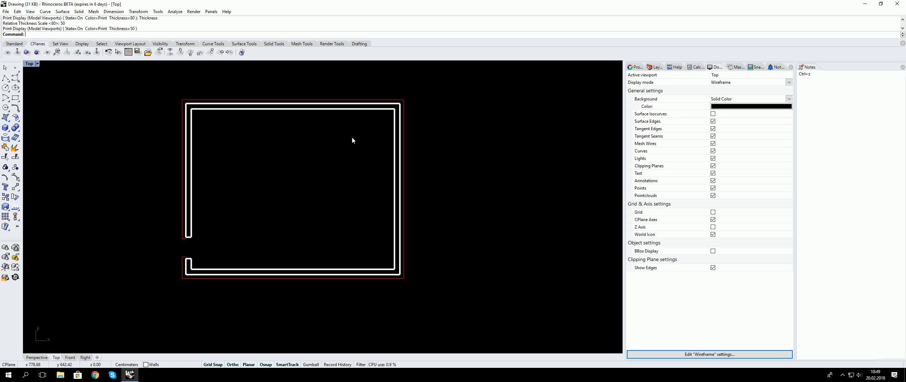
- Rename Layer 04 as Doors
{"action": "mouse_move", "coordinate": [283, 152]}
{"action": "right_mouse_down"}
{"action": "mouse_move", "coordinate": [344, 139]}
{"action": "mouse_move", "coordinate": [331, 170]}
{"action": "right_mouse_up"}
{"action": "scroll", "coordinate": [216, 247], "scroll_direction": "up", "scroll_amount": 10}
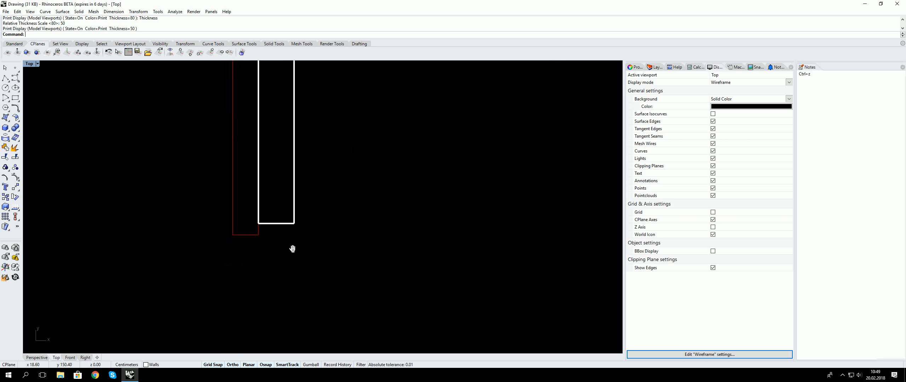
{"action": "left_click", "coordinate": [656, 67]}
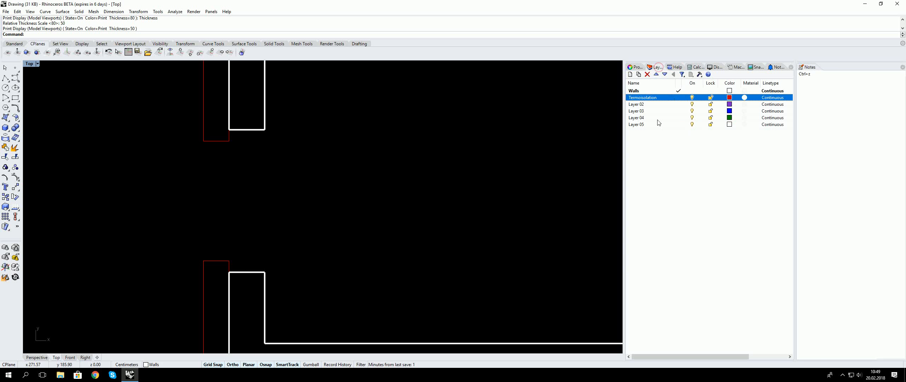
{"action": "left_click", "coordinate": [642, 119]}
{"action": "left_click", "coordinate": [640, 119]}
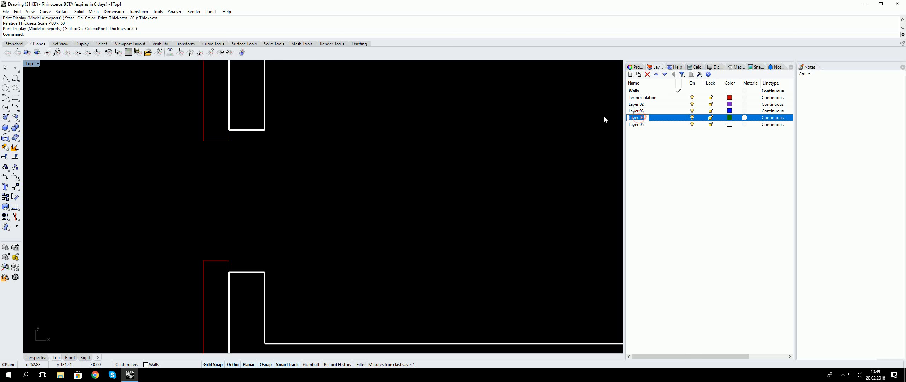
{"action": "type", "text": "Doors"}
{"action": "key", "text": "Return"}
- Draw two small frame rectangles at the wall ends of the door opening, from the insulation corner to the wall end's midpoint
{"action": "right_click_drag", "start_coordinate": [535, 146], "coordinate": [549, 138]}
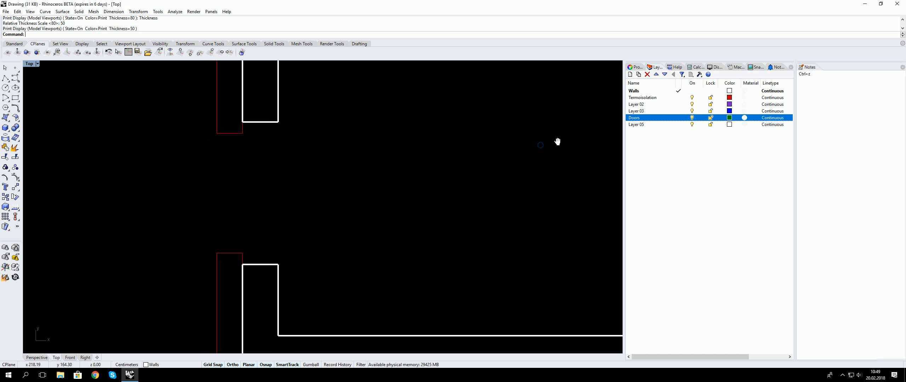
{"action": "left_click", "coordinate": [15, 98]}
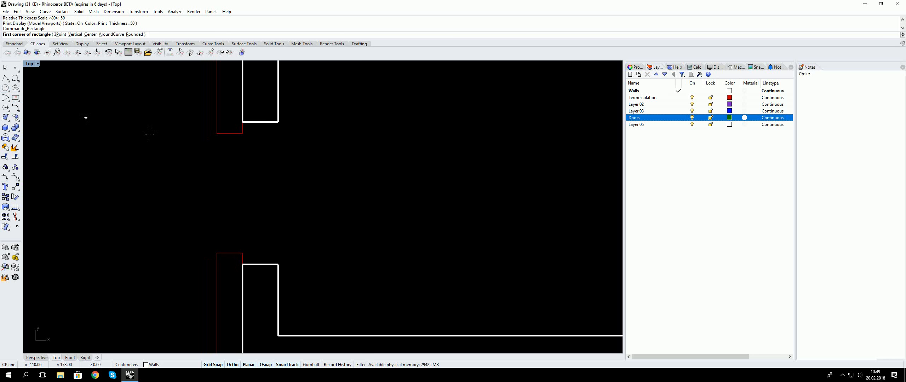
{"action": "left_click", "coordinate": [243, 134]}
{"action": "left_click", "coordinate": [260, 122]}
{"action": "key", "text": "Return"}
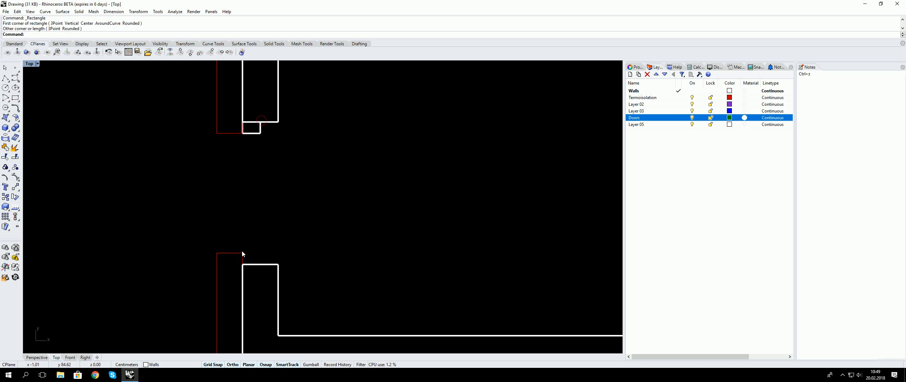
{"action": "left_click", "coordinate": [242, 252]}
{"action": "left_click", "coordinate": [260, 264]}
- Make Doors the current layer and move the two small frame rectangles onto it
{"action": "double_click", "coordinate": [664, 118]}
{"action": "right_click_drag", "start_coordinate": [385, 244], "coordinate": [392, 244]}
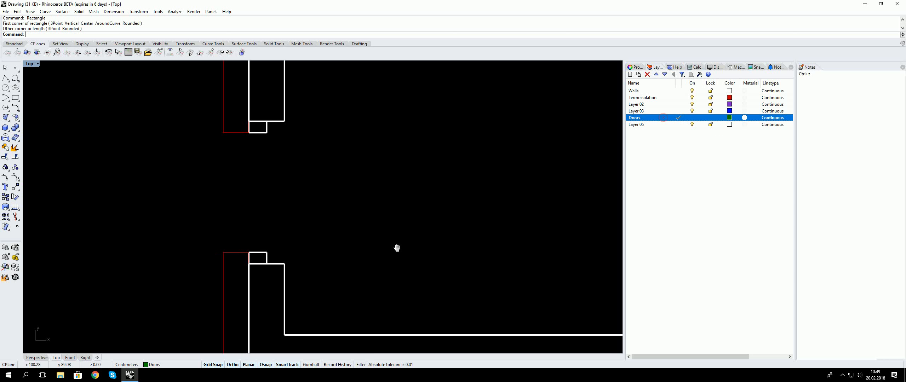
{"action": "left_click_drag", "start_coordinate": [269, 252], "coordinate": [258, 130]}
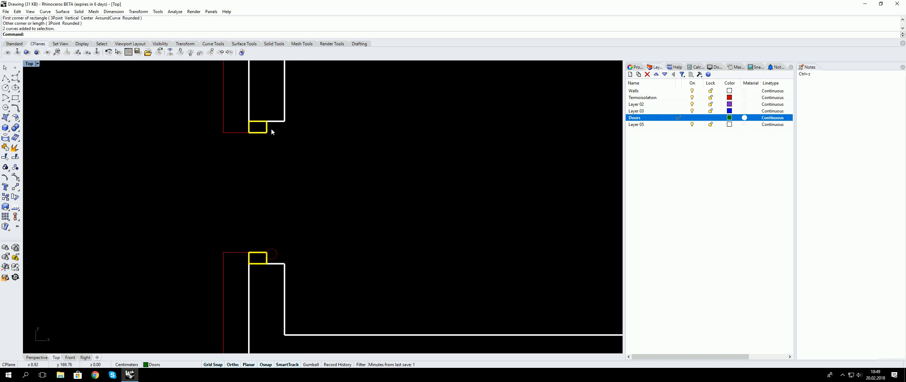
{"action": "right_click", "coordinate": [640, 121]}
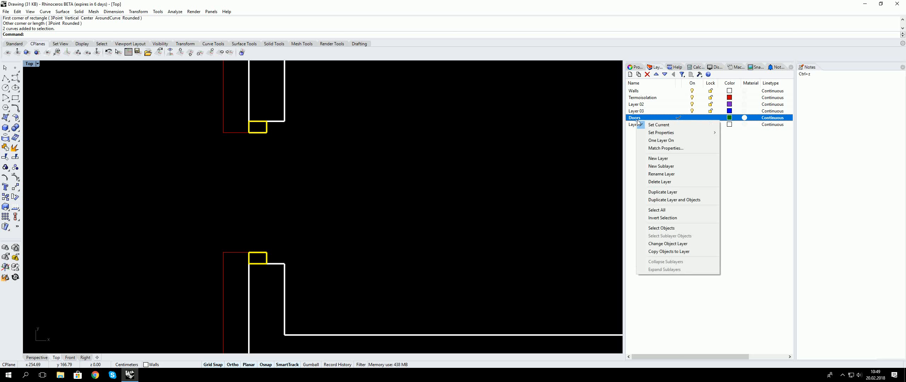
{"action": "left_click", "coordinate": [666, 253]}
{"action": "right_click_drag", "start_coordinate": [405, 176], "coordinate": [517, 171]}
{"action": "left_click", "coordinate": [380, 179]}
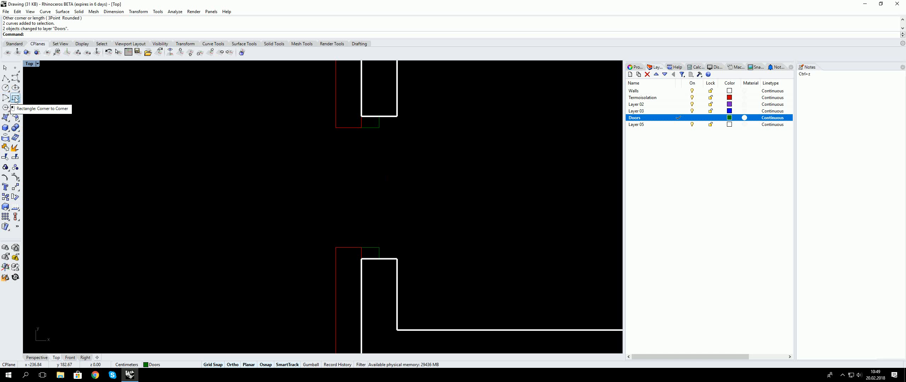
- Draw a 90 cm horizontal polyline as the door leaf, starting from the lower frame rectangle's inner corner toward the room
{"action": "left_click", "coordinate": [5, 78]}
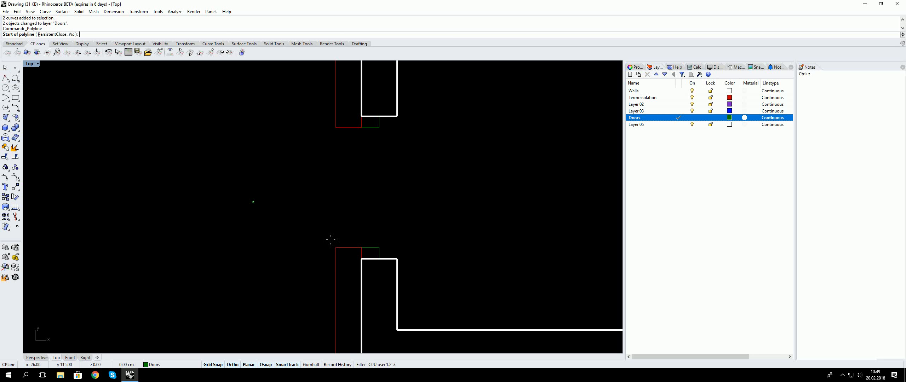
{"action": "left_click", "coordinate": [370, 248]}
{"action": "right_click", "coordinate": [376, 242]}
{"action": "right_click", "coordinate": [375, 242]}
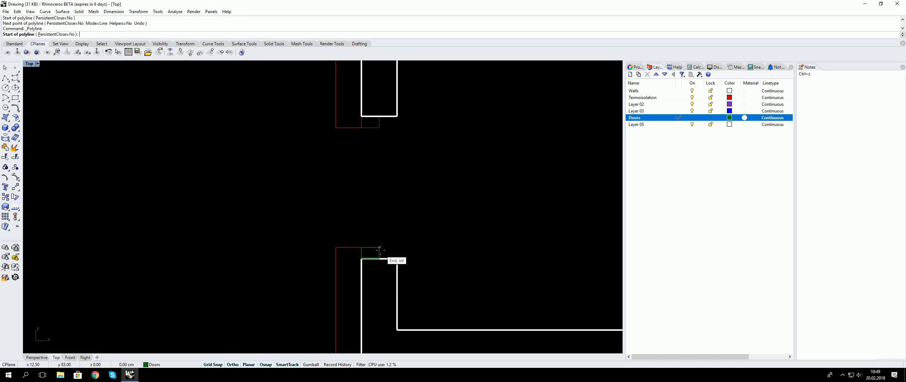
{"action": "left_click", "coordinate": [379, 249]}
{"action": "type", "text": "90"}
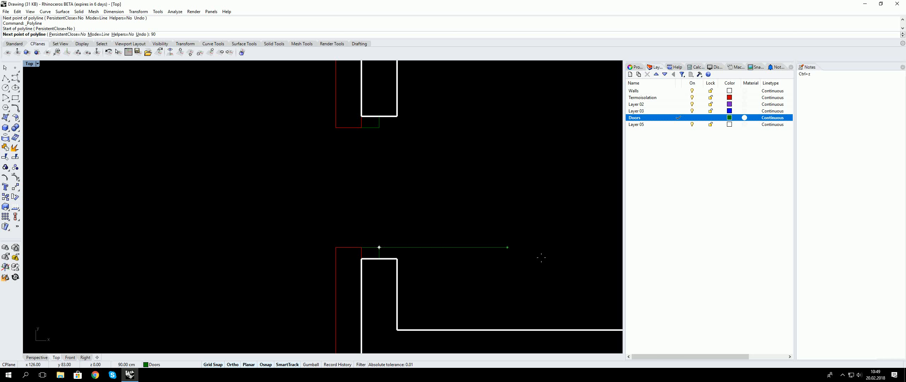
{"action": "left_click", "coordinate": [570, 297]}
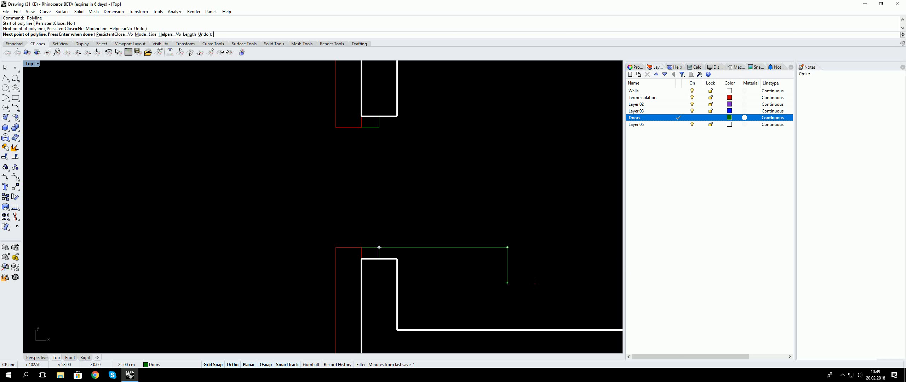
{"action": "right_click", "coordinate": [511, 222]}
{"action": "right_click_drag", "start_coordinate": [470, 188], "coordinate": [398, 217]}
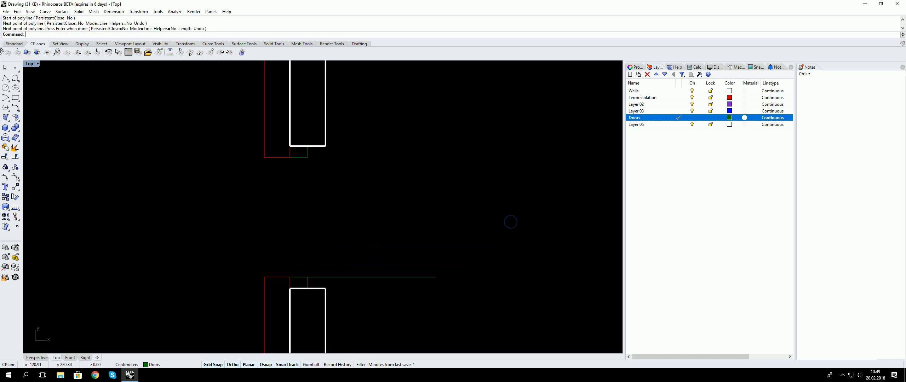
- Draw the door's quarter-circle swing arc, centred on the hinge corner and starting at the free end of the leaf
{"action": "left_click", "coordinate": [5, 98]}
{"action": "left_click", "coordinate": [308, 279]}
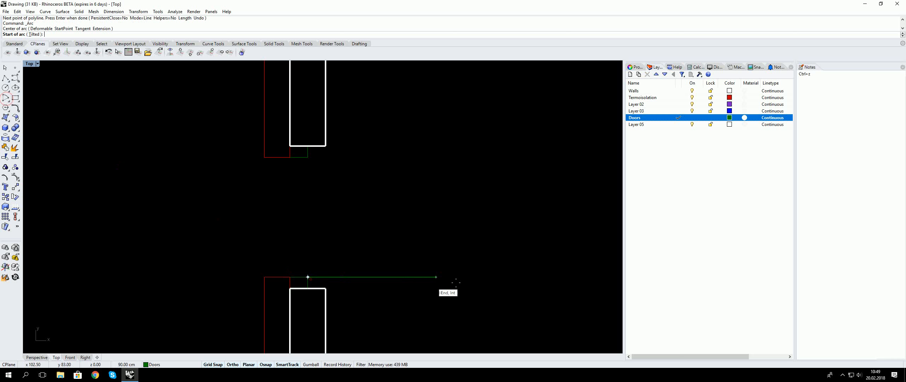
{"action": "left_click", "coordinate": [436, 277]}
{"action": "left_click", "coordinate": [339, 185]}
{"action": "right_click_drag", "start_coordinate": [332, 208], "coordinate": [371, 202]}
{"action": "right_click", "coordinate": [368, 200]}
{"action": "key", "text": "Escape"}
- Scale the door leaf and swing arc from the hinge corner so the arc ends at the upper frame rectangle's corner
{"action": "left_click_drag", "start_coordinate": [505, 294], "coordinate": [439, 245]}
{"action": "scroll", "coordinate": [354, 232], "scroll_direction": "up", "scroll_amount": 5}
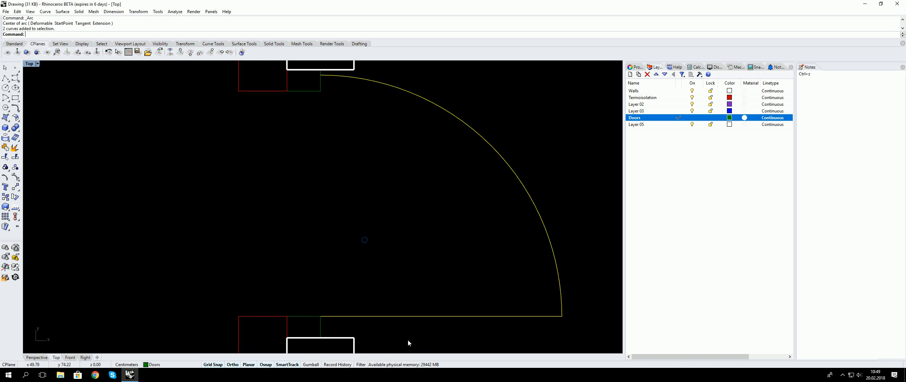
{"action": "right_click_drag", "start_coordinate": [245, 270], "coordinate": [212, 241]}
{"action": "left_click", "coordinate": [334, 298]}
{"action": "scroll", "coordinate": [387, 290], "scroll_direction": "down", "scroll_amount": 4}
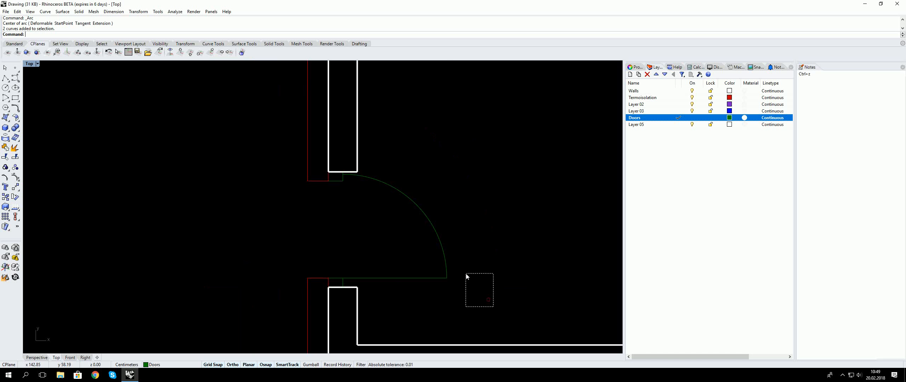
{"action": "left_click_drag", "start_coordinate": [465, 273], "coordinate": [466, 274]}
{"action": "left_click_drag", "start_coordinate": [466, 302], "coordinate": [375, 242]}
{"action": "right_click_drag", "start_coordinate": [362, 234], "coordinate": [397, 245]}
{"action": "type", "text": "Scale"}
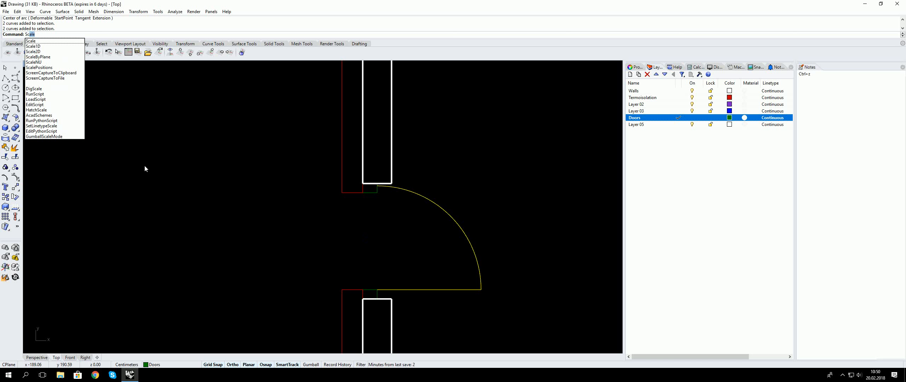
{"action": "key", "text": "Return"}
{"action": "left_click", "coordinate": [377, 289]}
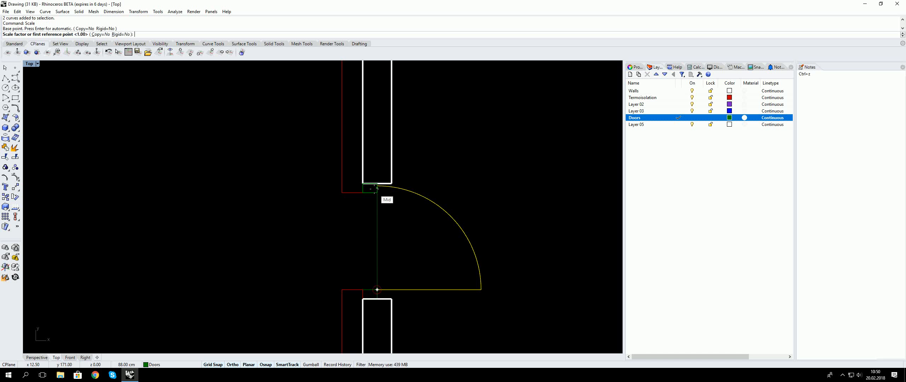
{"action": "left_click", "coordinate": [377, 185]}
{"action": "left_click", "coordinate": [377, 192]}
{"action": "left_click", "coordinate": [342, 210]}
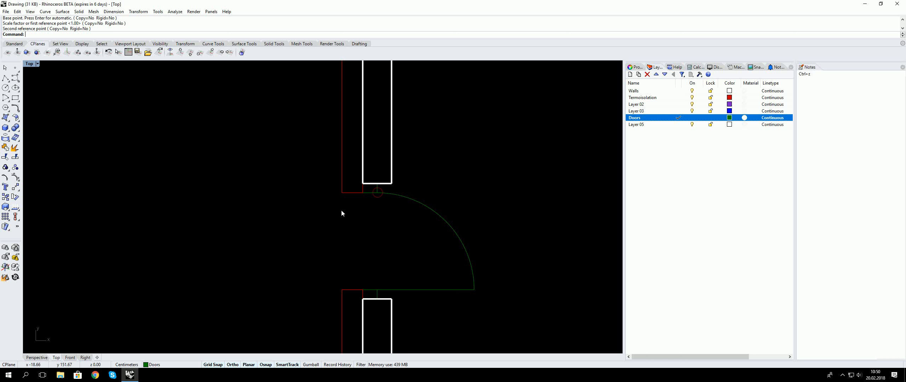
{"action": "right_click", "coordinate": [341, 210]}
{"action": "key", "text": "Escape"}
{"action": "scroll", "coordinate": [349, 229], "scroll_direction": "down", "scroll_amount": 10}
{"action": "scroll", "coordinate": [368, 226], "scroll_direction": "up", "scroll_amount": 10}
{"action": "right_click_drag", "start_coordinate": [352, 222], "coordinate": [285, 183]}
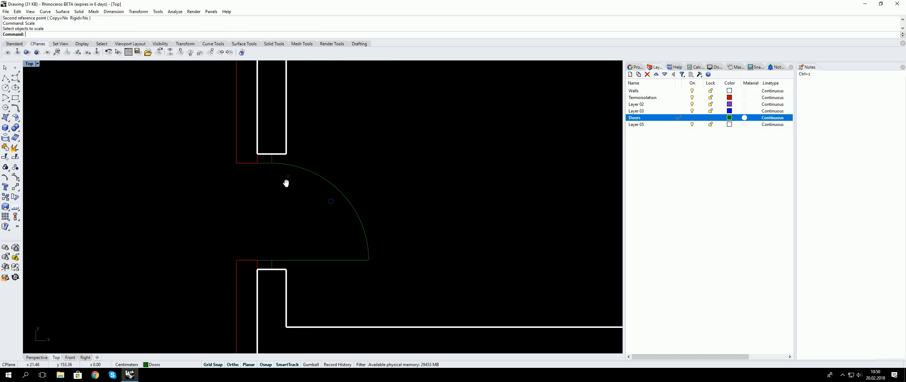
{"action": "right_click", "coordinate": [286, 184]}
{"action": "key", "text": "Escape"}
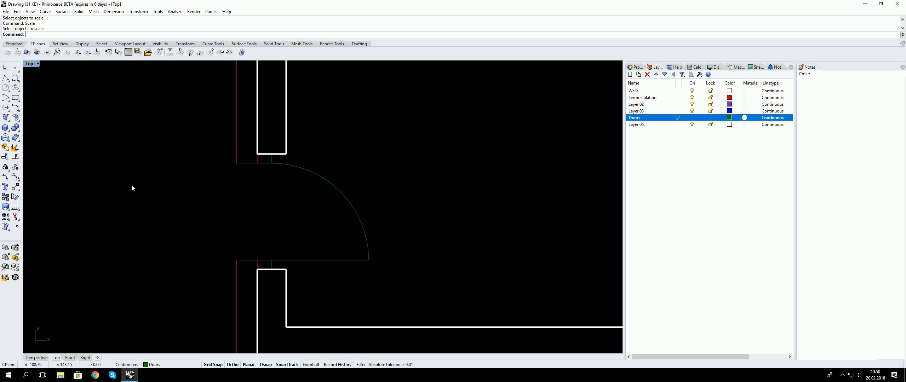
- Detach the Transform tool palette as a floating palette and look through the available Scale commands
{"action": "left_click", "coordinate": [19, 190]}
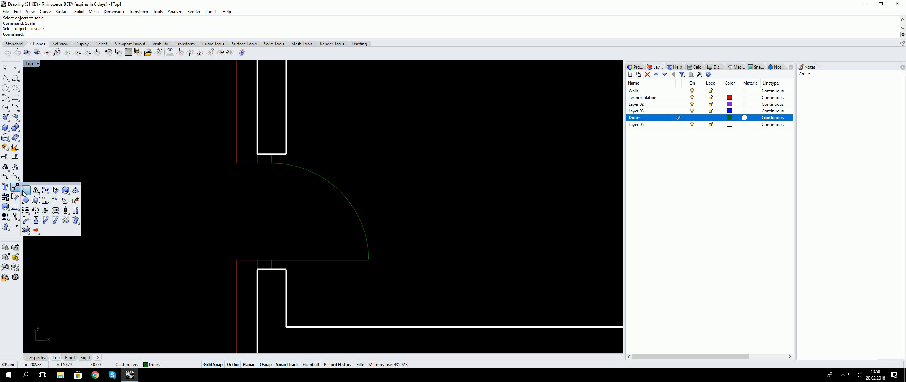
{"action": "left_click_drag", "start_coordinate": [42, 182], "coordinate": [92, 153]}
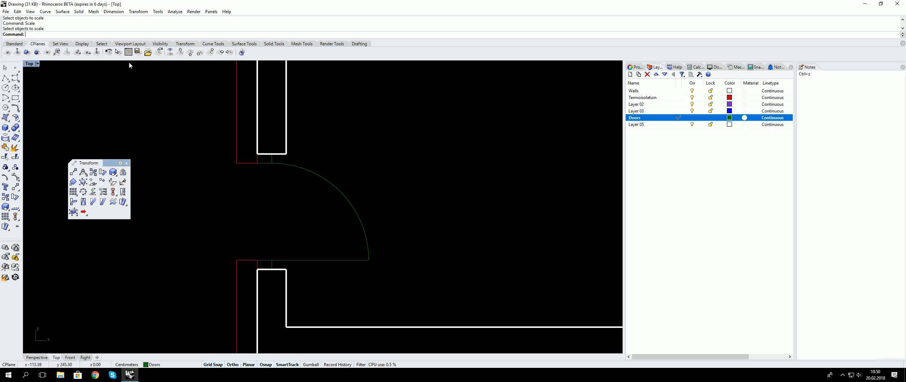
{"action": "left_click", "coordinate": [138, 12]}
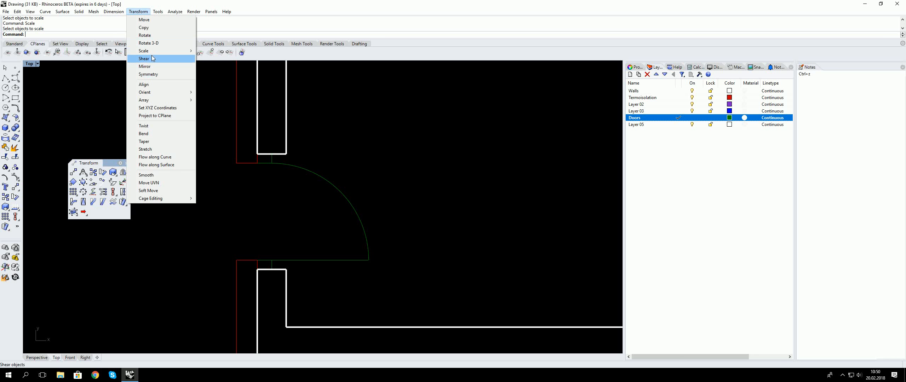
{"action": "mouse_move", "coordinate": [152, 51]}
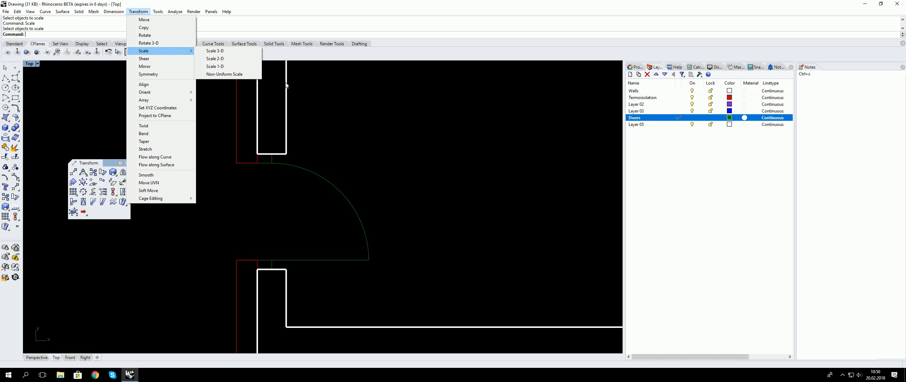
{"action": "left_click", "coordinate": [430, 154]}
{"action": "right_click_drag", "start_coordinate": [463, 156], "coordinate": [372, 151]}
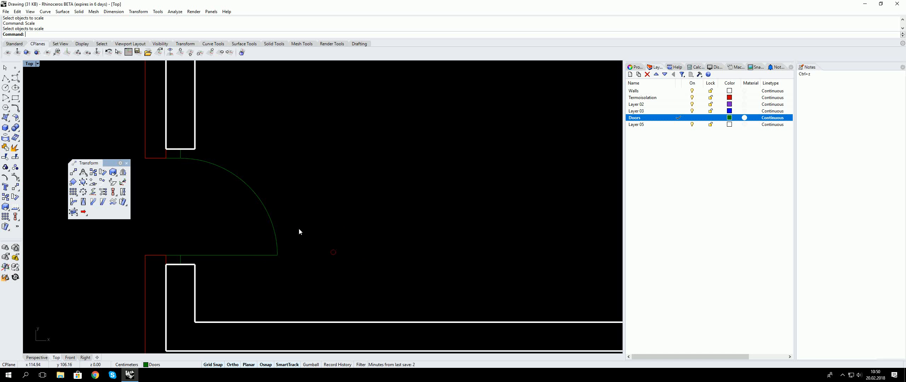
{"action": "left_click_drag", "start_coordinate": [300, 261], "coordinate": [172, 162]}
{"action": "key", "text": "Return"}
{"action": "right_click_drag", "start_coordinate": [172, 163], "coordinate": [220, 168]}
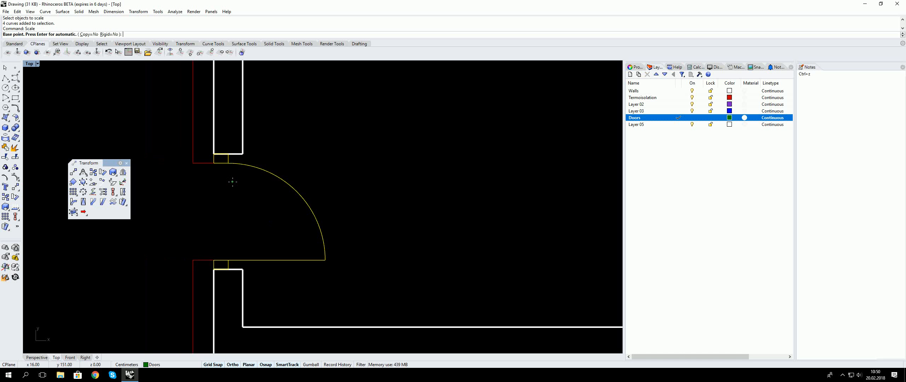
{"action": "type", "text": "cop"}
{"action": "key", "text": "Escape"}
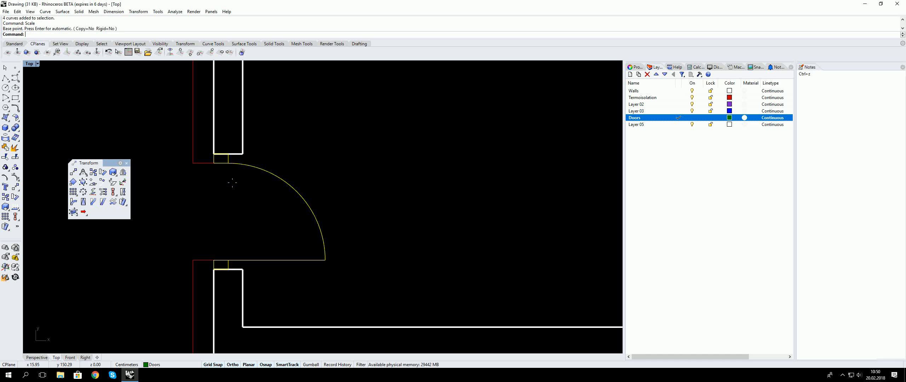
{"action": "right_click_drag", "start_coordinate": [229, 184], "coordinate": [223, 156]}
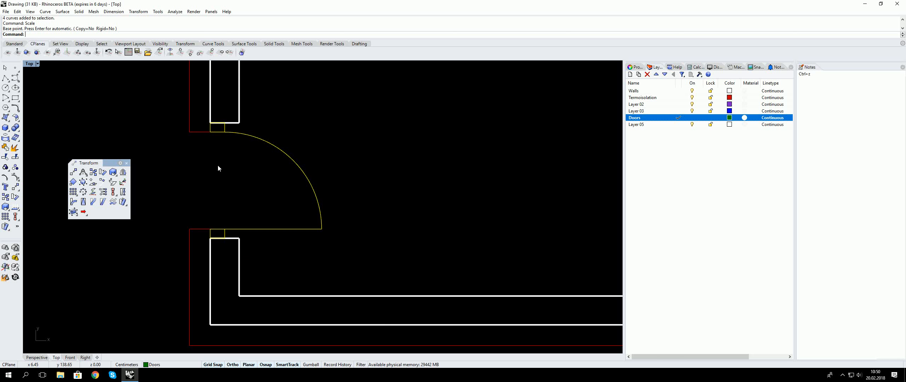
{"action": "type", "text": "Copy"}
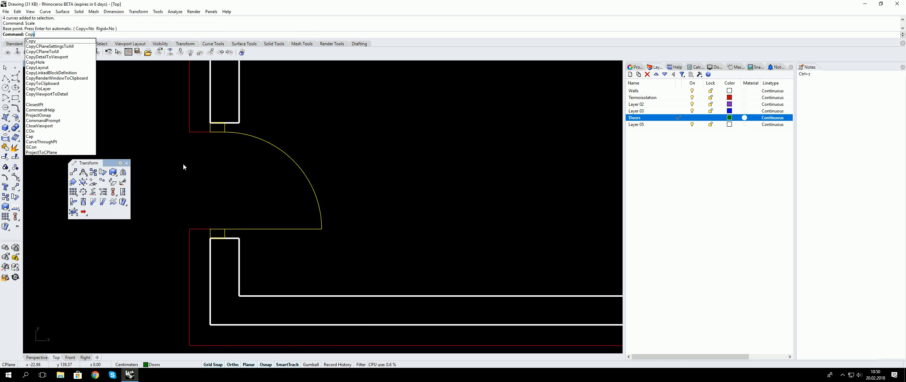
{"action": "key", "text": "Return"}
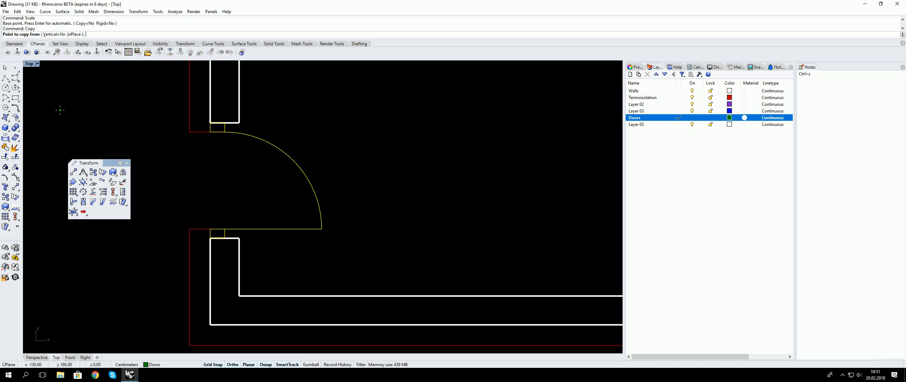
{"action": "key", "text": "Escape"}
{"action": "key", "text": "Escape"}
{"action": "left_click", "coordinate": [73, 172]}
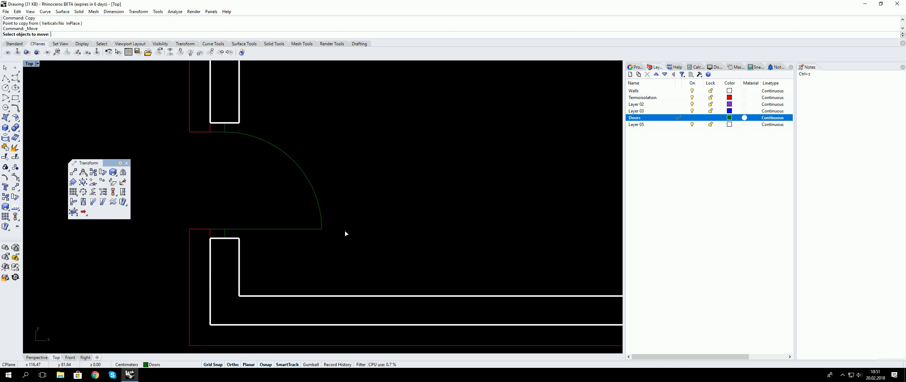
{"action": "key", "text": "Escape"}
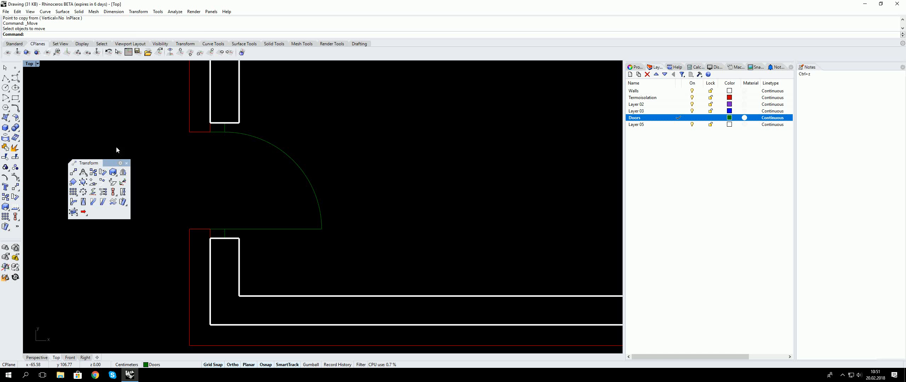
- Copy the whole door, with both frame rectangles, leaf and swing arc, horizontally into the empty room area
{"action": "left_click", "coordinate": [138, 11]}
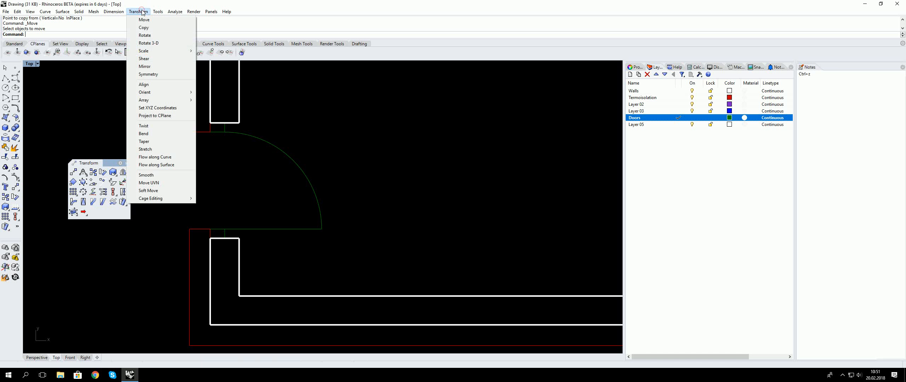
{"action": "left_click", "coordinate": [147, 32]}
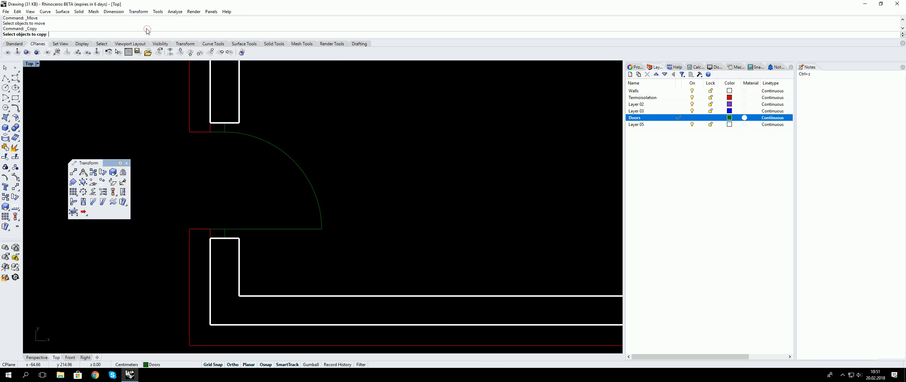
{"action": "left_click_drag", "start_coordinate": [342, 233], "coordinate": [221, 126]}
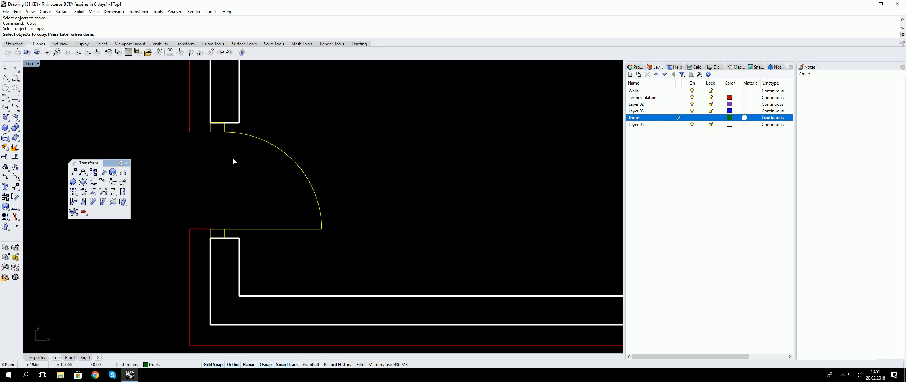
{"action": "key", "text": "Return"}
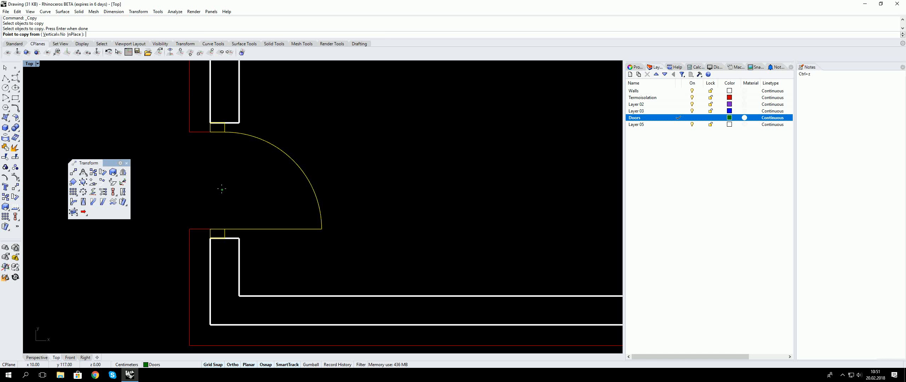
{"action": "left_click", "coordinate": [221, 188]}
{"action": "left_click", "coordinate": [532, 228]}
{"action": "right_click", "coordinate": [433, 210]}
{"action": "right_click_drag", "start_coordinate": [526, 186], "coordinate": [263, 165]}
{"action": "right_click", "coordinate": [266, 166]}
{"action": "key", "text": "Escape"}
- Group the four curves of the copied door
{"action": "left_click_drag", "start_coordinate": [222, 89], "coordinate": [459, 226]}
{"action": "right_click_drag", "start_coordinate": [372, 149], "coordinate": [441, 174]}
{"action": "right_click", "coordinate": [371, 149]}
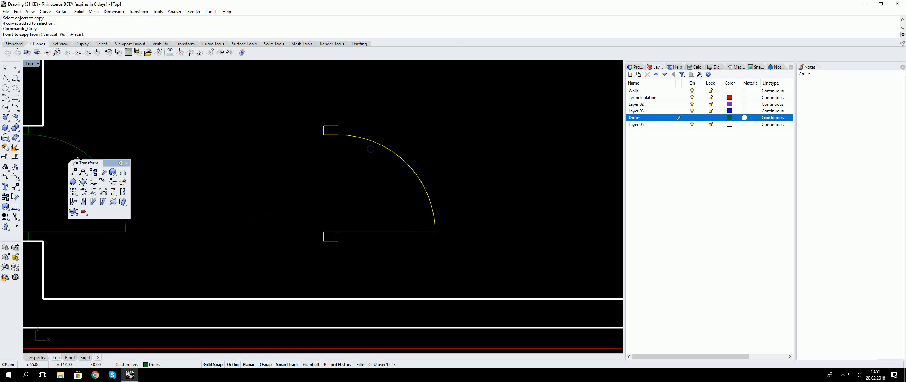
{"action": "left_click", "coordinate": [5, 168]}
- Check the object type of the copied door in its properties
{"action": "right_click_drag", "start_coordinate": [409, 169], "coordinate": [436, 134]}
{"action": "left_click", "coordinate": [419, 159]}
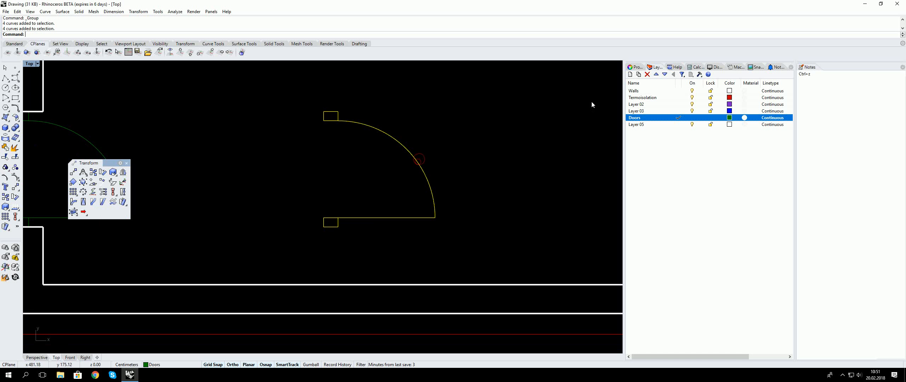
{"action": "left_click", "coordinate": [635, 67]}
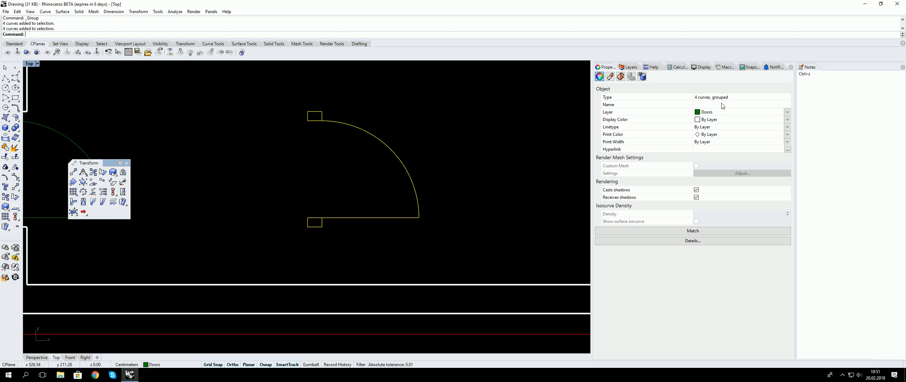
{"action": "right_click", "coordinate": [430, 168]}
{"action": "right_click_drag", "start_coordinate": [430, 167], "coordinate": [509, 158]}
{"action": "left_click", "coordinate": [429, 167]}
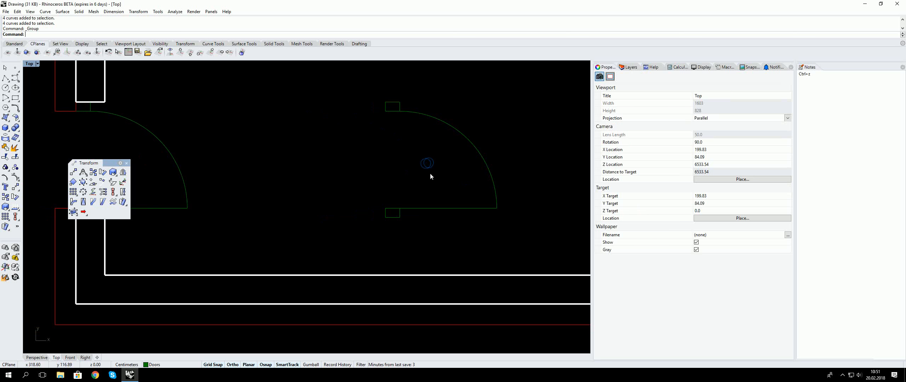
- Check the object types of the original door's swing arc, leaf and lower frame rectangle in the object properties
{"action": "right_click", "coordinate": [278, 206]}
{"action": "right_click", "coordinate": [439, 222]}
{"action": "right_click_drag", "start_coordinate": [258, 189], "coordinate": [431, 217]}
{"action": "left_click_drag", "start_coordinate": [389, 222], "coordinate": [327, 183]}
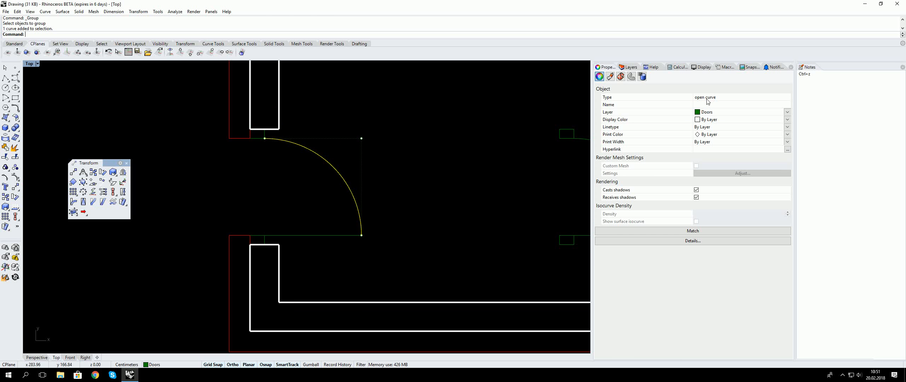
{"action": "left_click_drag", "start_coordinate": [374, 240], "coordinate": [335, 209]}
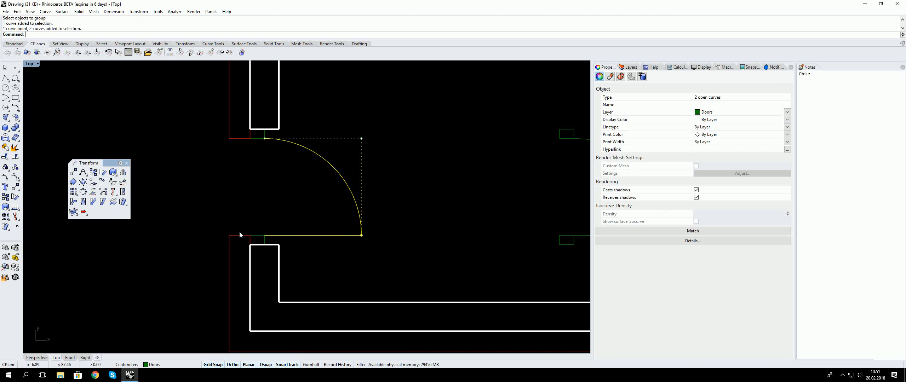
{"action": "left_click", "coordinate": [265, 241]}
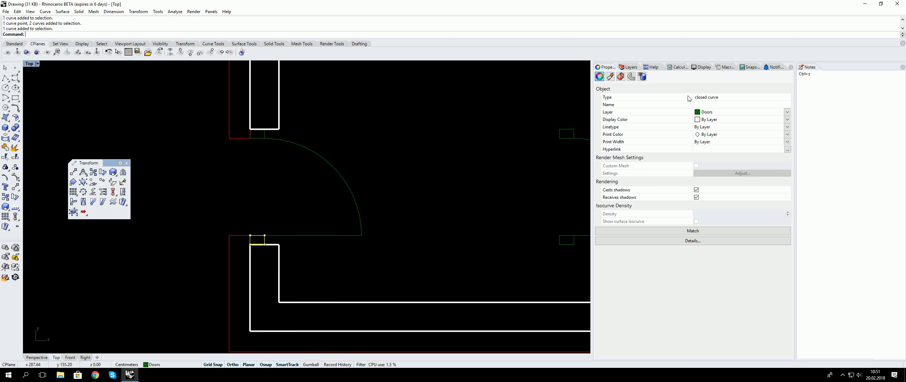
{"action": "left_click", "coordinate": [364, 230]}
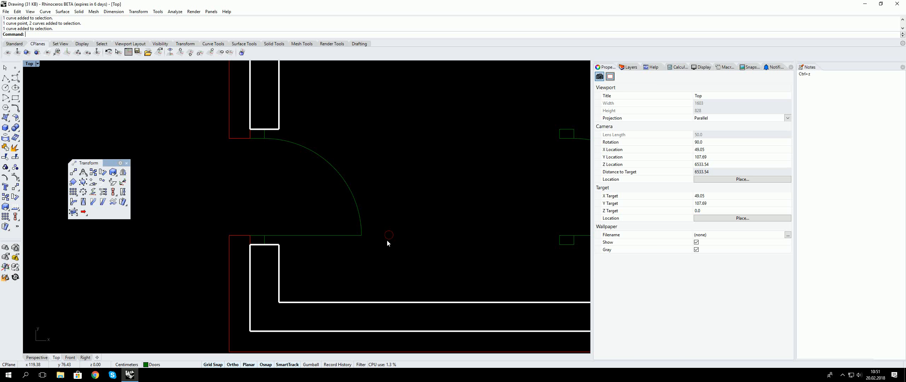
- Group the four curves of the original door in the wall opening
{"action": "left_click_drag", "start_coordinate": [388, 243], "coordinate": [262, 136]}
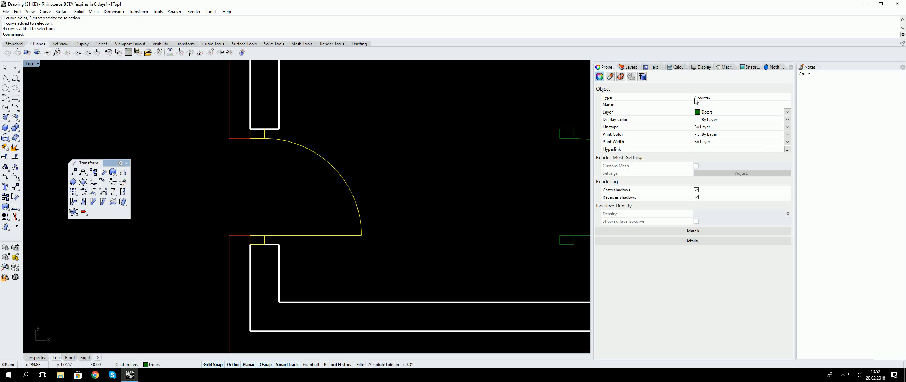
{"action": "right_click_drag", "start_coordinate": [449, 192], "coordinate": [297, 242]}
{"action": "scroll", "coordinate": [297, 242], "scroll_direction": "down", "scroll_amount": 6}
{"action": "key", "text": "ctrl+g"}
{"action": "scroll", "coordinate": [396, 218], "scroll_direction": "up", "scroll_amount": 4}
{"action": "left_click", "coordinate": [437, 229]}
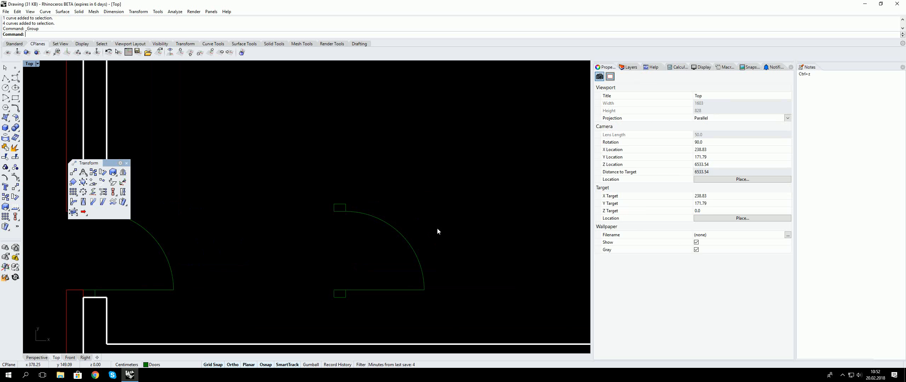
- Move the floating Transform palette off the original door and detach the Scale tools as a separate floating palette
{"action": "right_click_drag", "start_coordinate": [438, 232], "coordinate": [426, 158]}
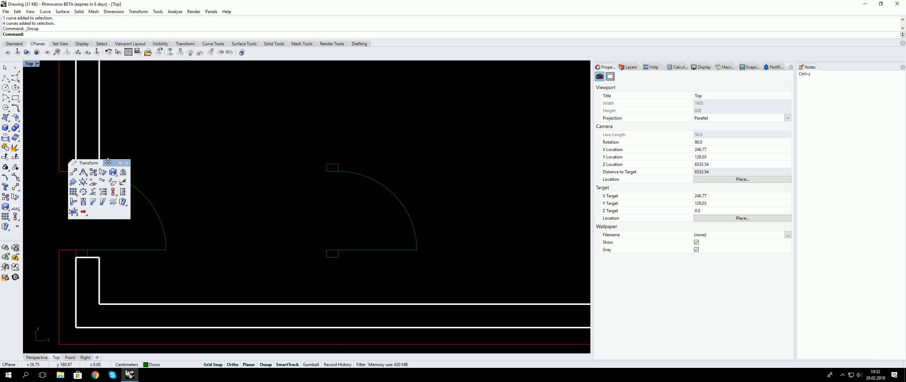
{"action": "left_click_drag", "start_coordinate": [69, 160], "coordinate": [193, 84]}
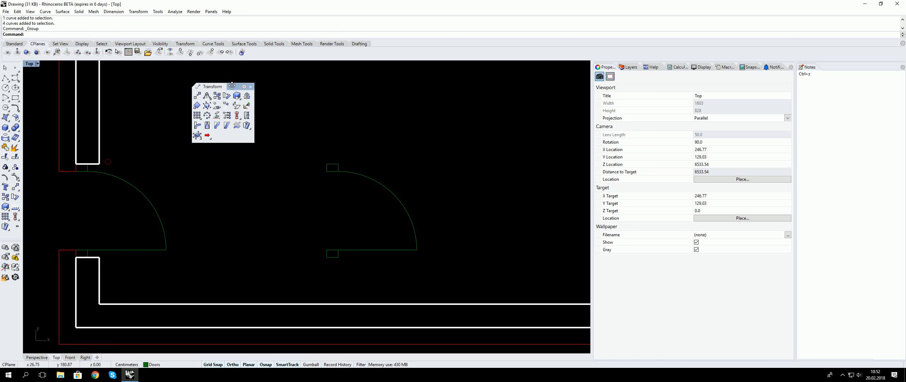
{"action": "left_click", "coordinate": [350, 174]}
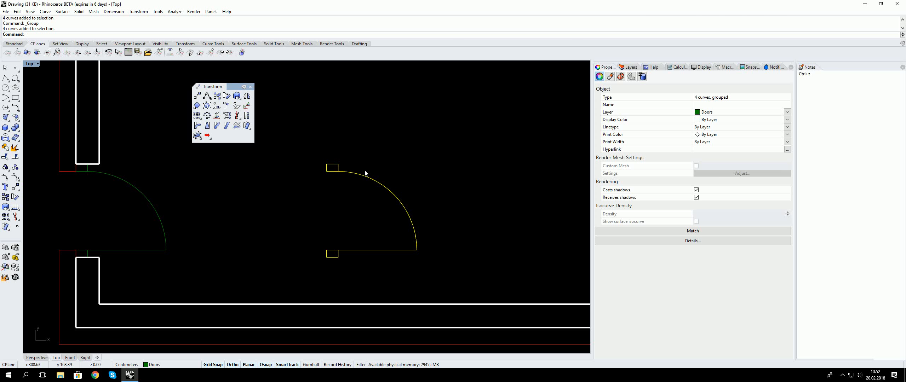
{"action": "left_click", "coordinate": [240, 100]}
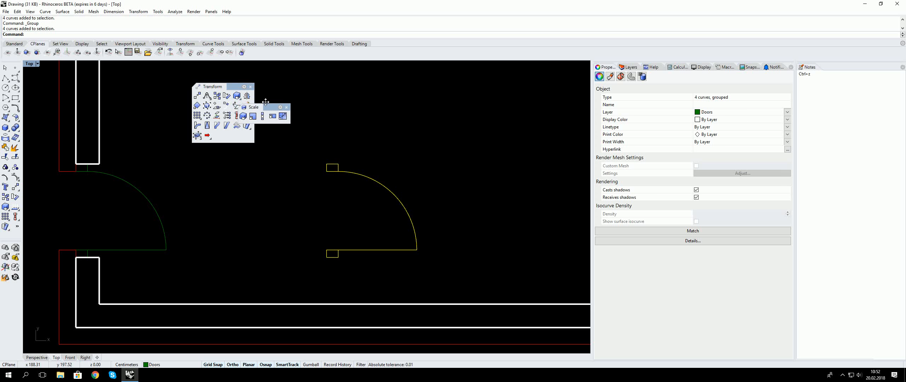
{"action": "left_click_drag", "start_coordinate": [241, 102], "coordinate": [304, 83]}
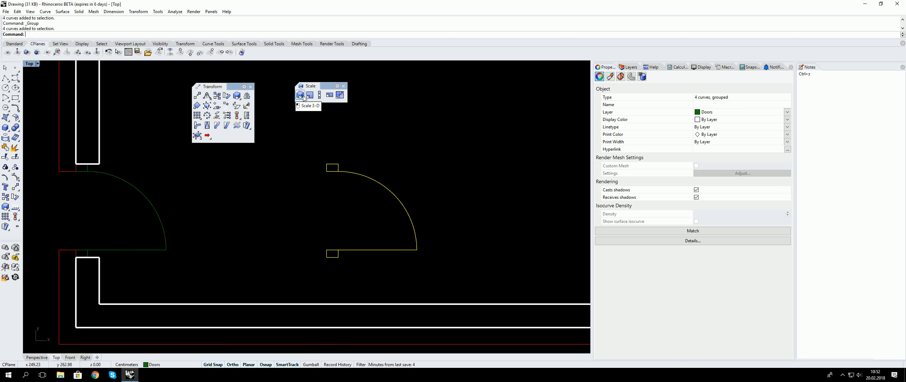
- Look up the Scale variants among the Transform commands and in the command-name suggestions for Scale
{"action": "left_click", "coordinate": [147, 13]}
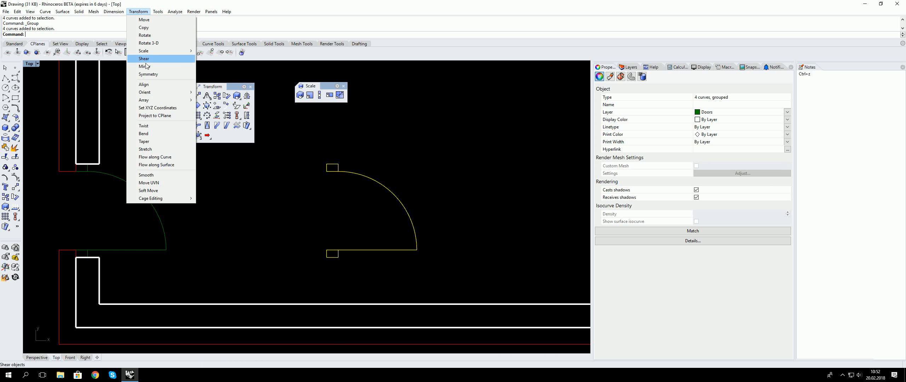
{"action": "mouse_move", "coordinate": [156, 52]}
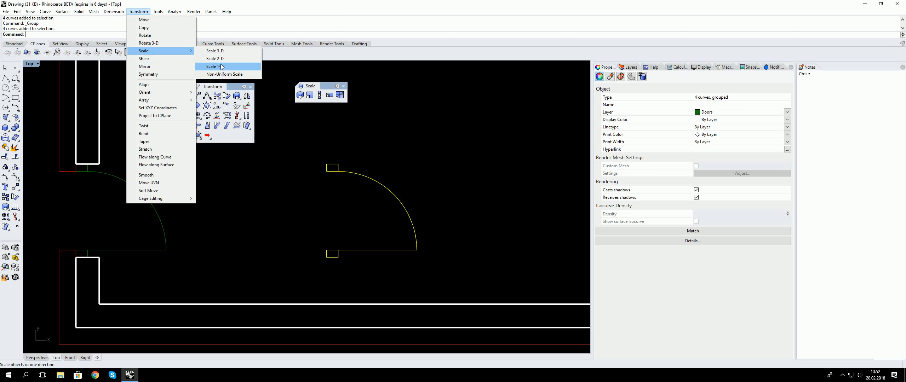
{"action": "left_click", "coordinate": [91, 58]}
{"action": "right_click_drag", "start_coordinate": [144, 128], "coordinate": [213, 142]}
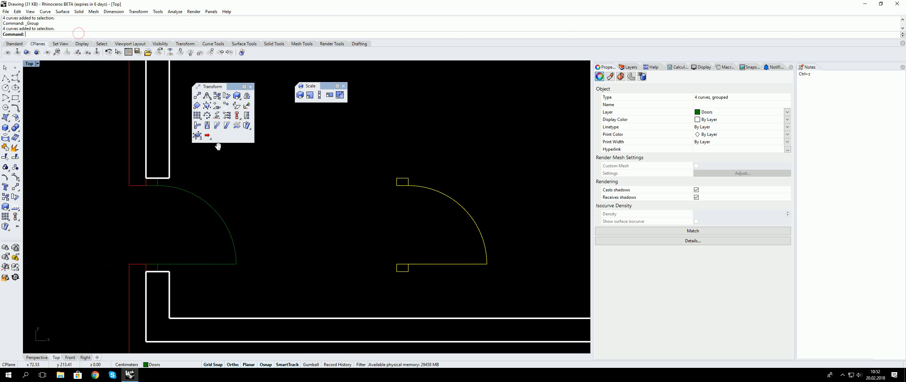
{"action": "left_click", "coordinate": [114, 139]}
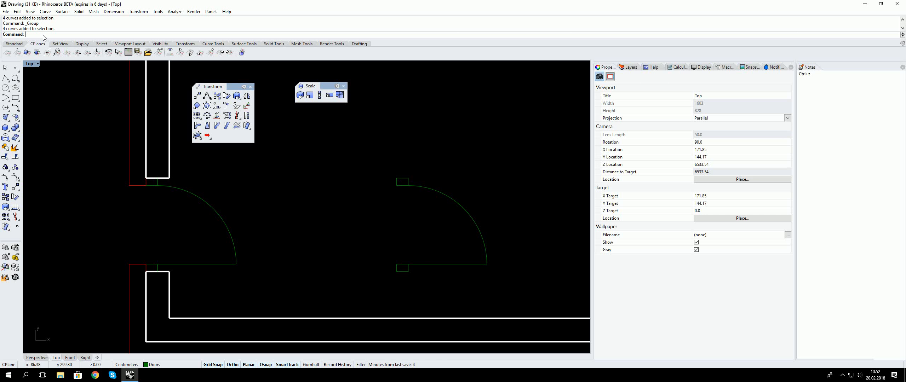
{"action": "type", "text": "Sca"}
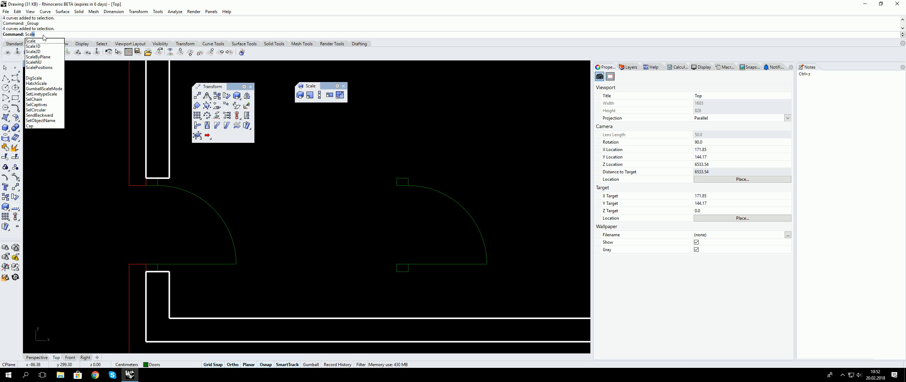
{"action": "key", "text": "Escape"}
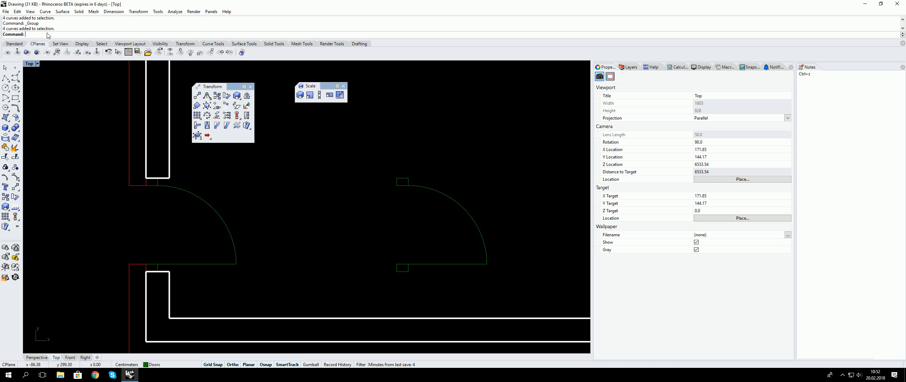
{"action": "left_click", "coordinate": [5, 14]}
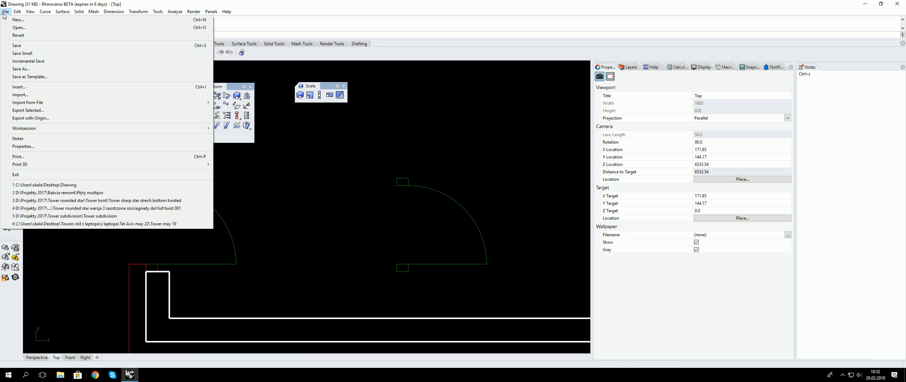
{"action": "mouse_move", "coordinate": [317, 206]}
{"action": "right_mouse_down"}
{"action": "mouse_move", "coordinate": [334, 200]}
{"action": "mouse_move", "coordinate": [321, 209]}
{"action": "right_mouse_up"}
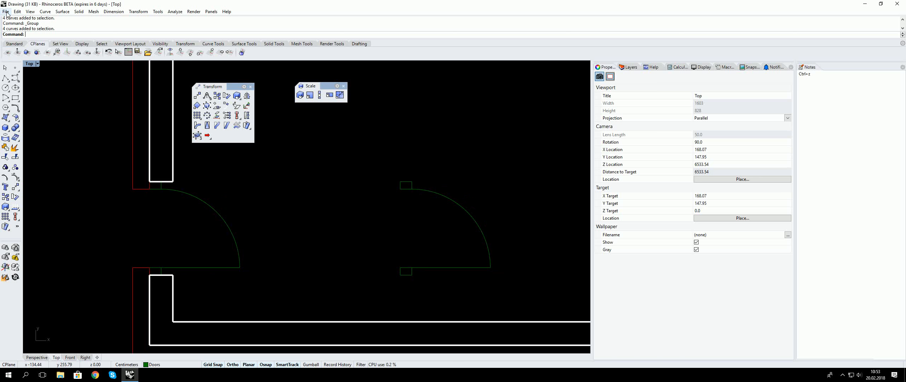
{"action": "left_click", "coordinate": [94, 13]}
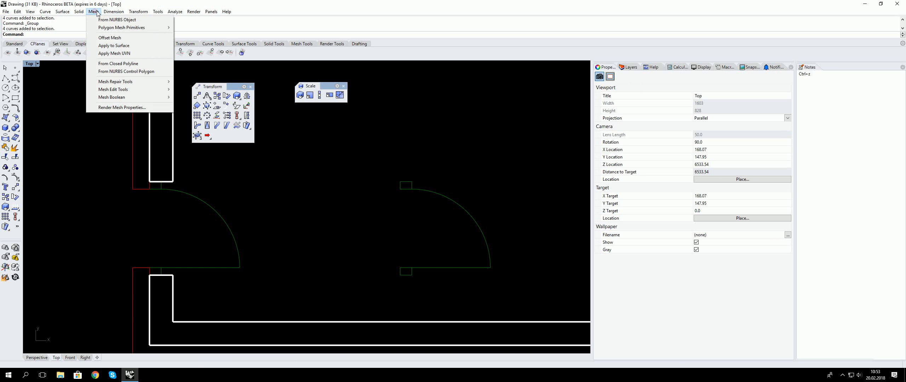
{"action": "left_click", "coordinate": [34, 11]}
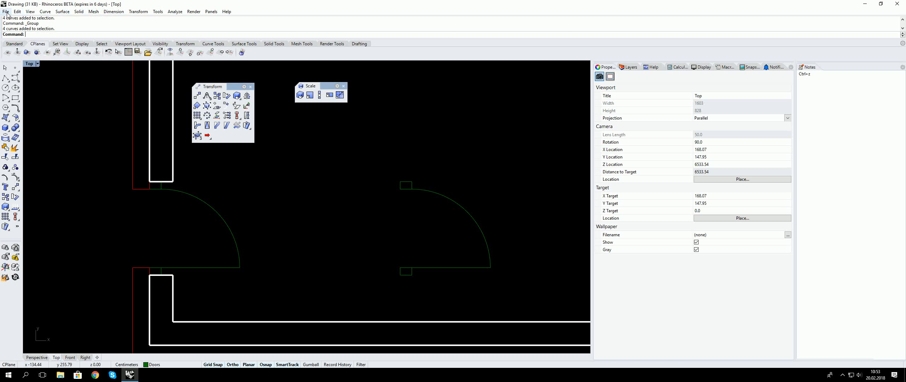
{"action": "left_click", "coordinate": [7, 12]}
{"action": "left_click", "coordinate": [7, 12]}
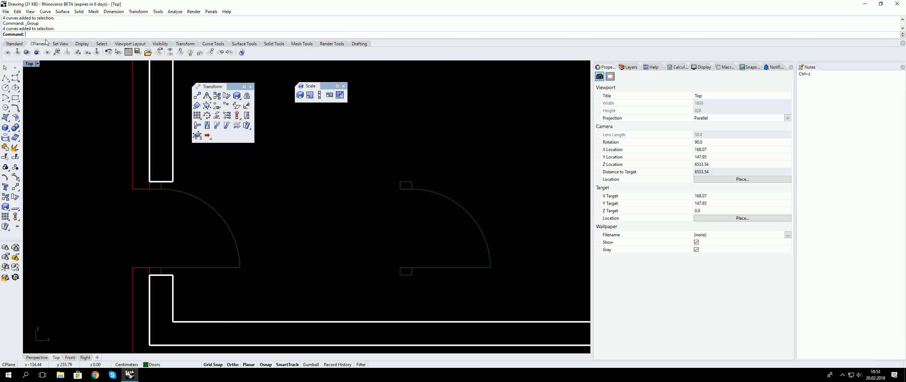
- Move the floating Transform palette clear of the original door, beyond the floating Scale palette
{"action": "right_click_drag", "start_coordinate": [198, 193], "coordinate": [208, 210]}
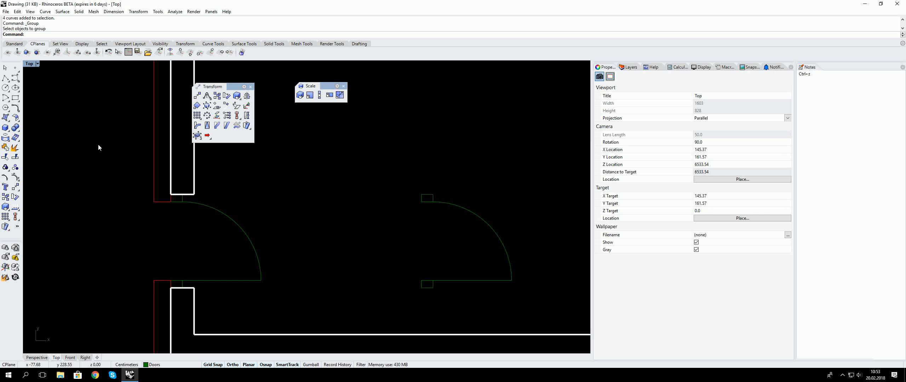
{"action": "left_click_drag", "start_coordinate": [232, 87], "coordinate": [456, 85]}
{"action": "right_click_drag", "start_coordinate": [336, 151], "coordinate": [296, 157]}
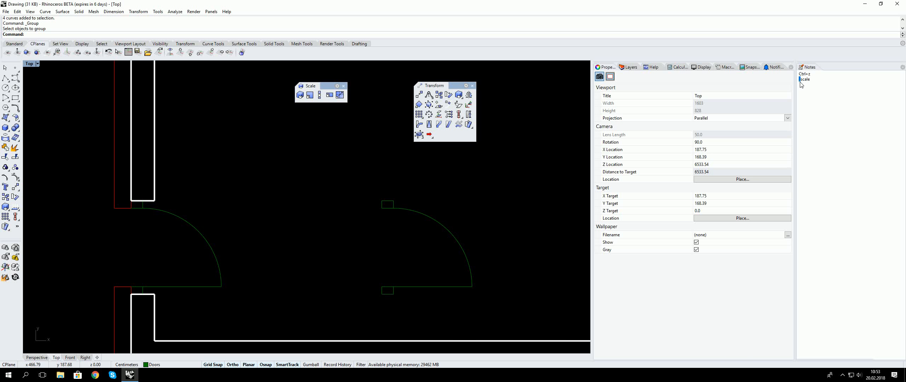
- Add the command name "_scale" as a second line in the notes
{"action": "type", "text": "_"}
{"action": "left_click_drag", "start_coordinate": [814, 80], "coordinate": [803, 83]}
{"action": "left_click", "coordinate": [90, 120]}
{"action": "right_click_drag", "start_coordinate": [78, 96], "coordinate": [116, 102]}
{"action": "key", "text": "Escape"}
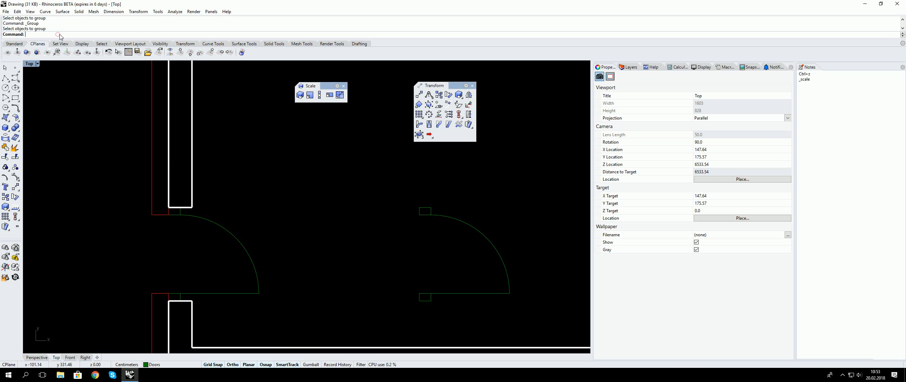
{"action": "left_click", "coordinate": [59, 35]}
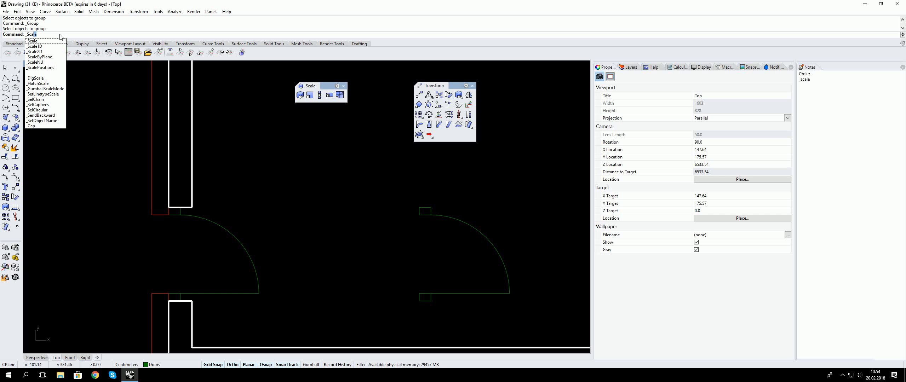
{"action": "key", "text": "Return"}
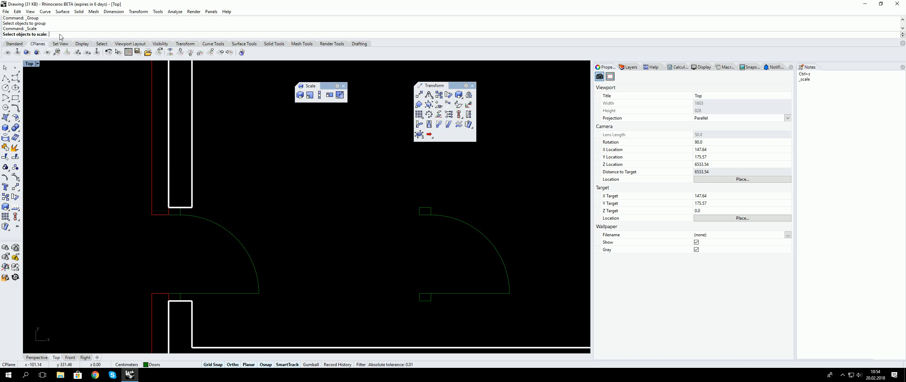
{"action": "key", "text": "Escape"}
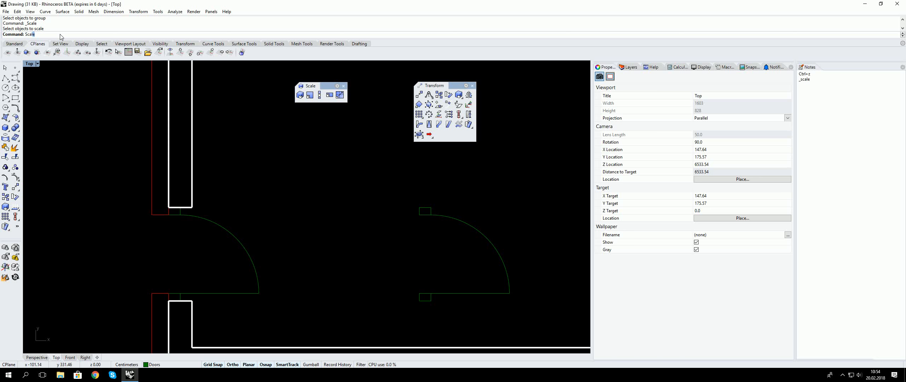
{"action": "type", "text": "scale"}
{"action": "key", "text": "Return"}
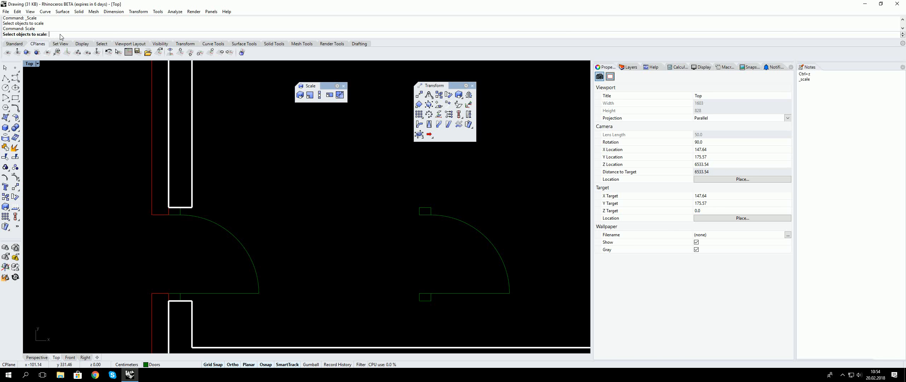
{"action": "left_click", "coordinate": [469, 224]}
{"action": "right_click_drag", "start_coordinate": [468, 224], "coordinate": [274, 179]}
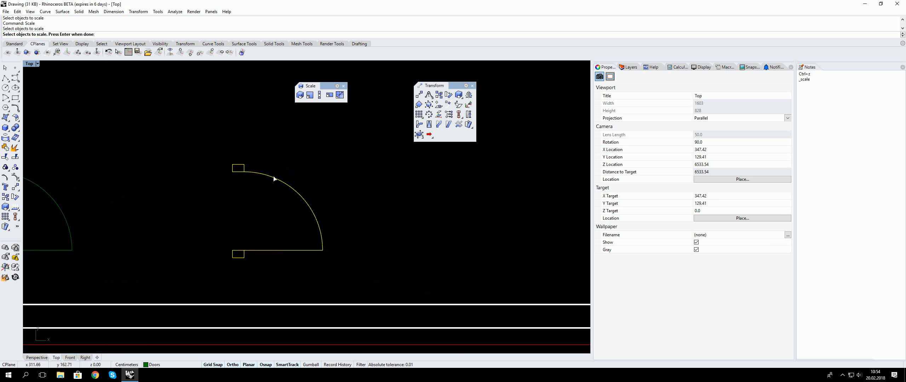
{"action": "key", "text": "Escape"}
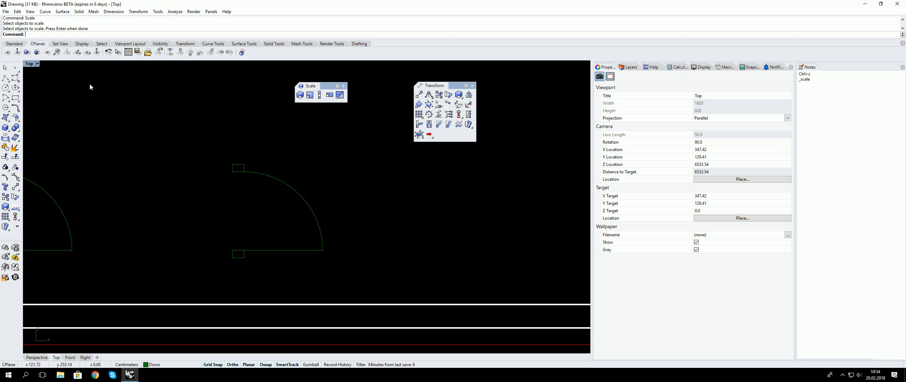
{"action": "type", "text": "Scale"}
{"action": "key", "text": "Return"}
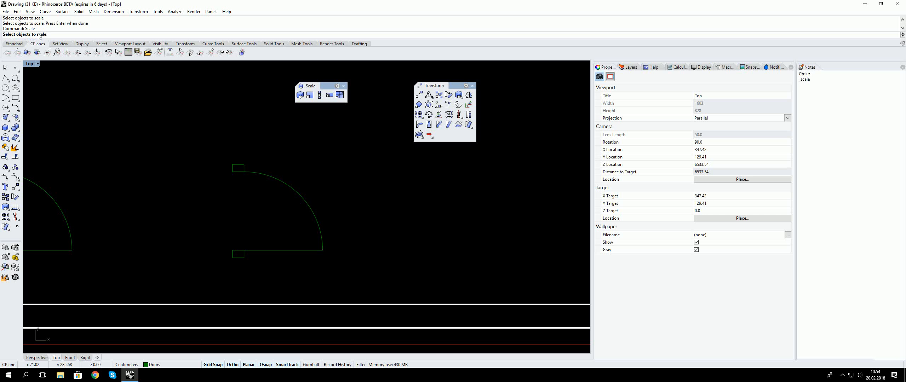
{"action": "left_click", "coordinate": [261, 177]}
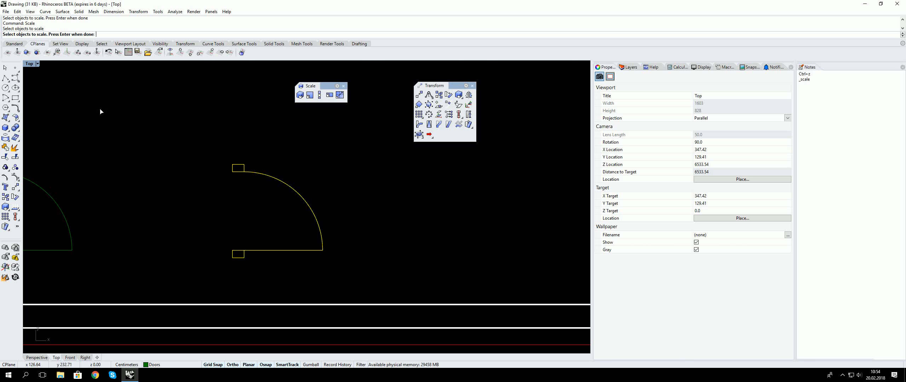
{"action": "key", "text": "Return"}
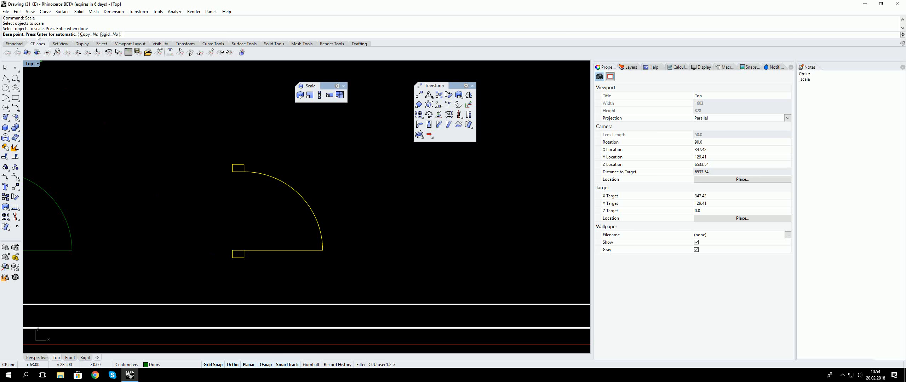
{"action": "key", "text": "Escape"}
- Scale the copied door from its lower frame's outer bottom corner, using the upper frame's outer top corner as reference, to 80 cm
{"action": "key", "text": "Return"}
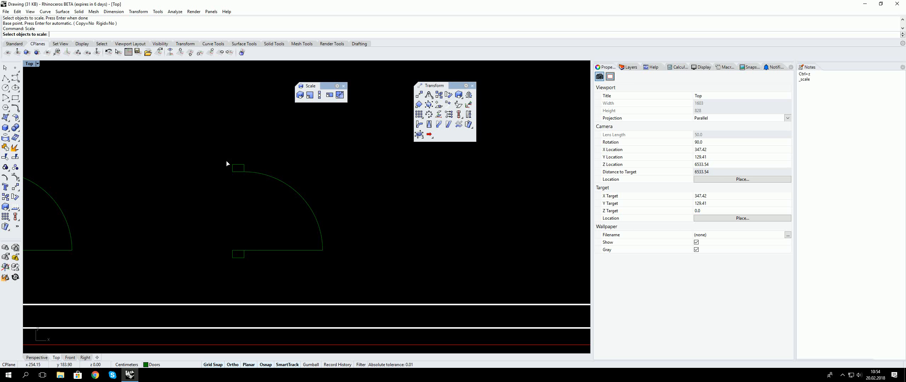
{"action": "left_click", "coordinate": [263, 177]}
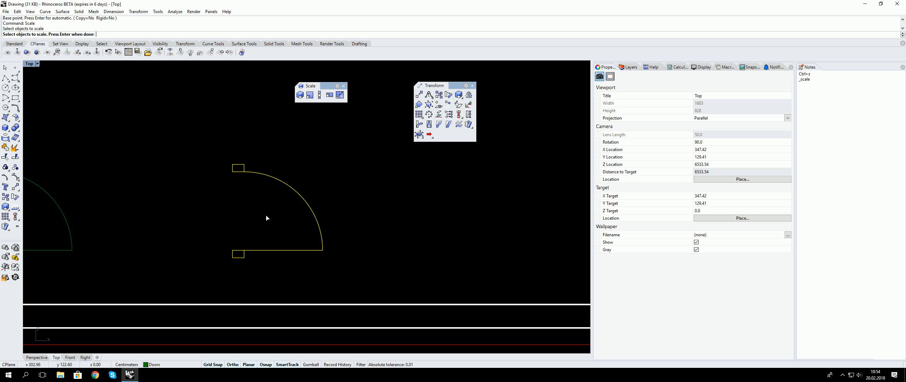
{"action": "key", "text": "Return"}
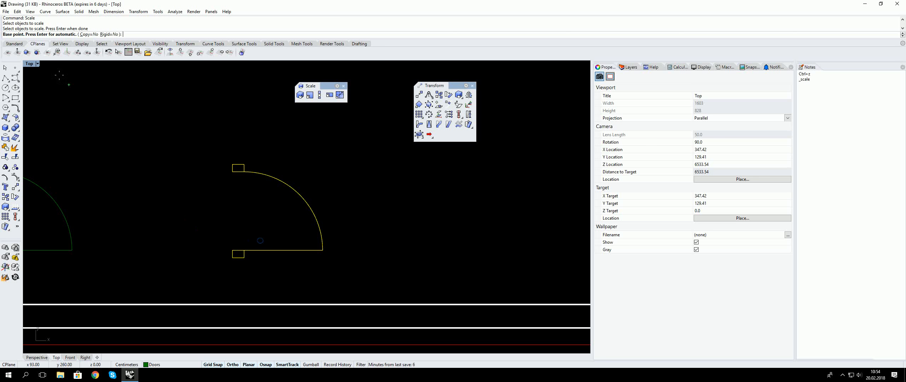
{"action": "left_click", "coordinate": [233, 257]}
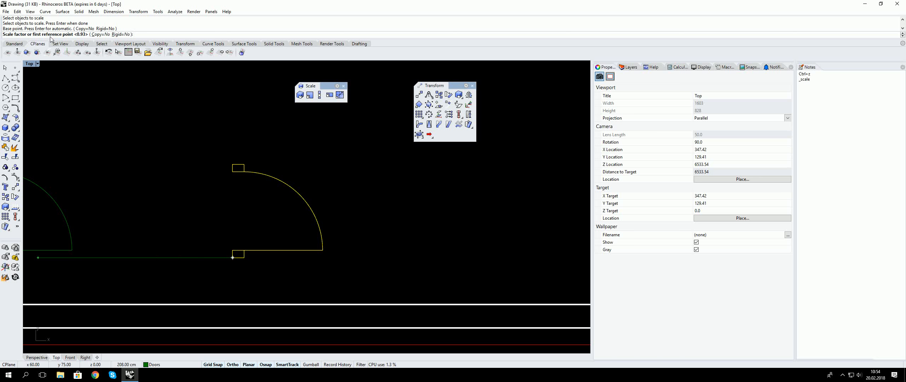
{"action": "left_click", "coordinate": [232, 164]}
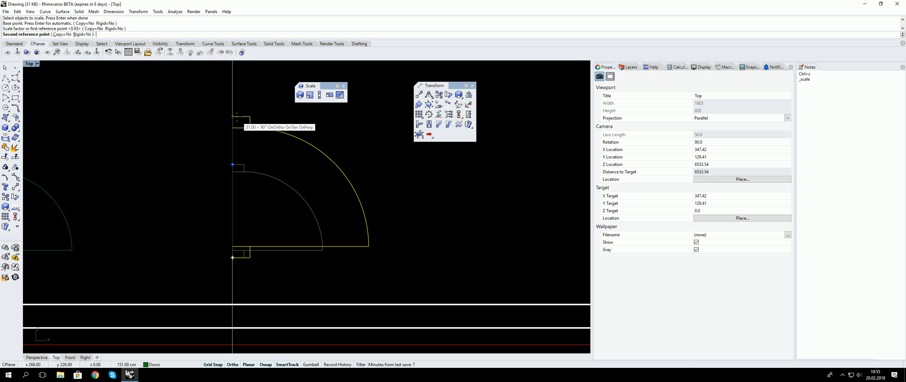
{"action": "type", "text": "80"}
{"action": "key", "text": "Return"}
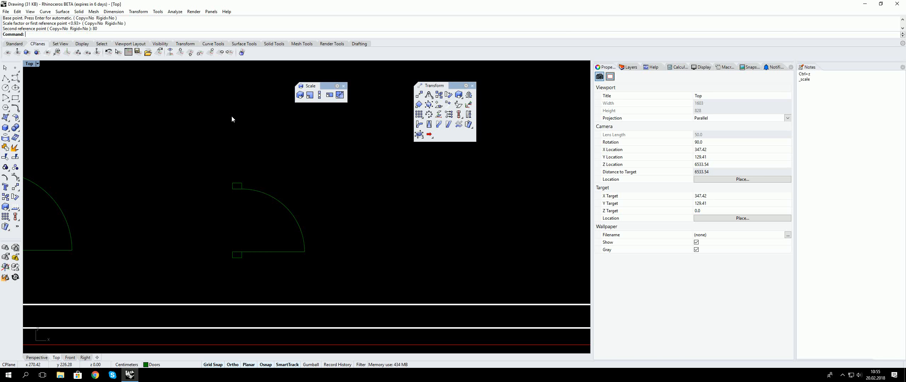
{"action": "right_click_drag", "start_coordinate": [233, 202], "coordinate": [413, 219]}
{"action": "scroll", "coordinate": [413, 219], "scroll_direction": "down", "scroll_amount": 6}
{"action": "right_click", "coordinate": [408, 218]}
{"action": "left_click", "coordinate": [452, 242]}
{"action": "scroll", "coordinate": [403, 234], "scroll_direction": "up", "scroll_amount": 4}
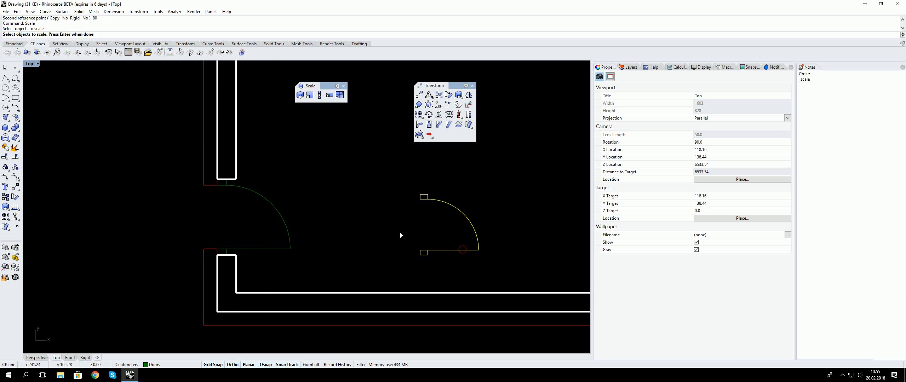
{"action": "key", "text": "Escape"}
- Move the scaled door copy freehand into the upper left area of the room
{"action": "right_click_drag", "start_coordinate": [341, 230], "coordinate": [297, 276]}
{"action": "scroll", "coordinate": [296, 235], "scroll_direction": "down", "scroll_amount": 10}
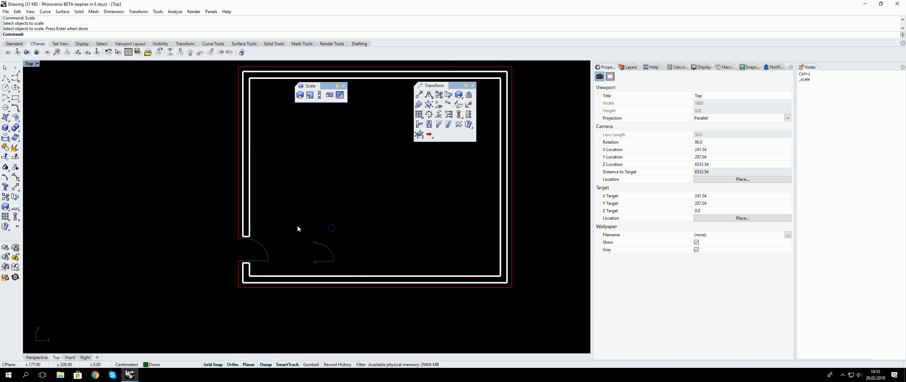
{"action": "right_click_drag", "start_coordinate": [311, 223], "coordinate": [295, 242]}
{"action": "key", "text": "Escape"}
{"action": "left_click_drag", "start_coordinate": [304, 259], "coordinate": [287, 150]}
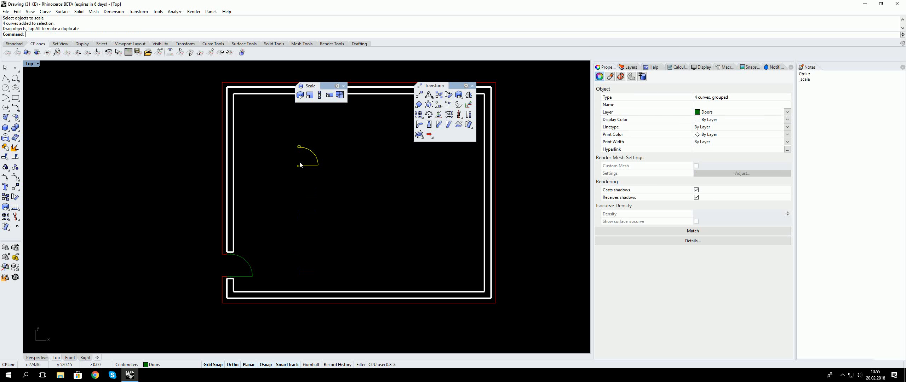
{"action": "scroll", "coordinate": [289, 168], "scroll_direction": "up", "scroll_amount": 6}
{"action": "right_click", "coordinate": [351, 192]}
{"action": "right_click_drag", "start_coordinate": [286, 167], "coordinate": [393, 217]}
{"action": "key", "text": "Escape"}
{"action": "right_click", "coordinate": [394, 216]}
{"action": "key", "text": "Escape"}
{"action": "key", "text": "Escape"}
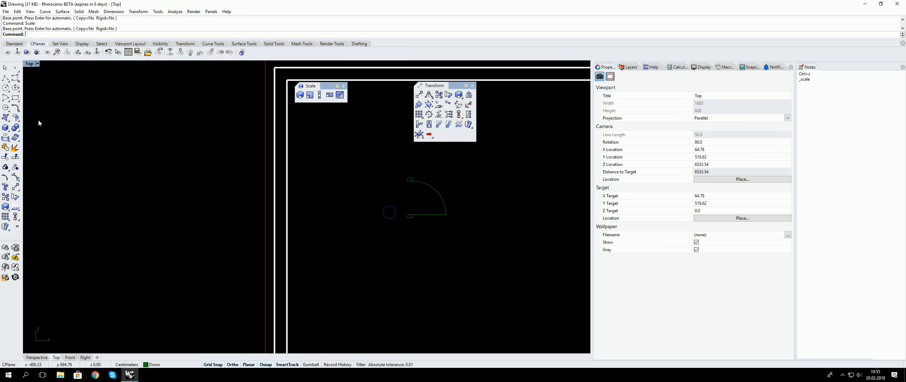
{"action": "left_click", "coordinate": [421, 97]}
{"action": "left_click", "coordinate": [423, 209]}
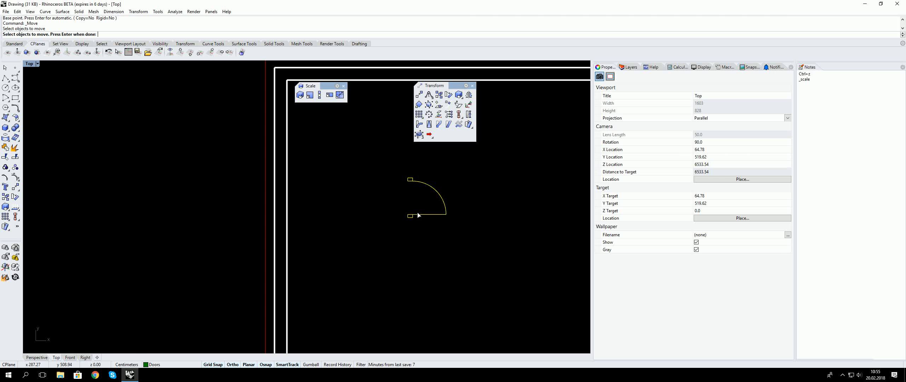
{"action": "key", "text": "Escape"}
- Move the scaled door by its lower frame's outer bottom corner horizontally onto the outer line of the left wall
{"action": "left_click", "coordinate": [420, 95]}
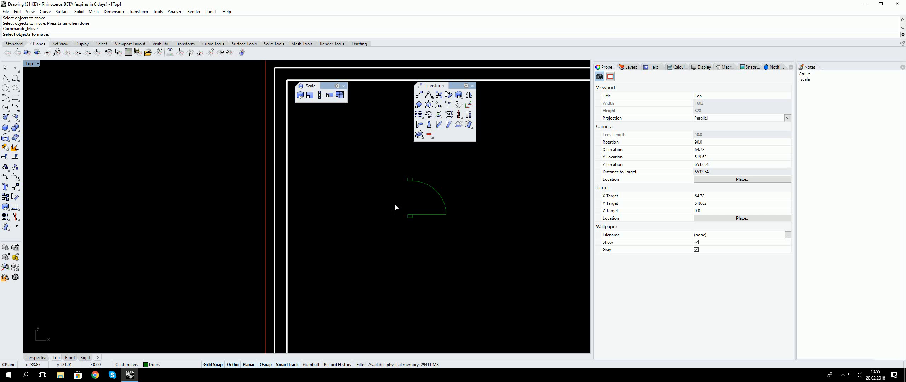
{"action": "left_click", "coordinate": [409, 216]}
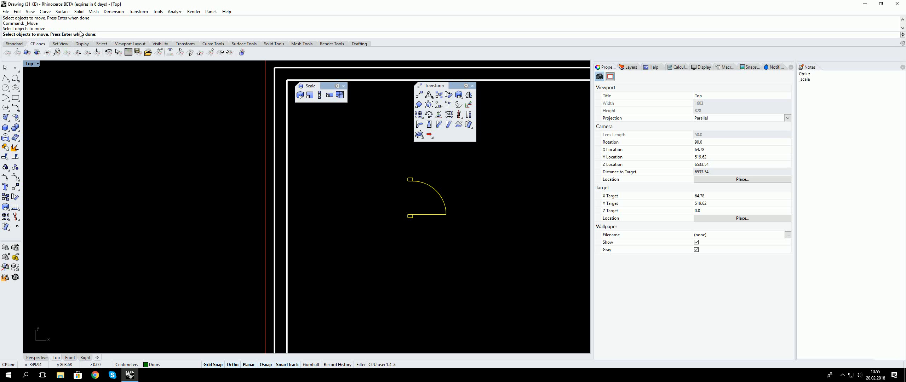
{"action": "key", "text": "Return"}
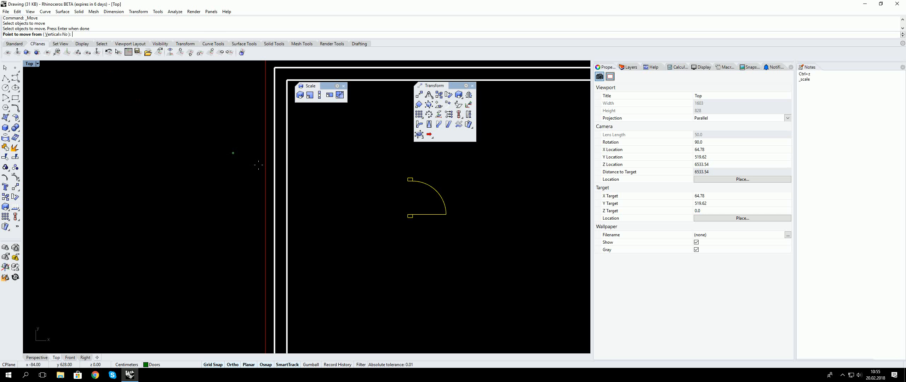
{"action": "left_click", "coordinate": [408, 217]}
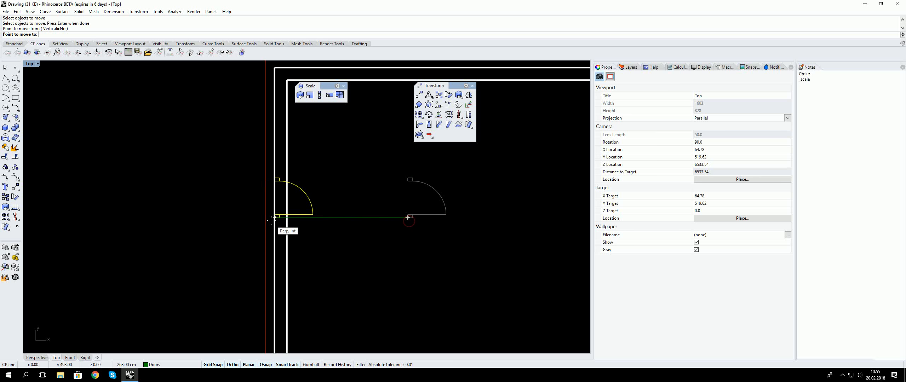
{"action": "left_click", "coordinate": [275, 218]}
- Draw a horizontal polyline from the upper frame's top corner on the outer wall line across the wall and past the door swing
{"action": "right_click_drag", "start_coordinate": [198, 146], "coordinate": [277, 195]}
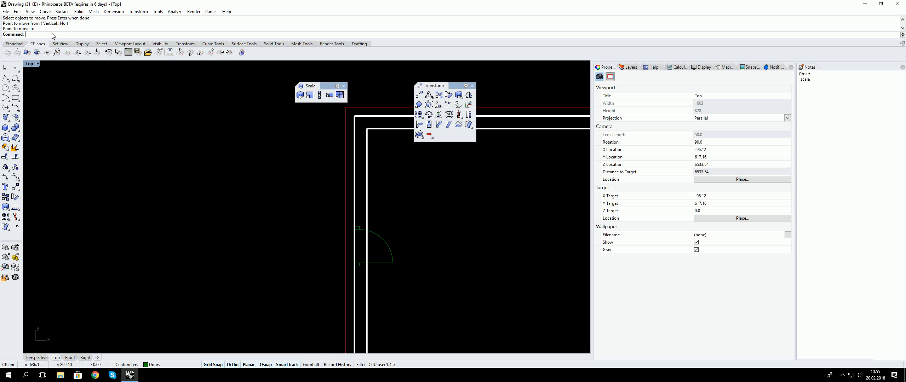
{"action": "scroll", "coordinate": [382, 229], "scroll_direction": "up", "scroll_amount": 6}
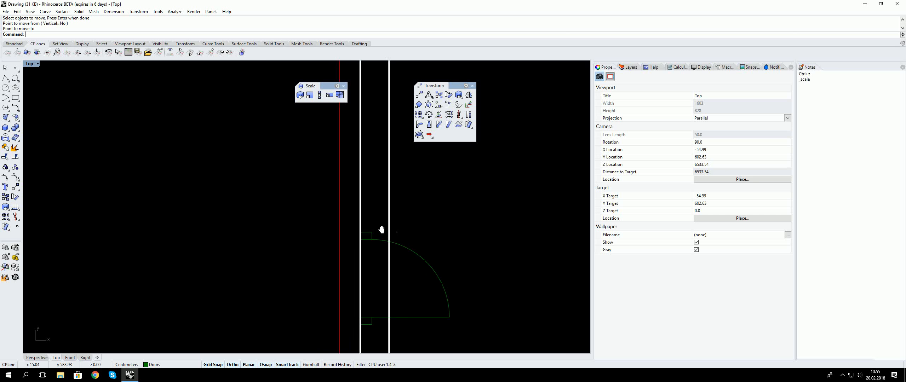
{"action": "left_click", "coordinate": [6, 80]}
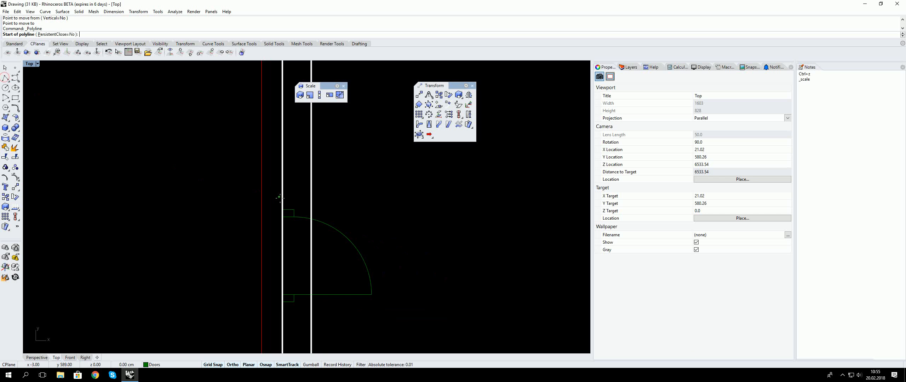
{"action": "left_click", "coordinate": [282, 209]}
{"action": "left_click", "coordinate": [434, 244]}
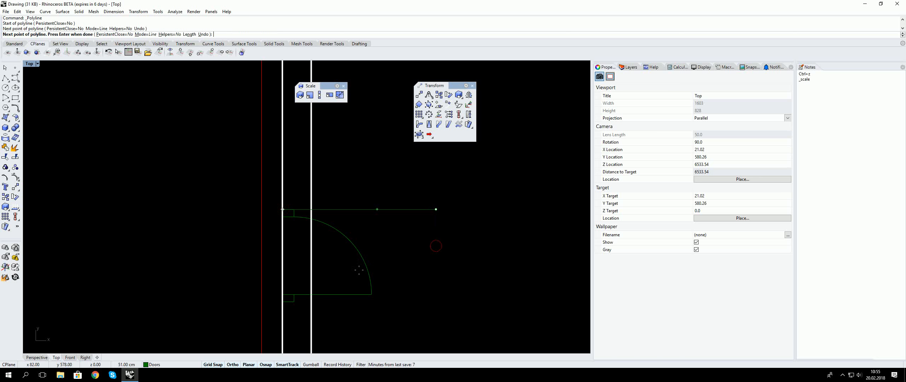
{"action": "key", "text": "Return"}
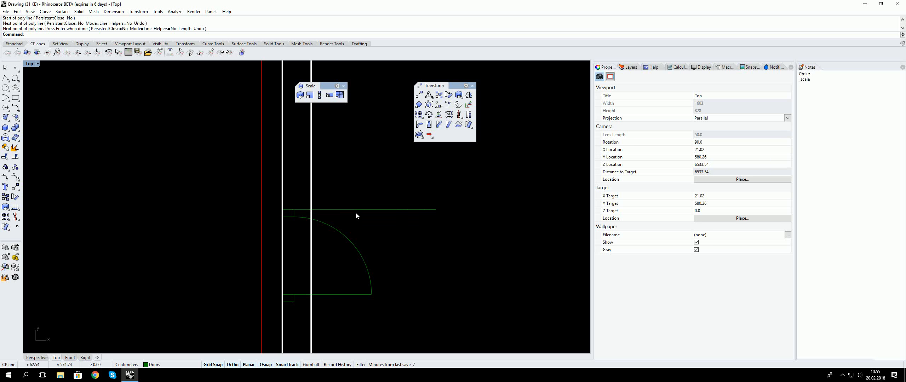
- Shift the horizontal line at the upper door frame sideways so it crosses the wall and the thin red outer line
{"action": "left_click", "coordinate": [377, 213]}
{"action": "left_click_drag", "start_coordinate": [384, 212], "coordinate": [295, 212]}
{"action": "left_click", "coordinate": [310, 236]}
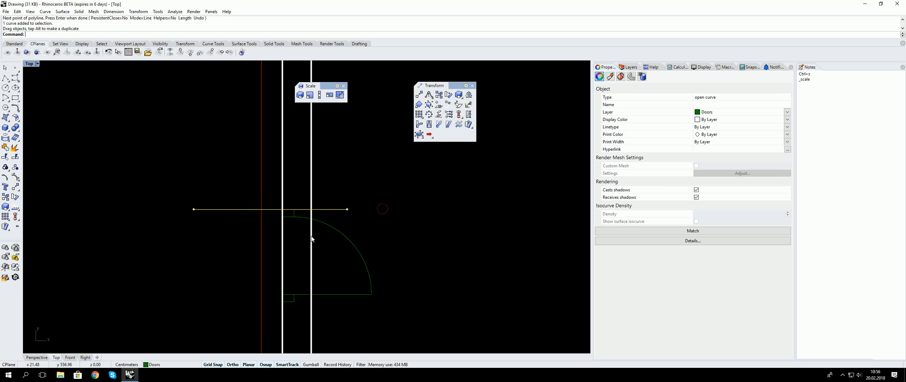
- Move the horizontal line from the upper frame's outer corner down to the lower frame's outer corner on the outer wall line
{"action": "right_click_drag", "start_coordinate": [309, 237], "coordinate": [323, 157]}
{"action": "type", "text": "C"}
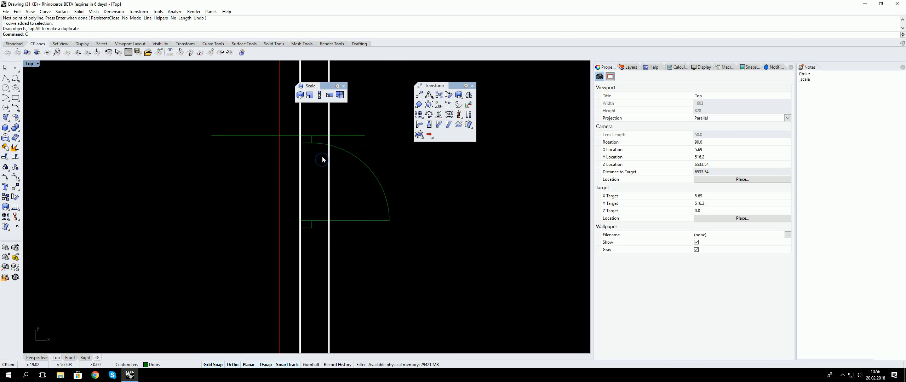
{"action": "type", "text": "opy"}
{"action": "key", "text": "Return"}
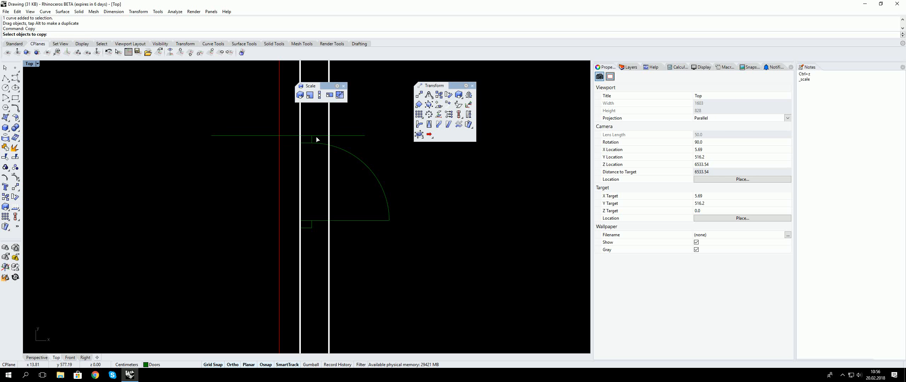
{"action": "left_click", "coordinate": [316, 136]}
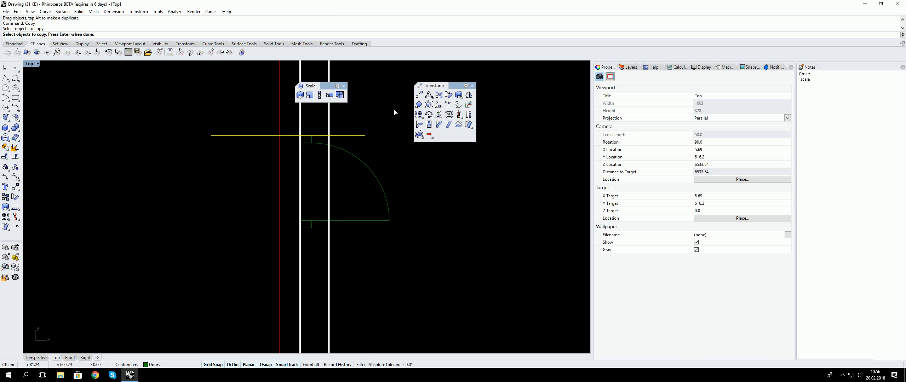
{"action": "left_click", "coordinate": [419, 95]}
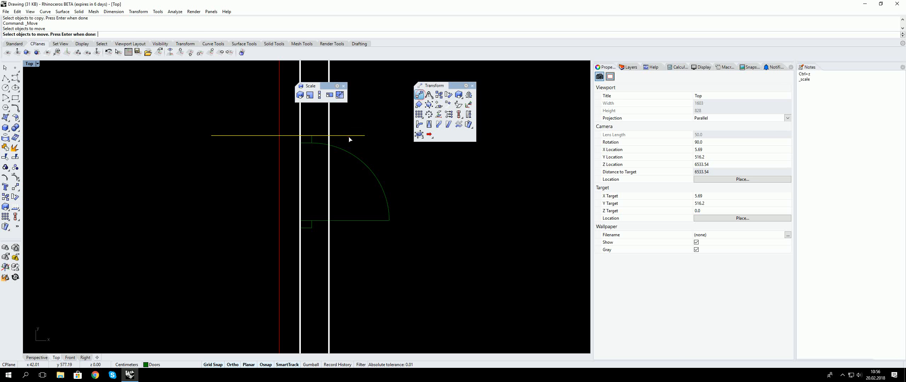
{"action": "key", "text": "Return"}
{"action": "left_click", "coordinate": [301, 136]}
{"action": "left_click", "coordinate": [300, 228]}
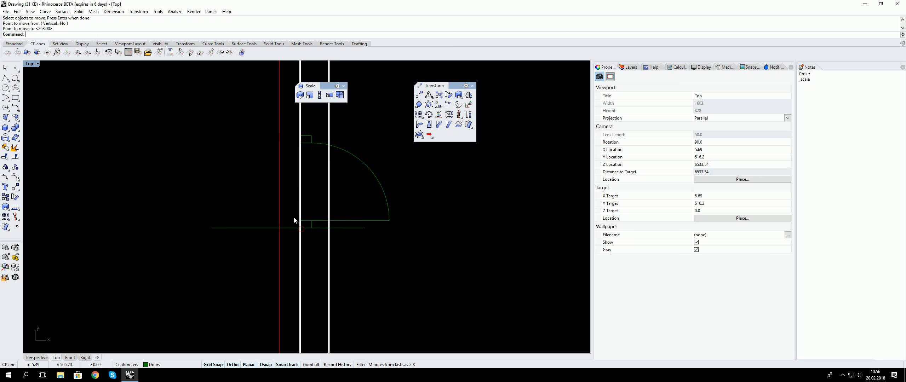
- Try to move the horizontal line from the lower frame's outer corner back up to the upper frame's outer corner
{"action": "key", "text": "Return"}
{"action": "left_click", "coordinate": [289, 228]}
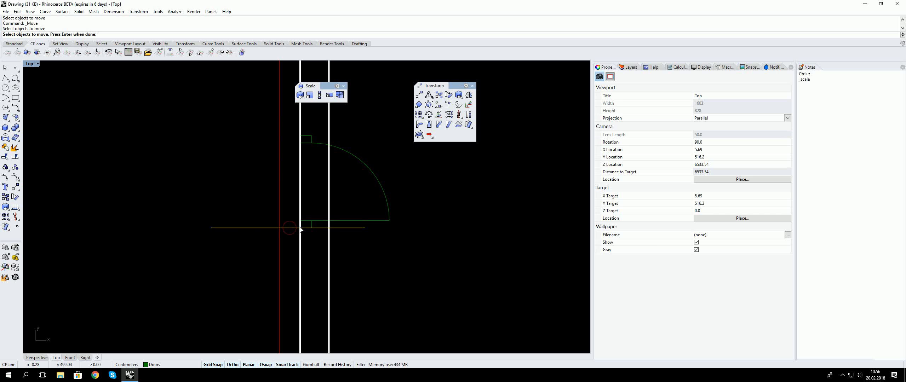
{"action": "key", "text": "Return"}
{"action": "left_click", "coordinate": [301, 228]}
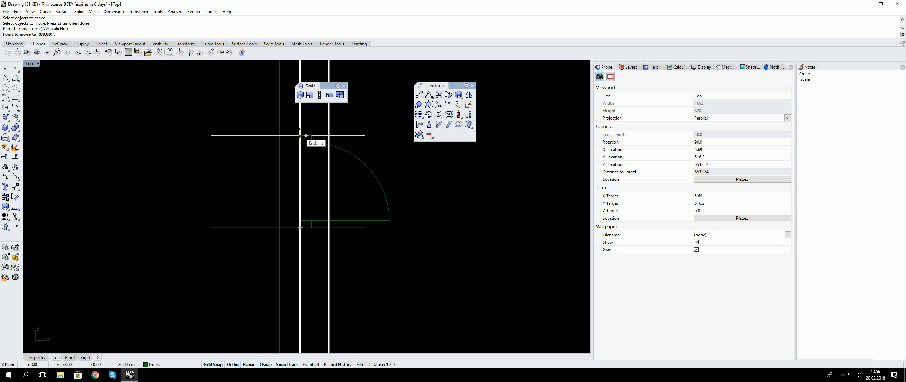
{"action": "left_click", "coordinate": [300, 134]}
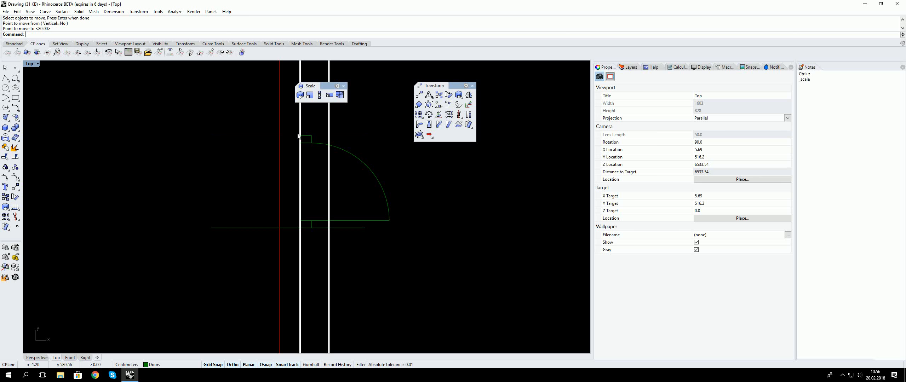
{"action": "right_click_drag", "start_coordinate": [269, 188], "coordinate": [259, 216]}
{"action": "right_click", "coordinate": [259, 215]}
{"action": "key", "text": "Escape"}
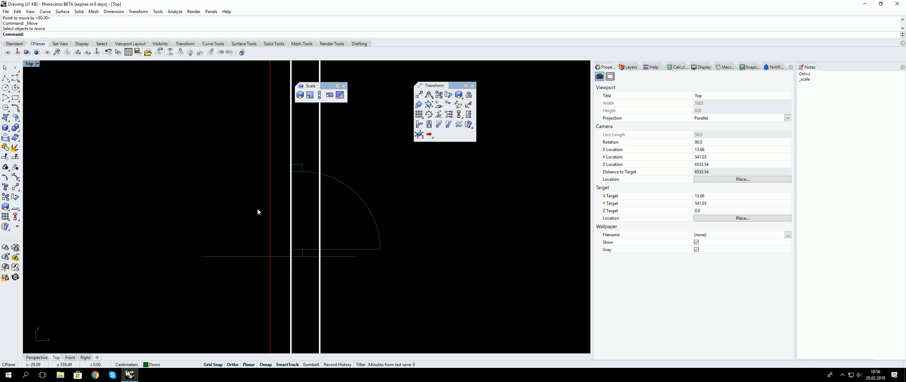
- Shorten the horizontal line by pulling its exterior endpoint closer to the thin red outer line
{"action": "left_click", "coordinate": [233, 256]}
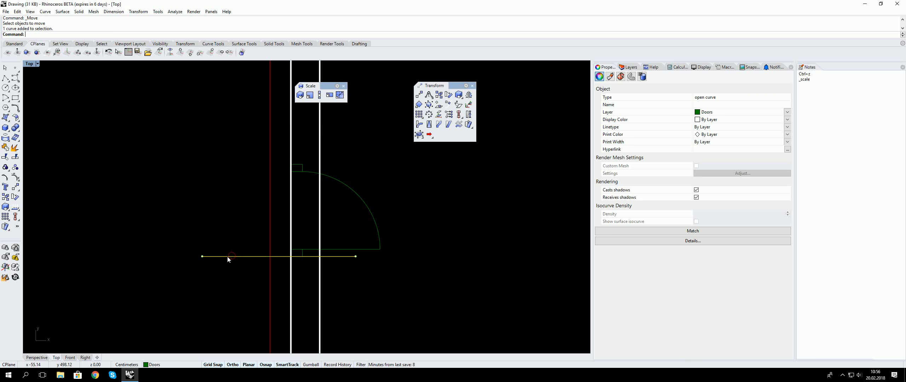
{"action": "left_click_drag", "start_coordinate": [190, 241], "coordinate": [237, 272]}
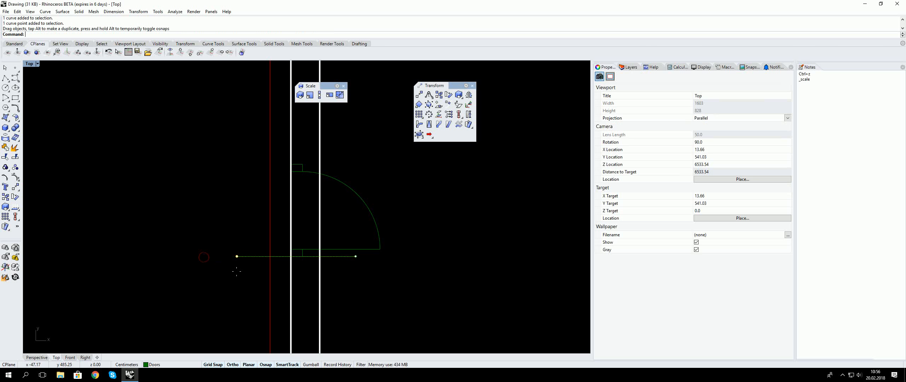
{"action": "left_click", "coordinate": [259, 257]}
{"action": "left_click", "coordinate": [254, 205]}
{"action": "right_click_drag", "start_coordinate": [261, 191], "coordinate": [271, 187]}
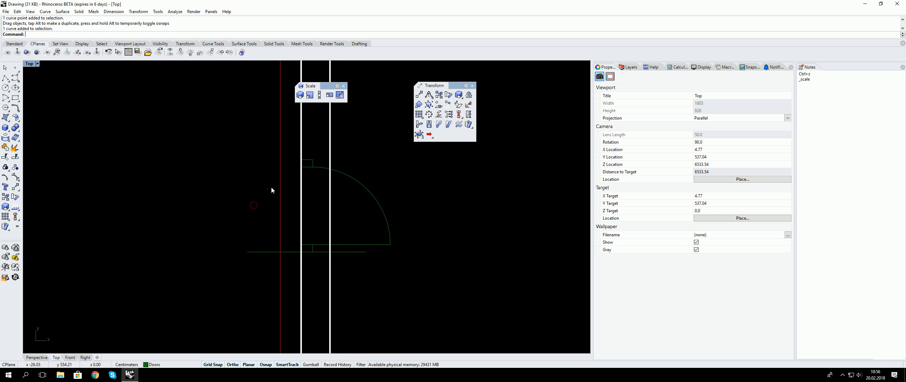
{"action": "right_click", "coordinate": [267, 188]}
{"action": "right_click", "coordinate": [271, 187]}
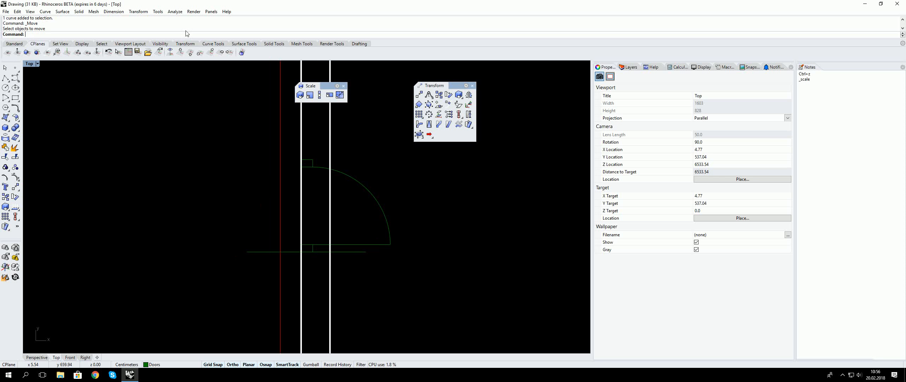
- Copy the shortened line from the lower frame's outer corner to the upper frame's outer corner
{"action": "left_click", "coordinate": [145, 12]}
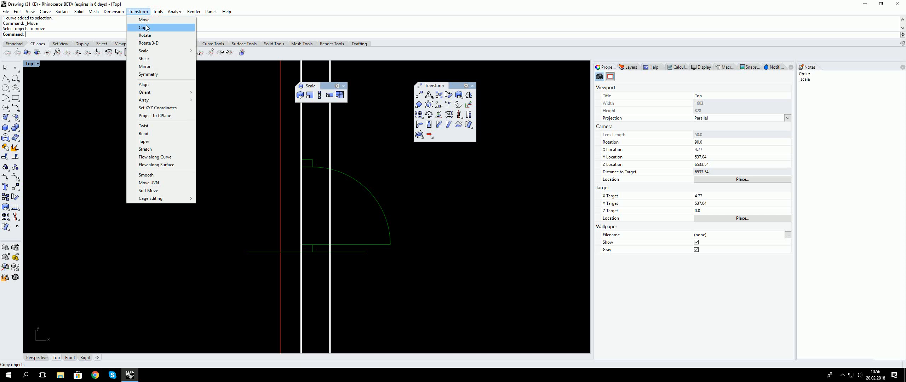
{"action": "left_click", "coordinate": [144, 28]}
{"action": "left_click", "coordinate": [271, 252]}
{"action": "right_click", "coordinate": [271, 254]}
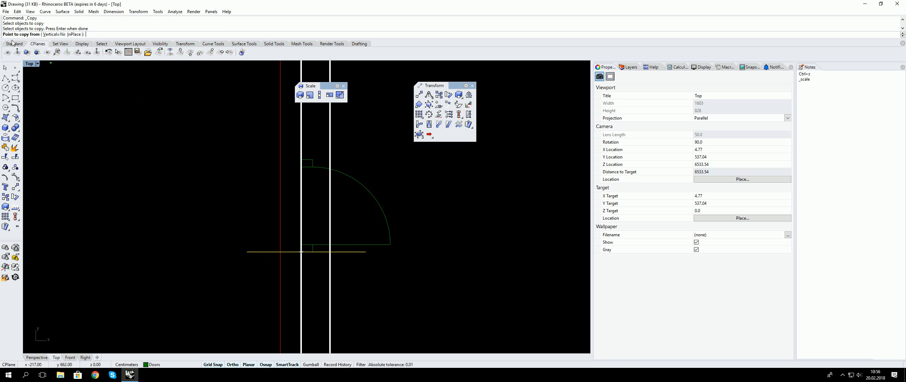
{"action": "left_click", "coordinate": [300, 253]}
{"action": "left_click", "coordinate": [301, 160]}
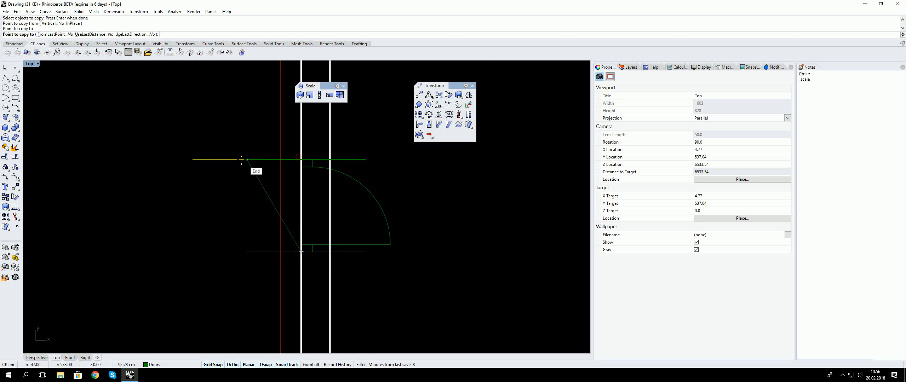
{"action": "right_click_drag", "start_coordinate": [393, 205], "coordinate": [393, 181]}
{"action": "right_click", "coordinate": [386, 191]}
{"action": "right_click_drag", "start_coordinate": [350, 220], "coordinate": [370, 263]}
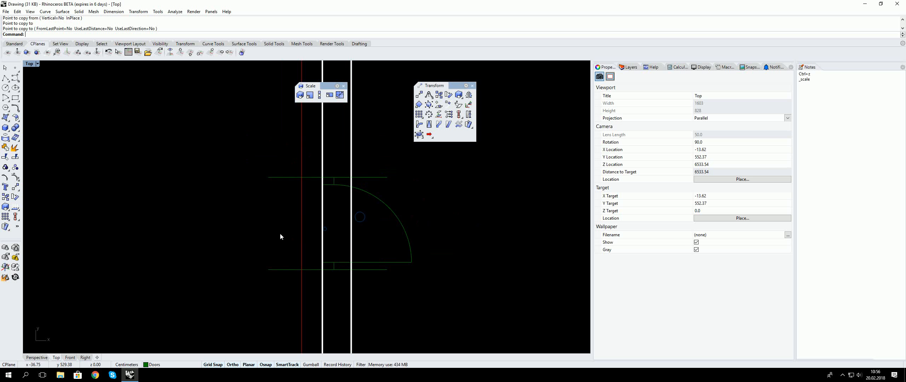
- Trim away the two thick wall lines and the thin red line between the two horizontal lines to open the doorway
{"action": "left_click", "coordinate": [5, 158]}
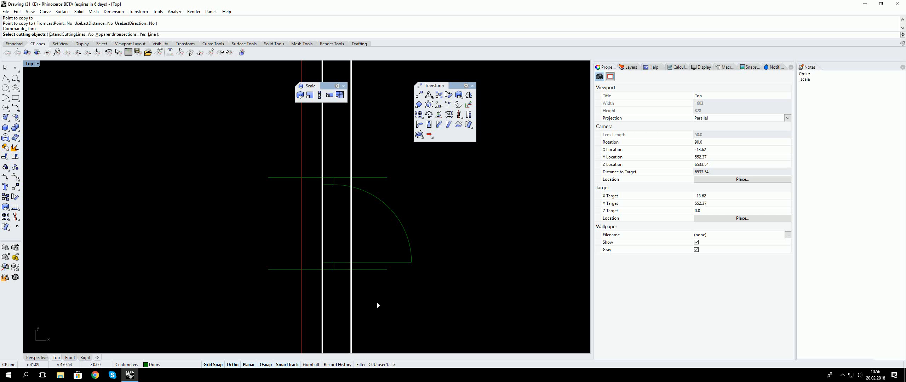
{"action": "left_click_drag", "start_coordinate": [295, 298], "coordinate": [266, 187]}
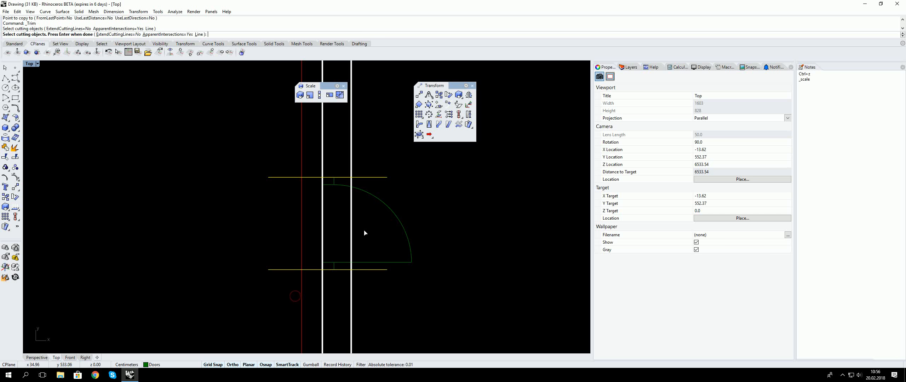
{"action": "left_click_drag", "start_coordinate": [368, 236], "coordinate": [262, 222]}
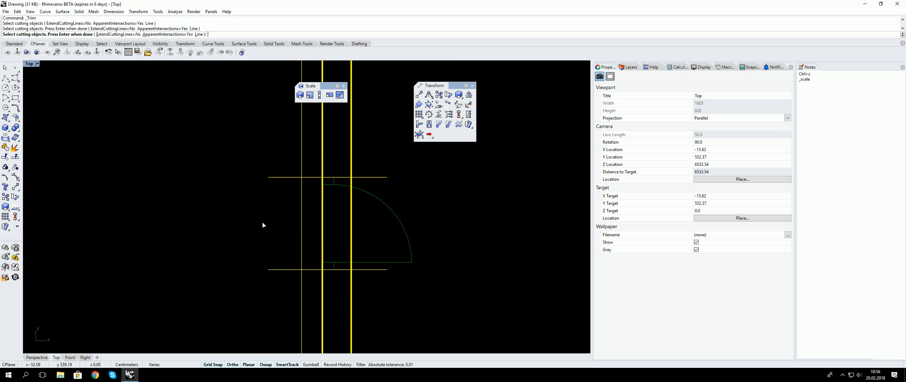
{"action": "key", "text": "Return"}
{"action": "key", "text": "Return"}
- Trim the overhanging ends of both horizontal jamb lines back to the red outer line and the inner wall line
{"action": "key", "text": "Return"}
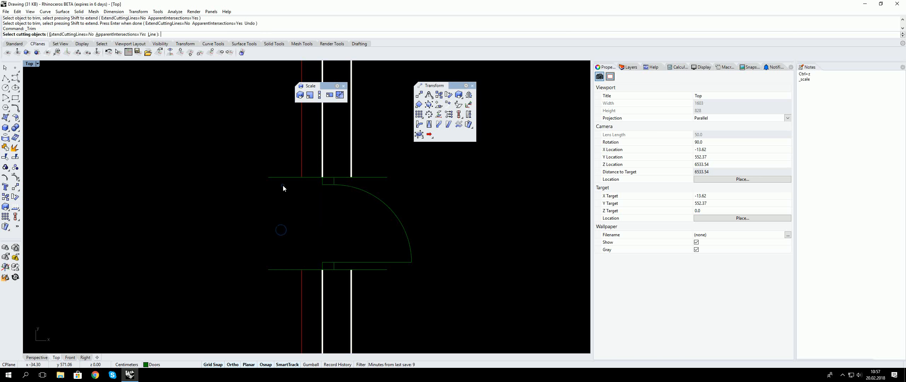
{"action": "left_click", "coordinate": [351, 170]}
{"action": "left_click", "coordinate": [302, 164]}
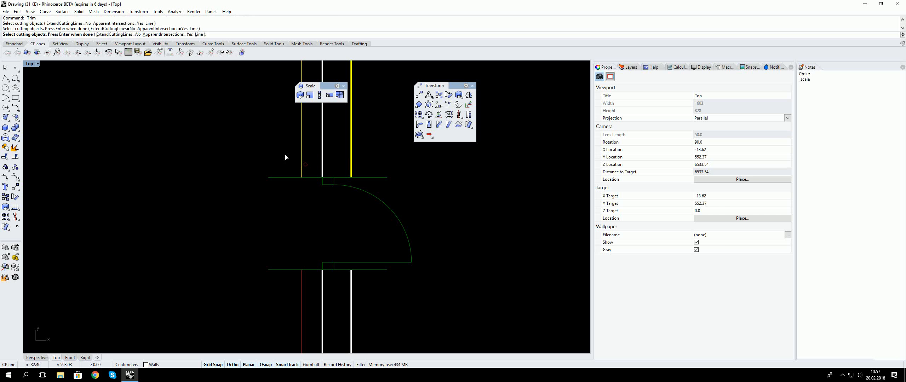
{"action": "left_click", "coordinate": [351, 297]}
{"action": "left_click", "coordinate": [302, 294]}
{"action": "key", "text": "Return"}
{"action": "left_click_drag", "start_coordinate": [283, 282], "coordinate": [275, 165]}
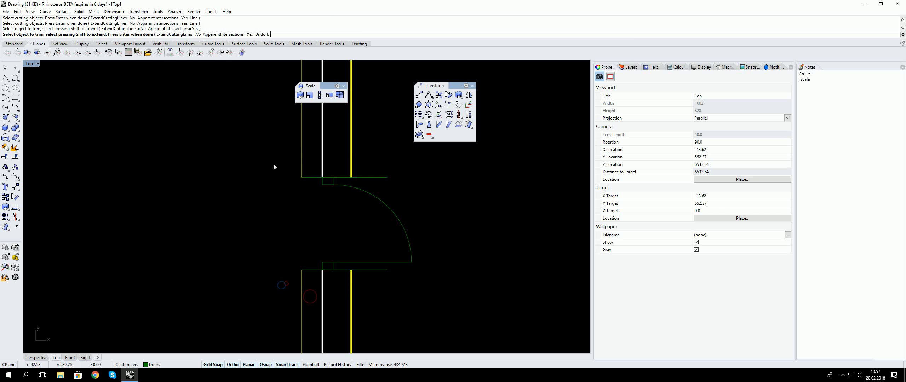
{"action": "left_click_drag", "start_coordinate": [405, 168], "coordinate": [381, 187]}
{"action": "left_click_drag", "start_coordinate": [401, 281], "coordinate": [382, 268]}
{"action": "right_click", "coordinate": [383, 267]}
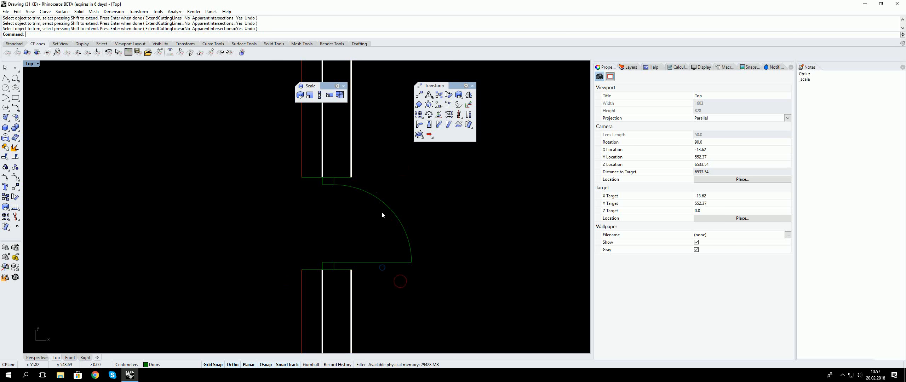
{"action": "right_click", "coordinate": [381, 212]}
{"action": "right_click_drag", "start_coordinate": [382, 211], "coordinate": [423, 224]}
{"action": "right_click", "coordinate": [424, 224]}
{"action": "right_click_drag", "start_coordinate": [299, 254], "coordinate": [277, 217]}
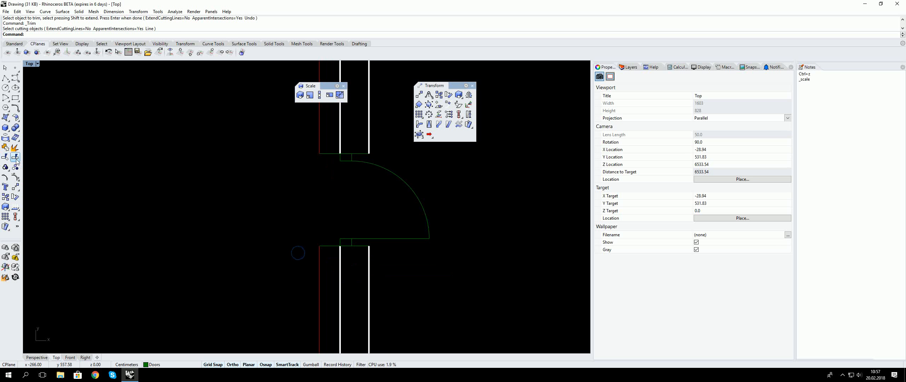
- Split both jamb lines where they meet the thick outer wall line, using its upper and lower parts as cutting objects
{"action": "left_click", "coordinate": [15, 157]}
{"action": "scroll", "coordinate": [294, 249], "scroll_direction": "up", "scroll_amount": 3}
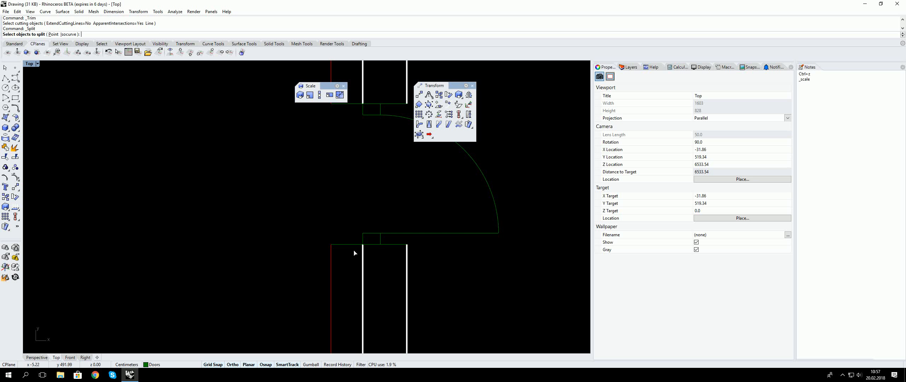
{"action": "right_click_drag", "start_coordinate": [354, 253], "coordinate": [337, 291]}
{"action": "left_click_drag", "start_coordinate": [339, 318], "coordinate": [335, 141]}
{"action": "right_click", "coordinate": [344, 311]}
{"action": "left_click", "coordinate": [349, 311]}
{"action": "left_click", "coordinate": [348, 152]}
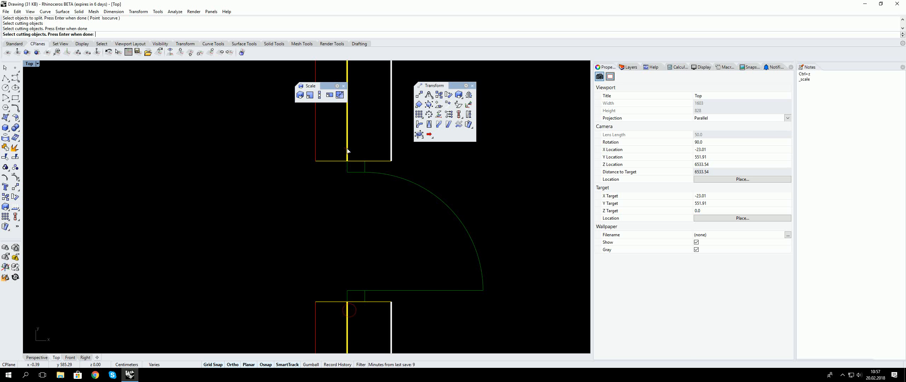
{"action": "right_click", "coordinate": [350, 152]}
{"action": "right_click_drag", "start_coordinate": [379, 154], "coordinate": [333, 147]}
{"action": "right_click", "coordinate": [341, 147]}
{"action": "right_click", "coordinate": [314, 139]}
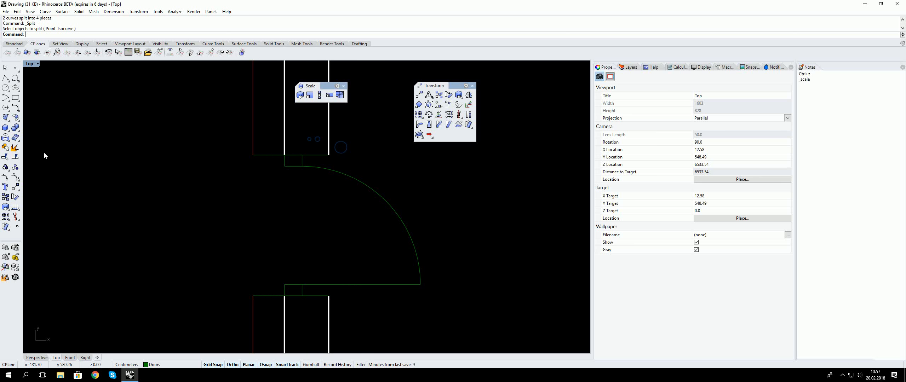
- Join the inner wall line above the doorway with its jamb segment, declining to bridge the gap to the lower wall line
{"action": "left_click", "coordinate": [5, 149]}
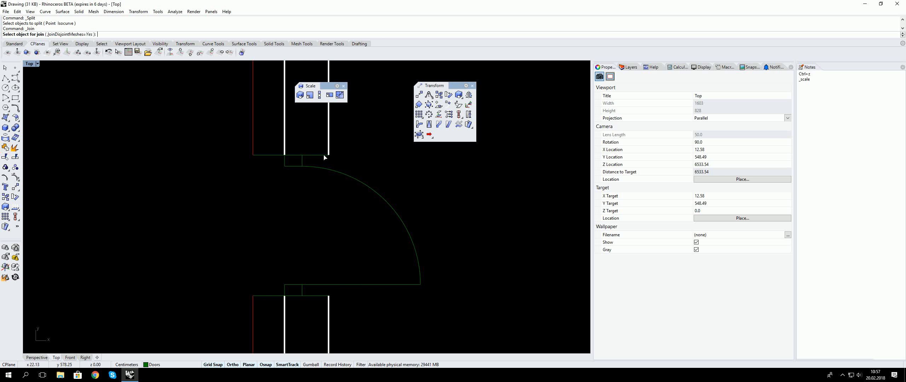
{"action": "left_click", "coordinate": [328, 153]}
{"action": "left_click", "coordinate": [329, 308]}
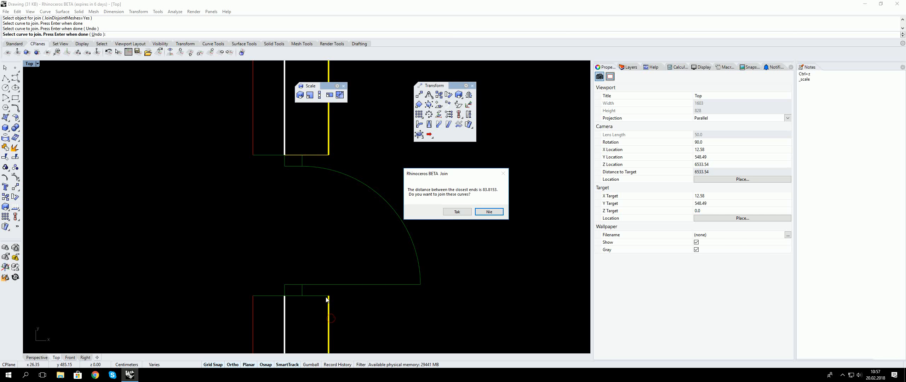
{"action": "left_click", "coordinate": [489, 212]}
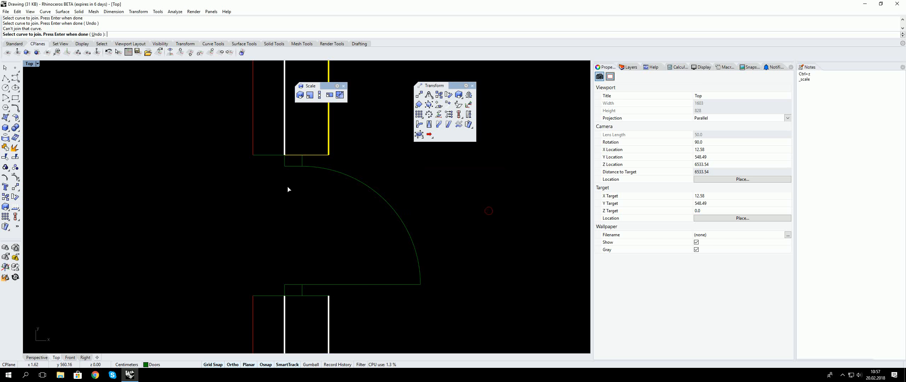
{"action": "key", "text": "Return"}
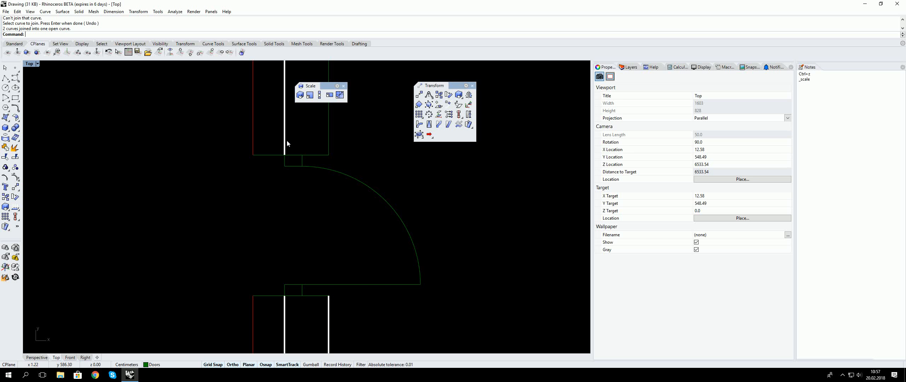
- Join the thick outer wall line above the doorway with the jamb curve to close the upper wall end
{"action": "left_click", "coordinate": [287, 140]}
{"action": "left_click", "coordinate": [313, 156]}
{"action": "key", "text": "Escape"}
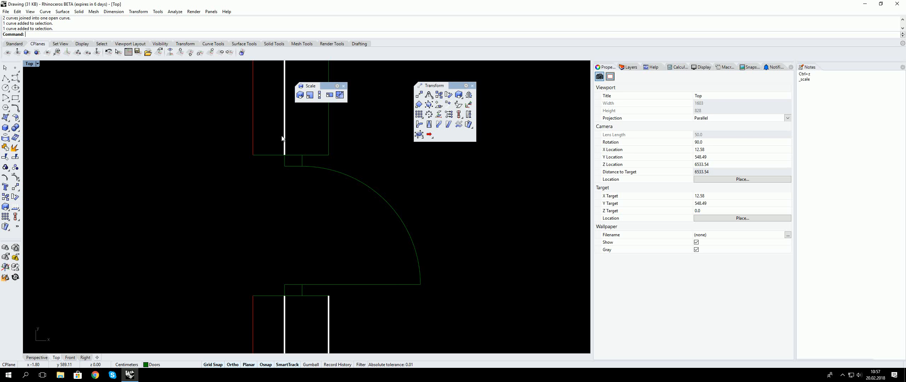
{"action": "left_click", "coordinate": [7, 149]}
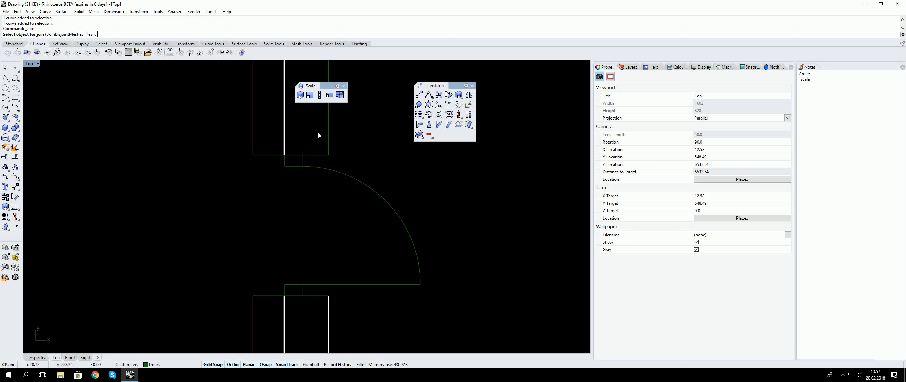
{"action": "left_click", "coordinate": [316, 155]}
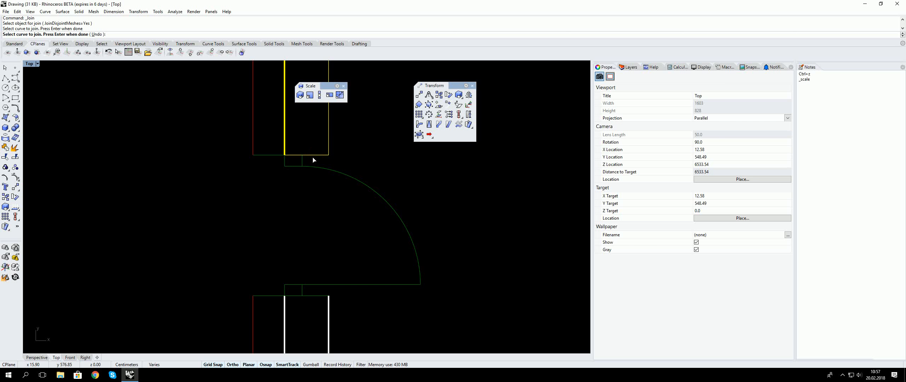
{"action": "key", "text": "Return"}
- Join the two thick wall lines below the doorway with the jamb segment between them
{"action": "left_click", "coordinate": [286, 310]}
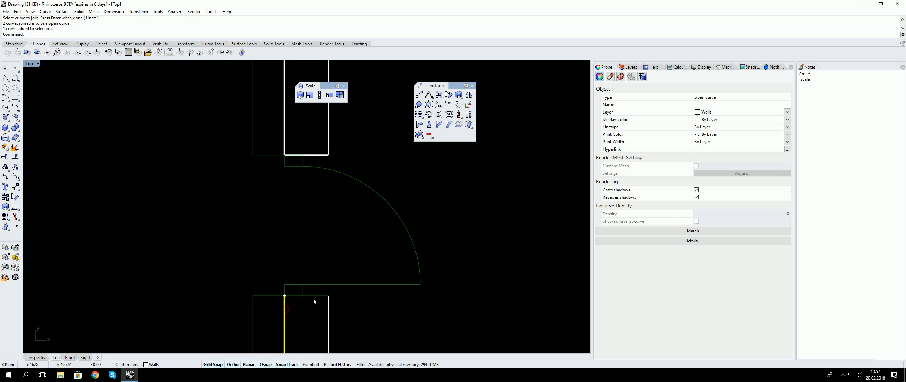
{"action": "key", "text": "Return"}
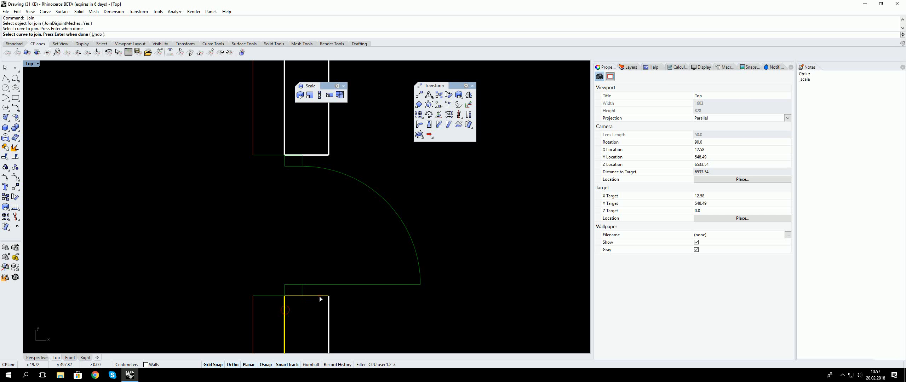
{"action": "left_click", "coordinate": [328, 303]}
{"action": "key", "text": "Return"}
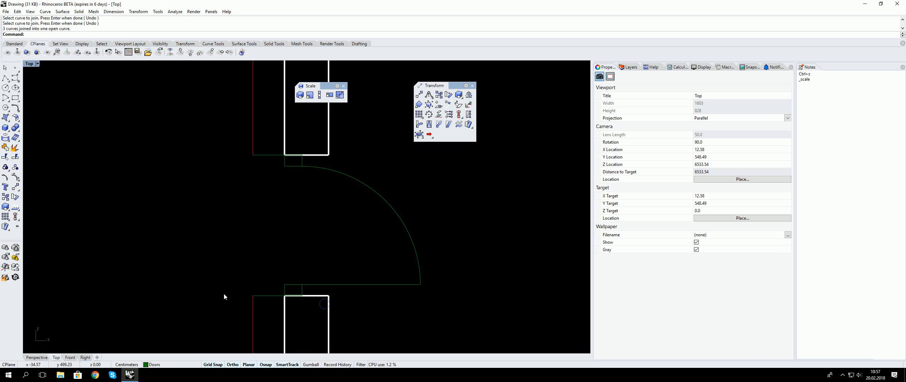
- Join the red insulation lines below and above the doorway with their adjoining short jamb segments
{"action": "key", "text": "Return"}
{"action": "left_click", "coordinate": [252, 305]}
{"action": "left_click", "coordinate": [257, 296]}
{"action": "key", "text": "Return"}
{"action": "key", "text": "Return"}
{"action": "left_click", "coordinate": [254, 135]}
{"action": "left_click", "coordinate": [261, 153]}
{"action": "key", "text": "Return"}
- Close the floating Scale toolbar and bring the whole floor plan into view
{"action": "scroll", "coordinate": [228, 213], "scroll_direction": "down", "scroll_amount": 5}
{"action": "left_click_drag", "start_coordinate": [325, 87], "coordinate": [183, 83]}
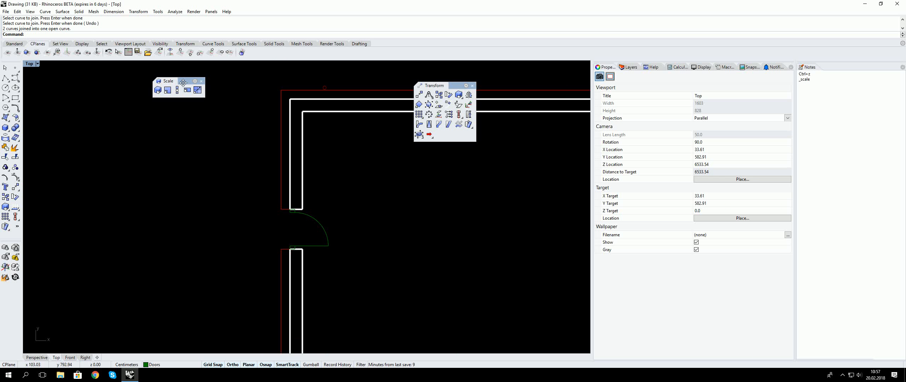
{"action": "left_click", "coordinate": [201, 81]}
{"action": "scroll", "coordinate": [320, 185], "scroll_direction": "down", "scroll_amount": 6}
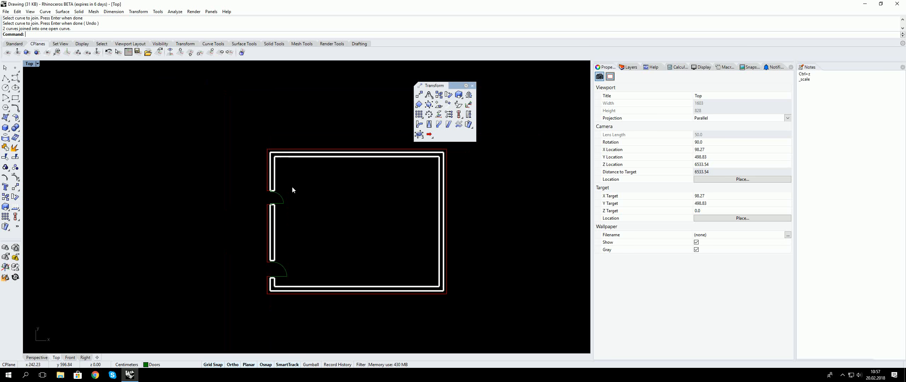
{"action": "scroll", "coordinate": [234, 224], "scroll_direction": "up", "scroll_amount": 2}
{"action": "right_click_drag", "start_coordinate": [280, 220], "coordinate": [191, 213]}
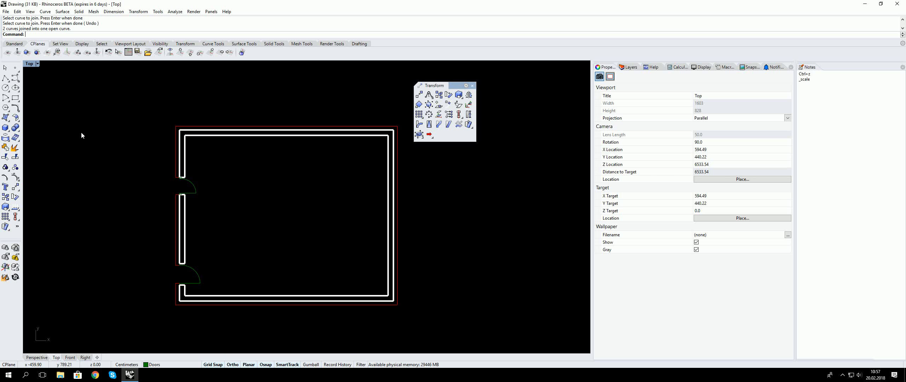
{"action": "type", "text": "Ha"}
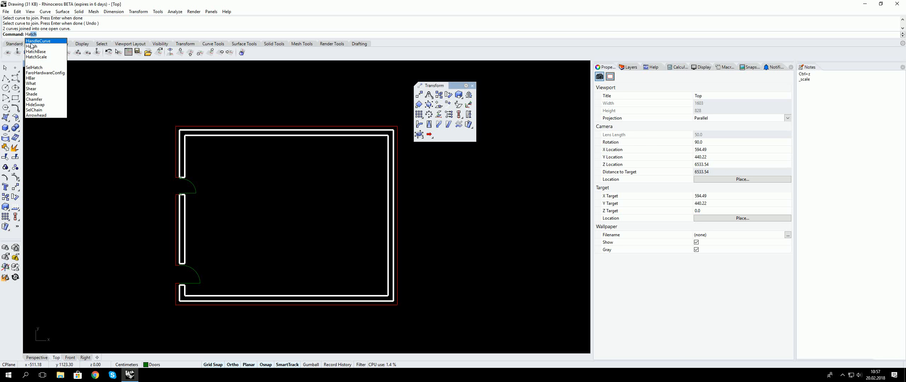
{"action": "key", "text": "Escape"}
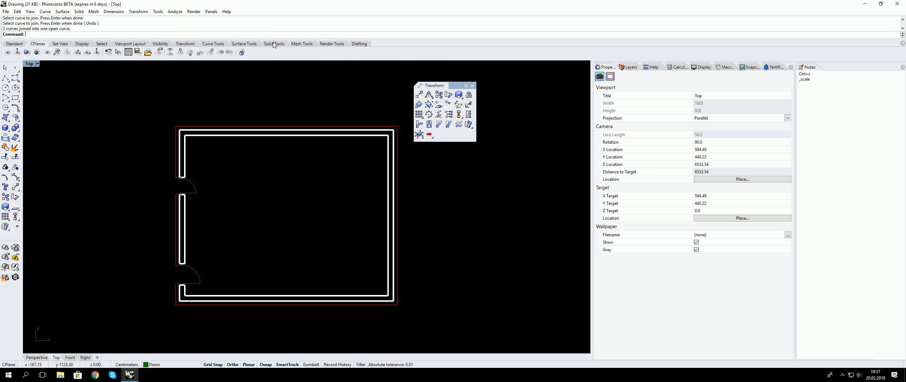
{"action": "left_click", "coordinate": [359, 43]}
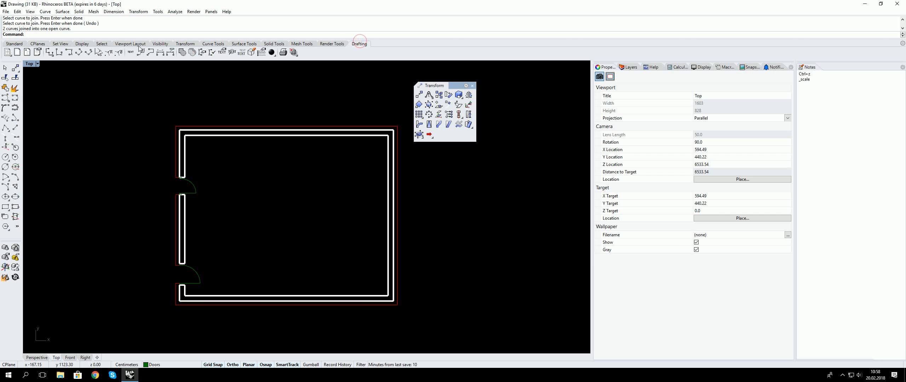
{"action": "left_click", "coordinate": [182, 54]}
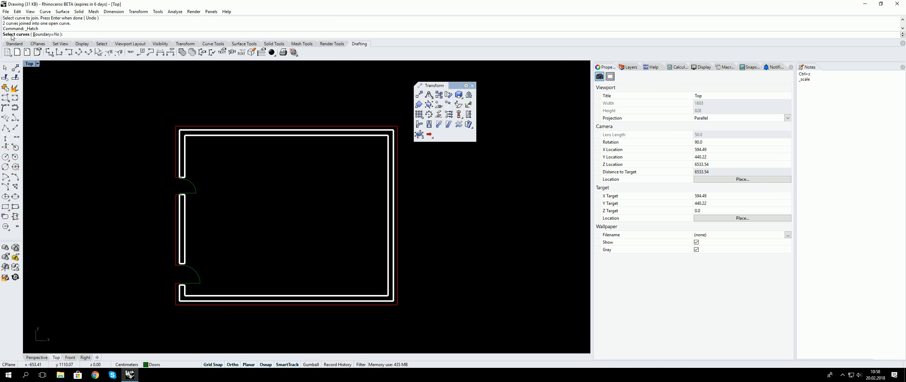
{"action": "scroll", "coordinate": [177, 134], "scroll_direction": "up", "scroll_amount": 5}
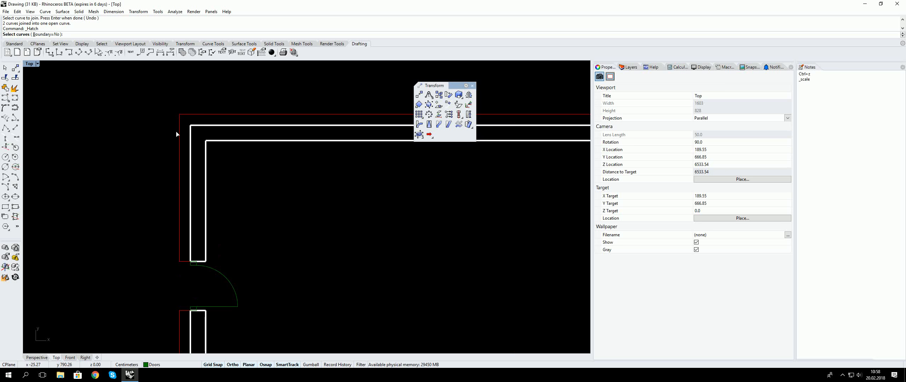
{"action": "left_click_drag", "start_coordinate": [198, 135], "coordinate": [192, 93]}
{"action": "scroll", "coordinate": [192, 93], "scroll_direction": "down", "scroll_amount": 10}
{"action": "scroll", "coordinate": [198, 183], "scroll_direction": "up", "scroll_amount": 5}
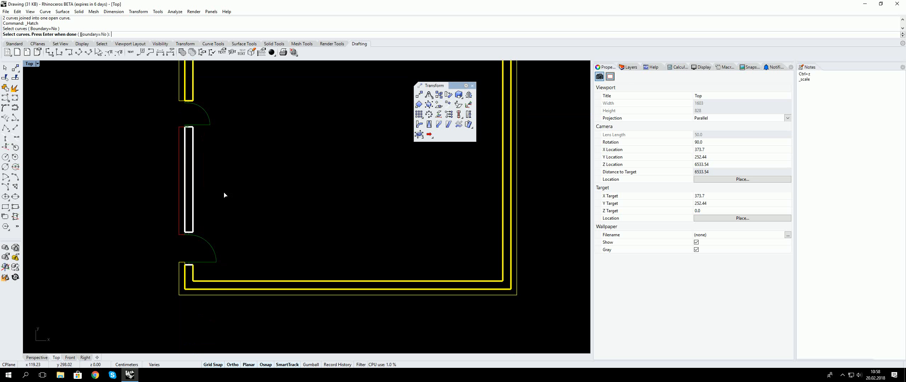
{"action": "left_click_drag", "start_coordinate": [224, 192], "coordinate": [139, 169]}
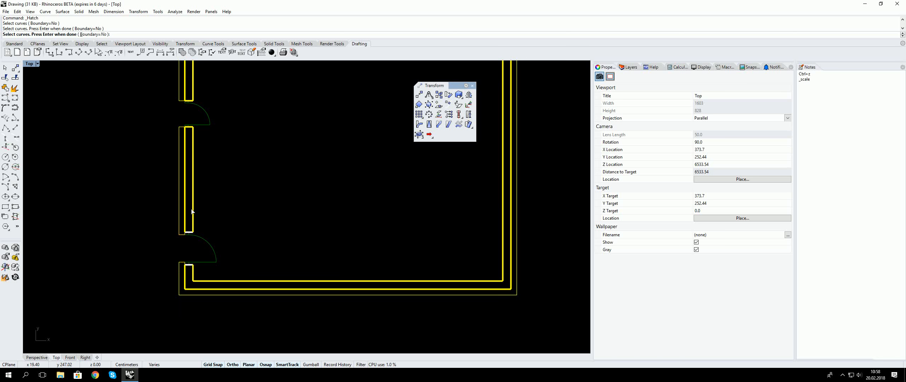
{"action": "key", "text": "Escape"}
{"action": "right_click", "coordinate": [276, 179]}
{"action": "right_click_drag", "start_coordinate": [287, 172], "coordinate": [260, 189]}
{"action": "scroll", "coordinate": [259, 189], "scroll_direction": "down", "scroll_amount": 6}
{"action": "right_click_drag", "start_coordinate": [305, 155], "coordinate": [315, 180]}
- Make Layer 03 the current layer and rename it Hatch
{"action": "left_click", "coordinate": [632, 67]}
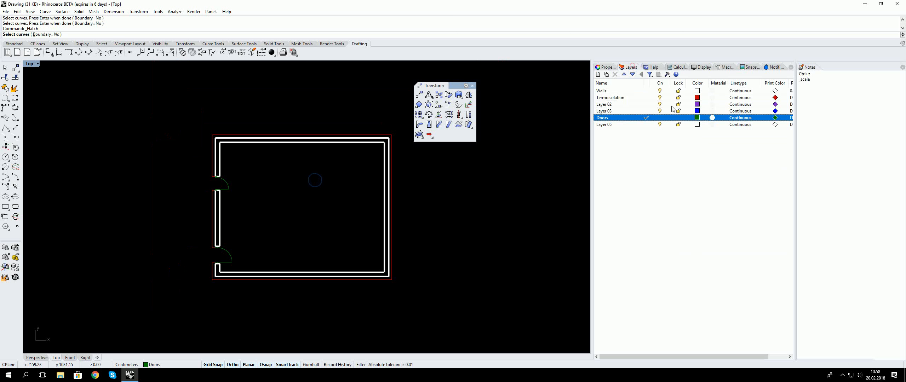
{"action": "double_click", "coordinate": [609, 112]}
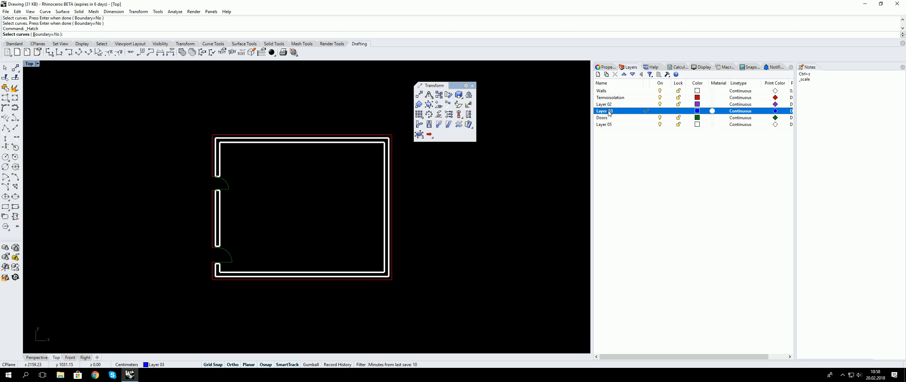
{"action": "key", "text": "Escape"}
{"action": "right_click_drag", "start_coordinate": [538, 152], "coordinate": [499, 159]}
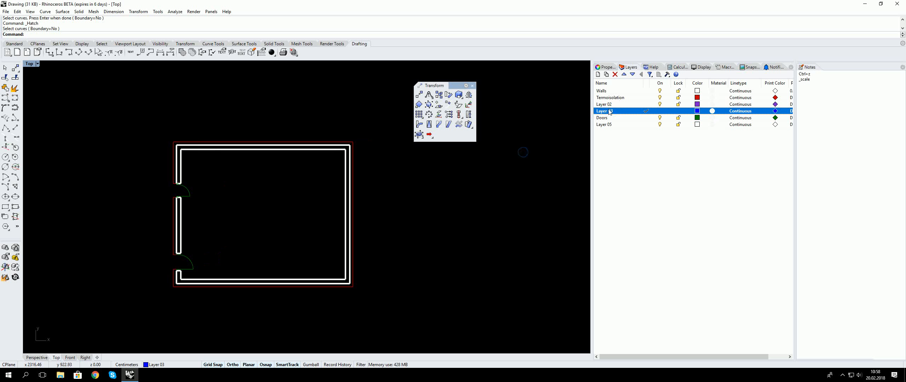
{"action": "double_click", "coordinate": [609, 111]}
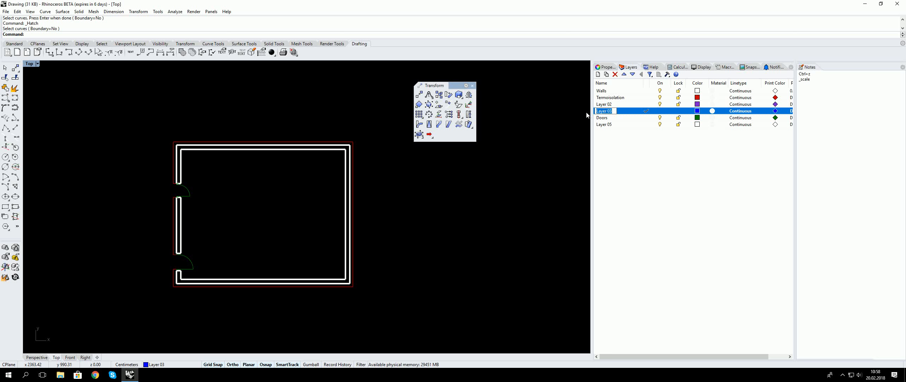
{"action": "type", "text": "Hatch"}
{"action": "key", "text": "Return"}
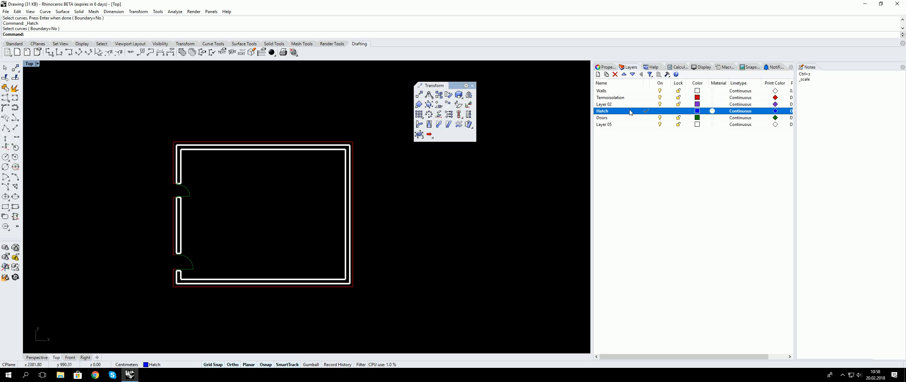
- Turn off the Doors and Termoisolation layers so only the wall outlines are shown
{"action": "right_click_drag", "start_coordinate": [314, 219], "coordinate": [366, 227]}
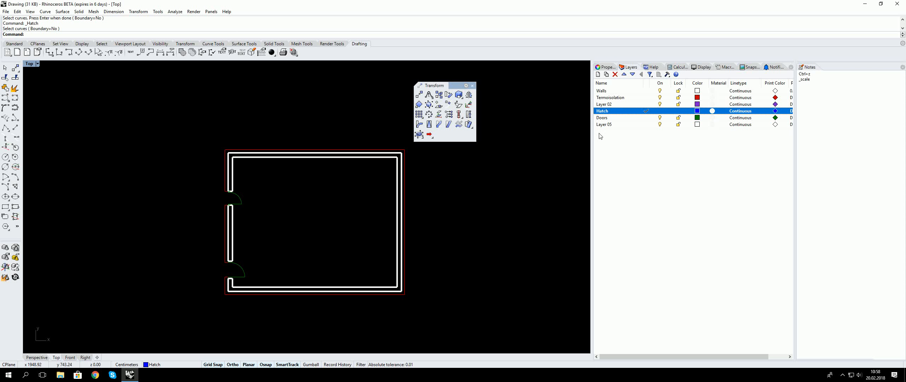
{"action": "left_click", "coordinate": [660, 118]}
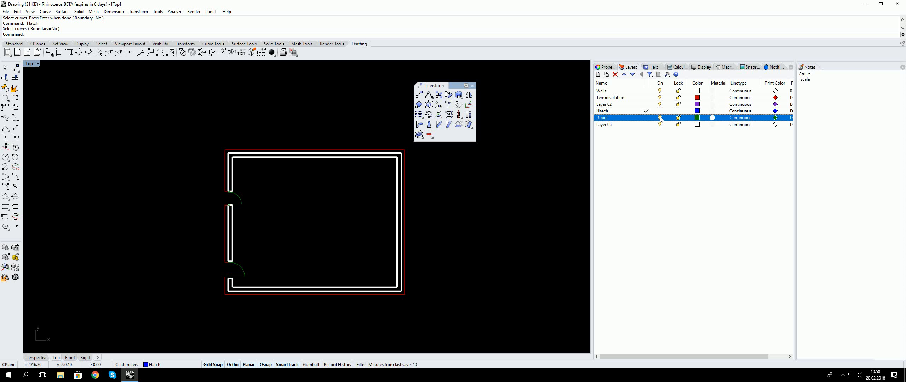
{"action": "mouse_move", "coordinate": [302, 232]}
{"action": "right_mouse_down"}
{"action": "mouse_move", "coordinate": [348, 236]}
{"action": "mouse_move", "coordinate": [314, 236]}
{"action": "right_mouse_up"}
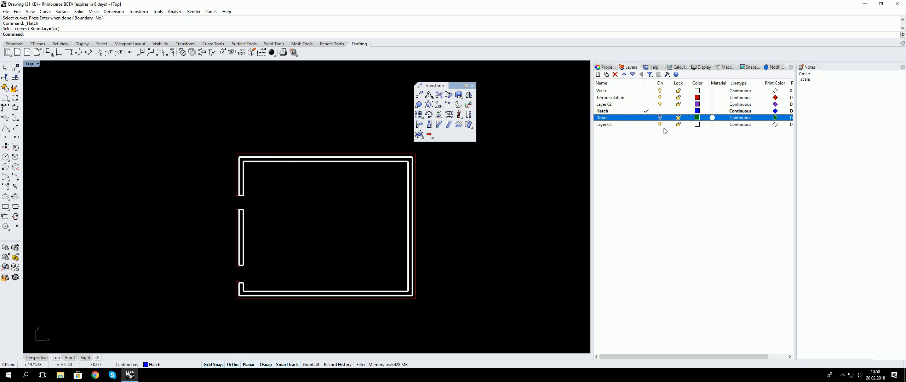
{"action": "left_click", "coordinate": [660, 97]}
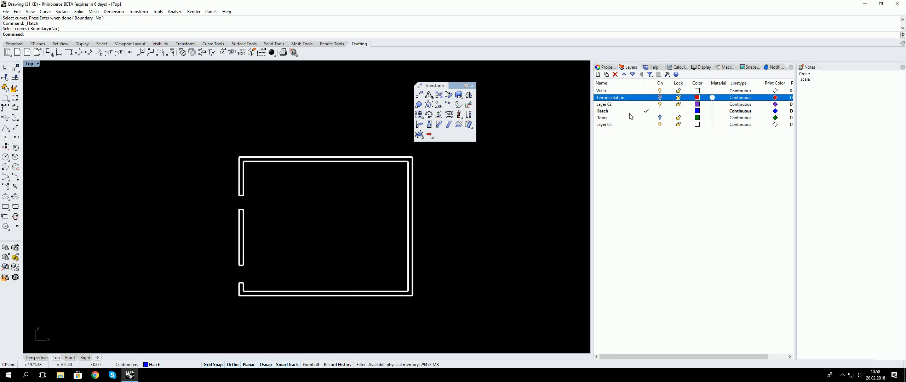
- Select all the wall outlines and join them into closed curves
{"action": "right_click_drag", "start_coordinate": [210, 228], "coordinate": [176, 204]}
{"action": "left_click_drag", "start_coordinate": [167, 125], "coordinate": [450, 293]}
{"action": "right_click_drag", "start_coordinate": [296, 168], "coordinate": [298, 206]}
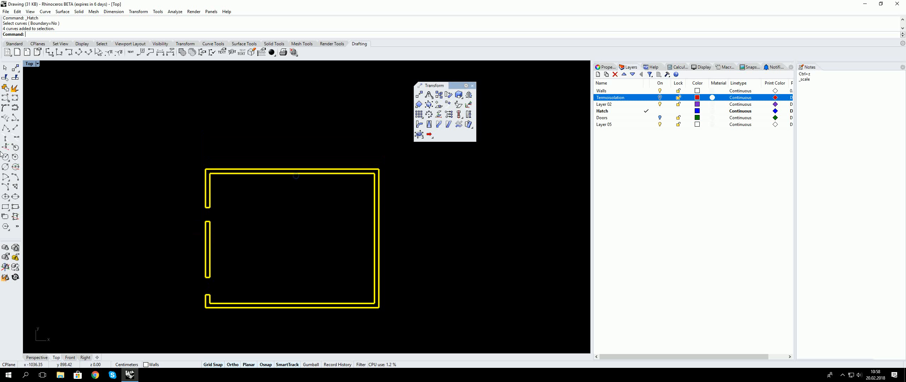
{"action": "left_click", "coordinate": [5, 88]}
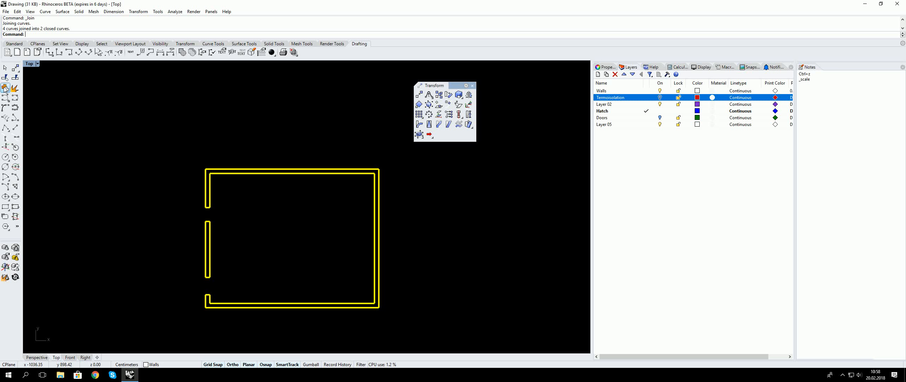
- Check the object type of the large wall outline and the short middle wall piece for closed curves
{"action": "left_click", "coordinate": [252, 174]}
{"action": "left_click", "coordinate": [209, 232]}
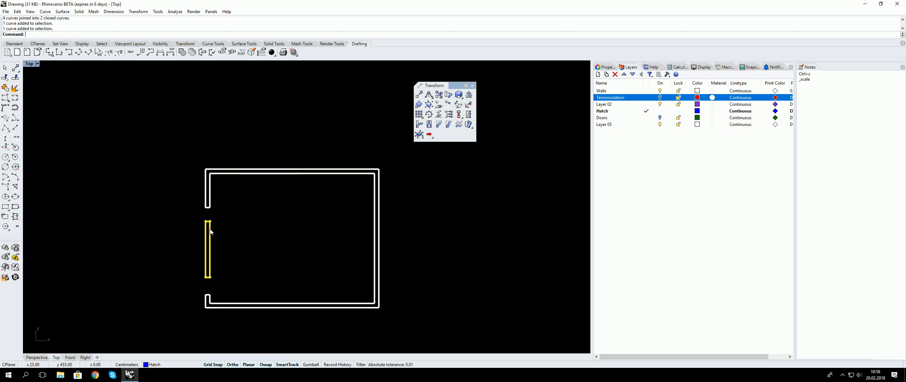
{"action": "right_click", "coordinate": [237, 239]}
{"action": "right_click_drag", "start_coordinate": [252, 245], "coordinate": [200, 233]}
{"action": "key", "text": "Escape"}
{"action": "left_click", "coordinate": [191, 161]}
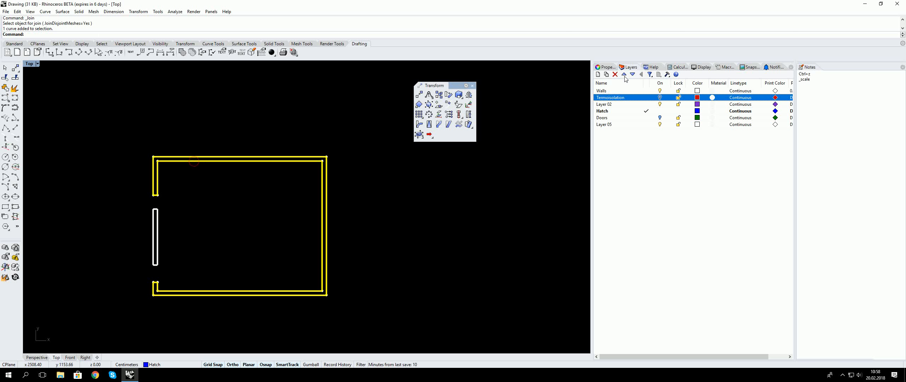
{"action": "left_click", "coordinate": [605, 67]}
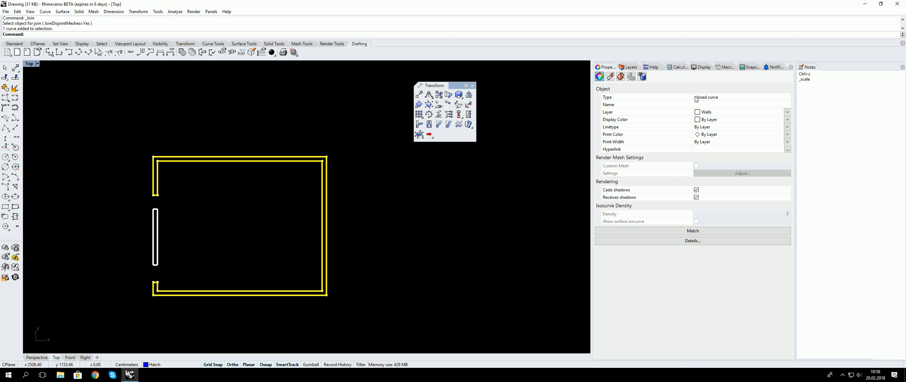
{"action": "left_click", "coordinate": [159, 222]}
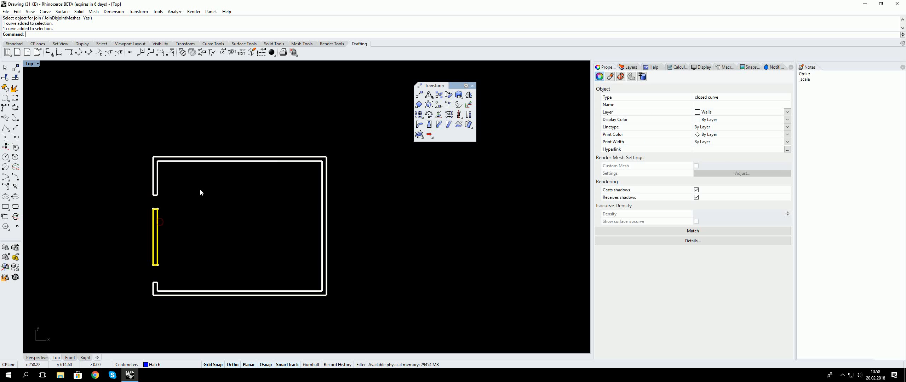
{"action": "right_click_drag", "start_coordinate": [229, 202], "coordinate": [284, 214]}
{"action": "scroll", "coordinate": [219, 219], "scroll_direction": "up", "scroll_amount": 6}
{"action": "right_click_drag", "start_coordinate": [219, 220], "coordinate": [235, 185]}
{"action": "scroll", "coordinate": [235, 184], "scroll_direction": "down", "scroll_amount": 2}
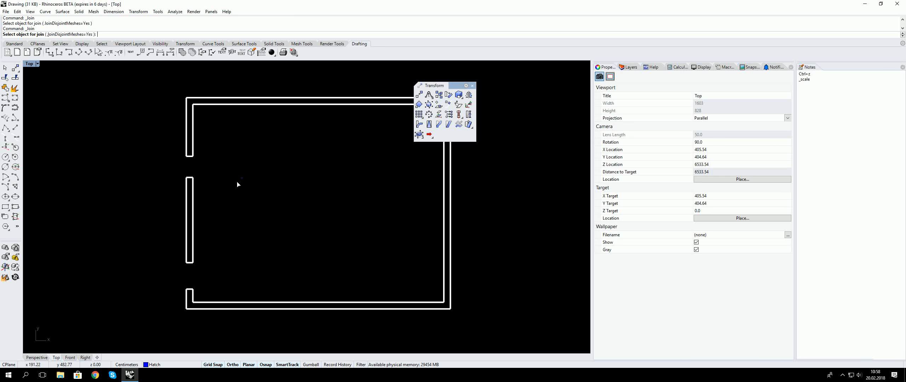
{"action": "scroll", "coordinate": [242, 178], "scroll_direction": "down", "scroll_amount": 2}
{"action": "right_click_drag", "start_coordinate": [300, 184], "coordinate": [299, 207]}
{"action": "right_click", "coordinate": [299, 206]}
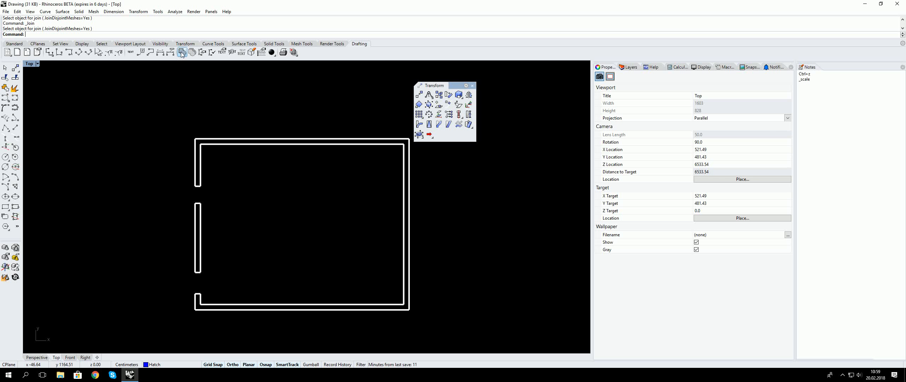
- Select the Hatch layer in the layer list
{"action": "left_click", "coordinate": [630, 67]}
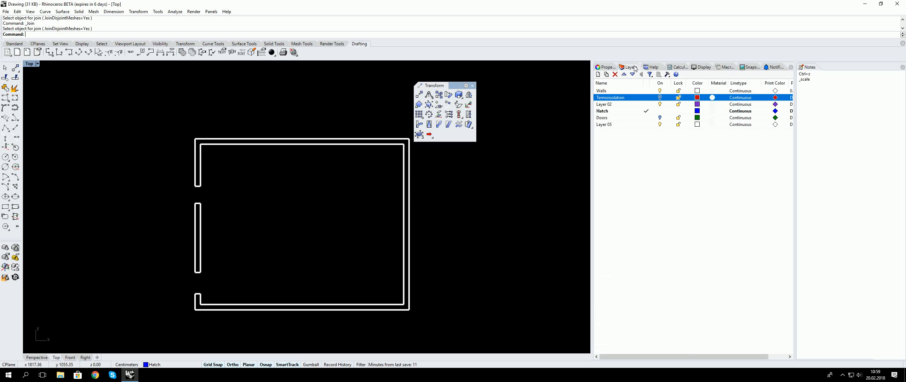
{"action": "left_click", "coordinate": [603, 112]}
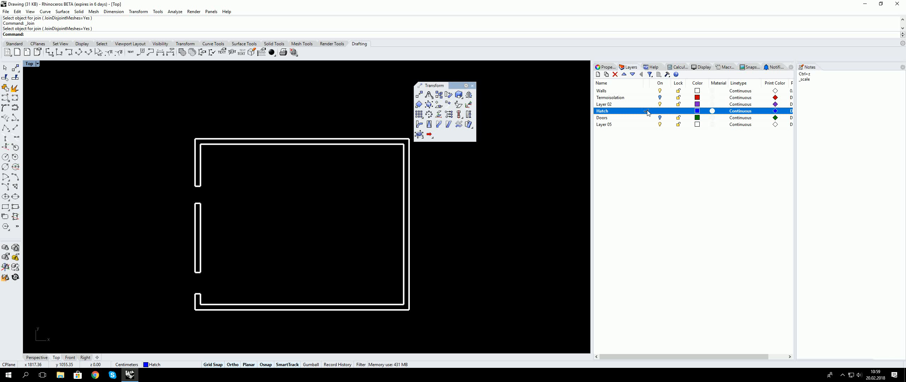
- Fit the layer list's Current column and select all closed wall outlines for a hatch on the Hatch layer
{"action": "double_click", "coordinate": [649, 83]}
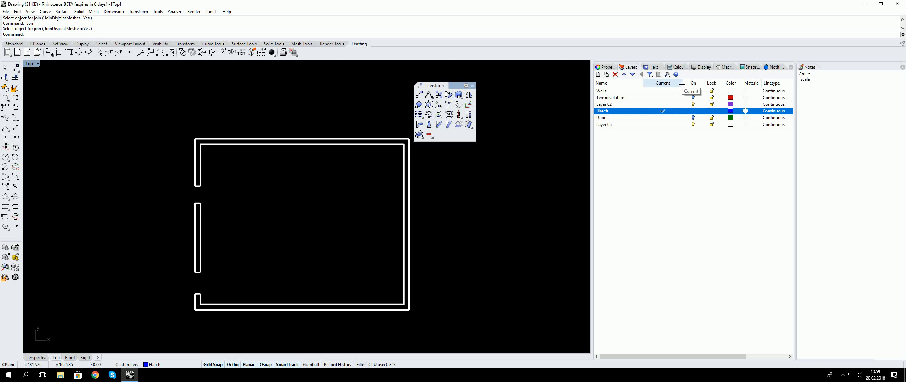
{"action": "left_click_drag", "start_coordinate": [682, 84], "coordinate": [666, 84]}
{"action": "mouse_move", "coordinate": [242, 114]}
{"action": "right_mouse_down"}
{"action": "mouse_move", "coordinate": [216, 119]}
{"action": "mouse_move", "coordinate": [198, 107]}
{"action": "right_mouse_up"}
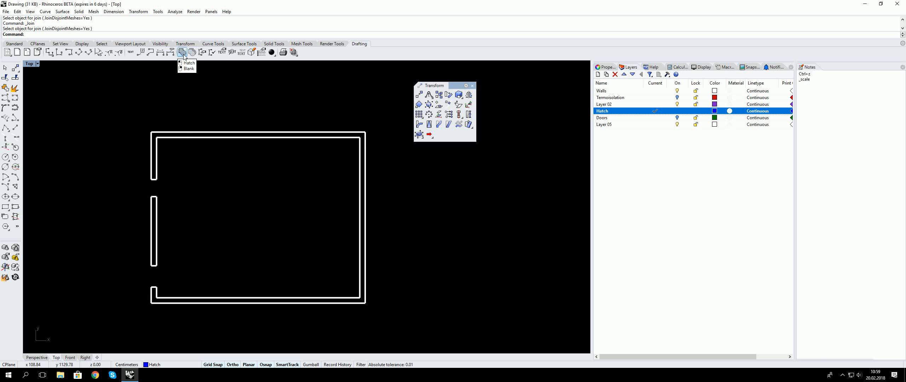
{"action": "left_click", "coordinate": [182, 53]}
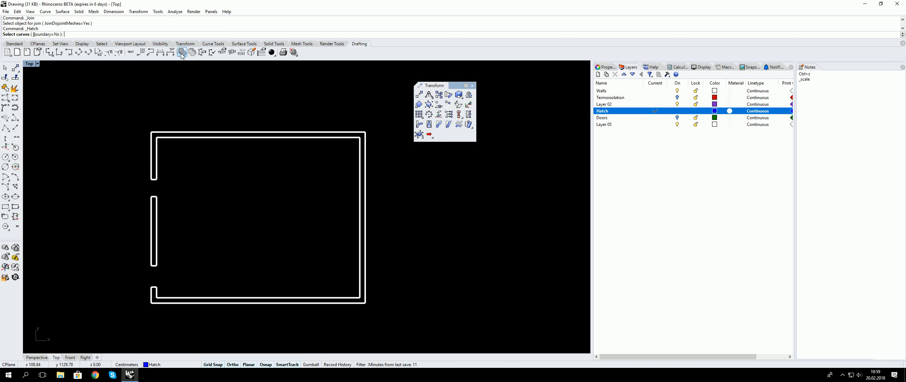
{"action": "mouse_move", "coordinate": [94, 97]}
{"action": "left_mouse_down"}
{"action": "mouse_move", "coordinate": [399, 305]}
{"action": "mouse_move", "coordinate": [433, 281]}
{"action": "left_mouse_up"}
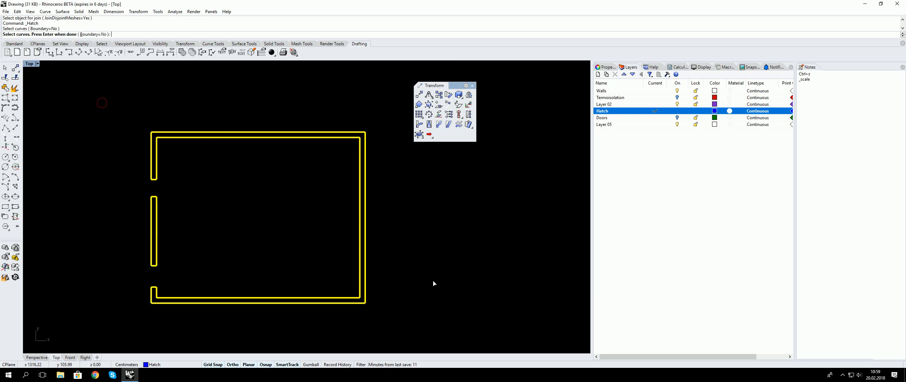
{"action": "key", "text": "Return"}
- Fill the walls with the Hatch1 pattern at a rotation of 45 and a scale of 10
{"action": "left_click_drag", "start_coordinate": [506, 141], "coordinate": [510, 167]}
{"action": "left_click", "coordinate": [473, 178]}
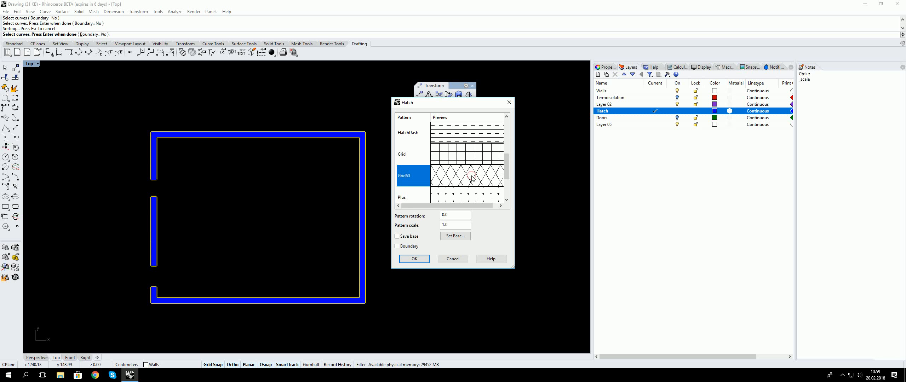
{"action": "scroll", "coordinate": [471, 174], "scroll_direction": "up", "scroll_amount": 3}
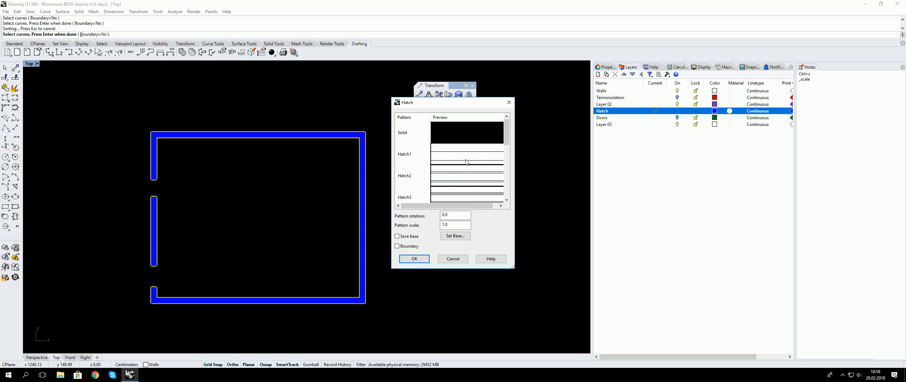
{"action": "left_click", "coordinate": [464, 156]}
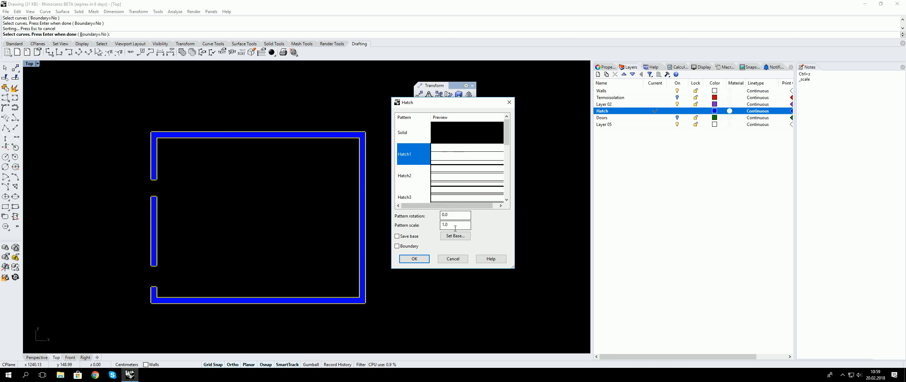
{"action": "left_click", "coordinate": [458, 216]}
{"action": "type", "text": "45"}
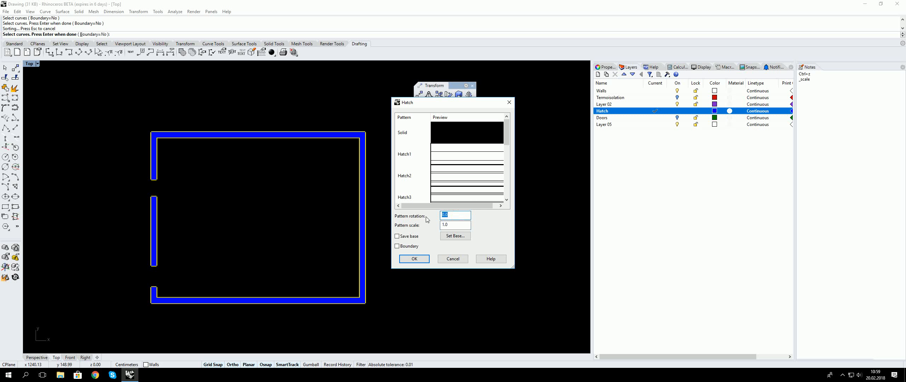
{"action": "left_click", "coordinate": [447, 227]}
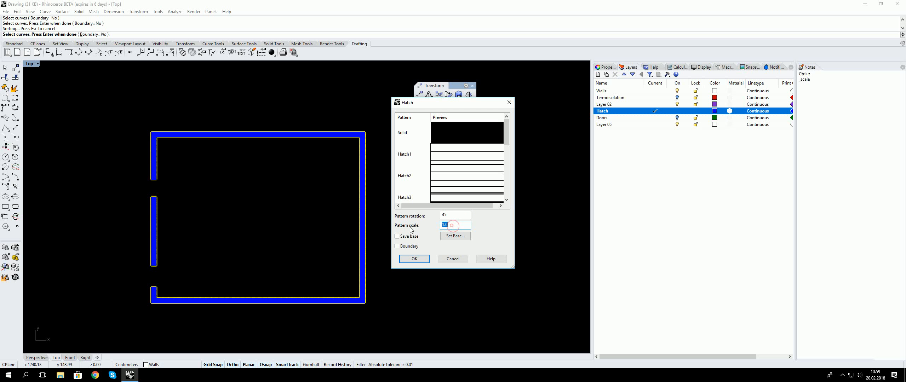
{"action": "type", "text": "10"}
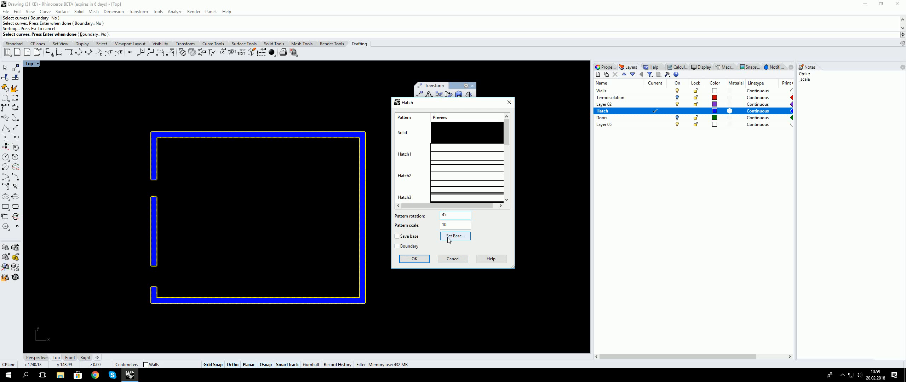
{"action": "left_click", "coordinate": [415, 259]}
- Examine the line pattern and spacing of the new hatch up close inside the long wall opposite the doorways
{"action": "right_click_drag", "start_coordinate": [362, 206], "coordinate": [392, 200]}
{"action": "scroll", "coordinate": [393, 201], "scroll_direction": "up", "scroll_amount": 20}
{"action": "right_click", "coordinate": [401, 200]}
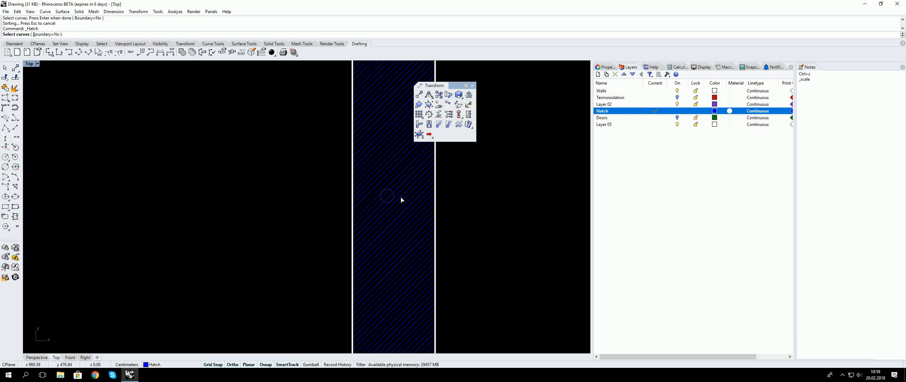
{"action": "key", "text": "Escape"}
{"action": "left_click", "coordinate": [402, 199]}
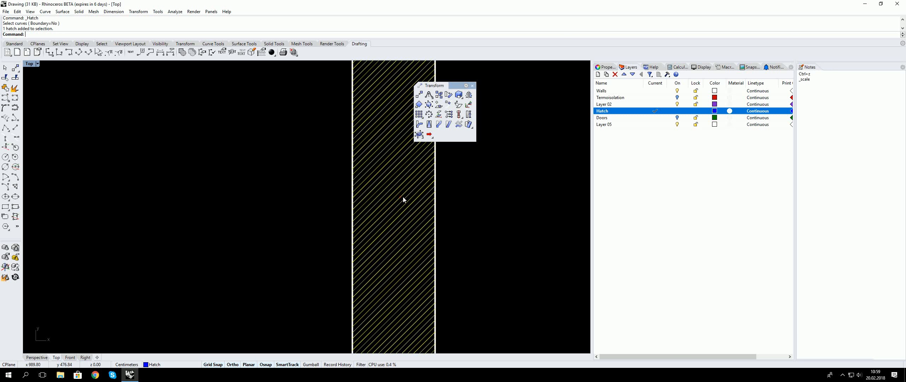
{"action": "right_click_drag", "start_coordinate": [490, 167], "coordinate": [372, 200]}
{"action": "key", "text": "Escape"}
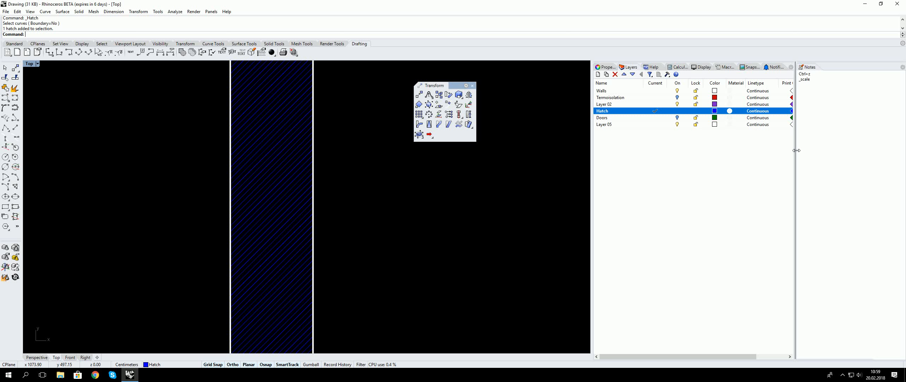
- Enlarge the layer list area until all its columns, including Print Width, are shown
{"action": "left_click_drag", "start_coordinate": [796, 151], "coordinate": [855, 154]}
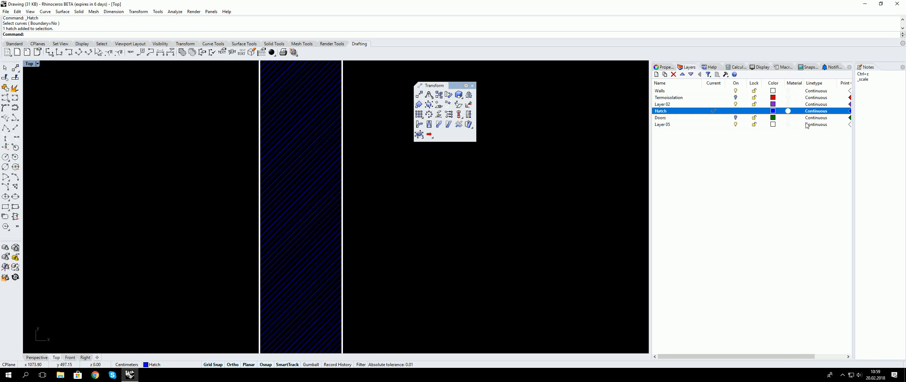
{"action": "left_click", "coordinate": [652, 139]}
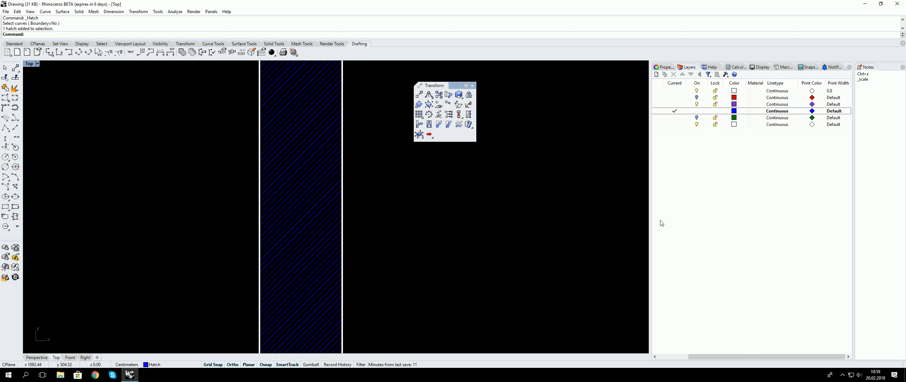
{"action": "left_click_drag", "start_coordinate": [650, 205], "coordinate": [517, 202]}
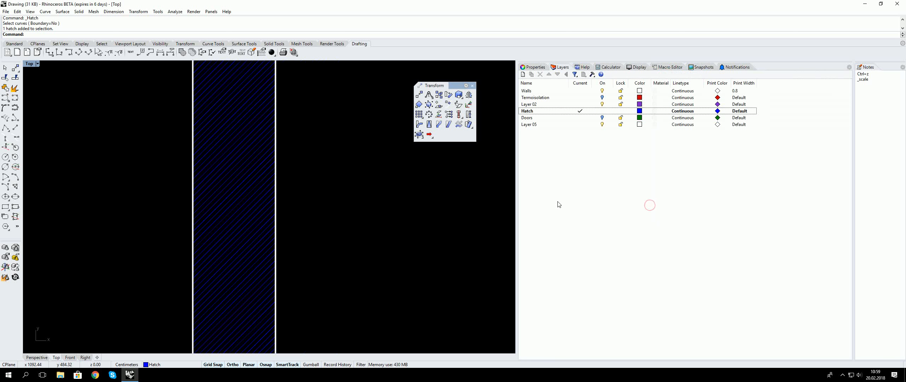
- Set the Hatch layer's print width to 0.05 mm
{"action": "left_click", "coordinate": [743, 111]}
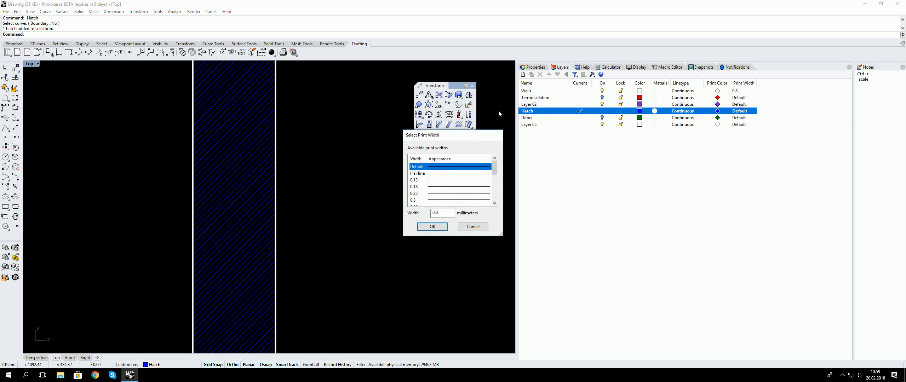
{"action": "left_click", "coordinate": [429, 174]}
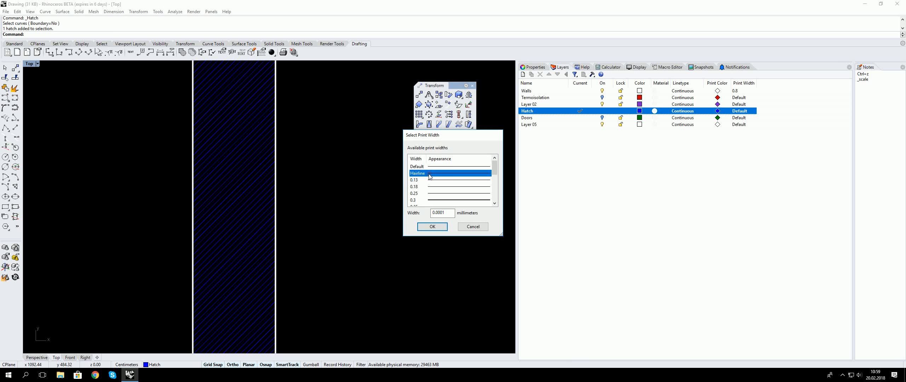
{"action": "left_click", "coordinate": [426, 180]}
{"action": "left_click_drag", "start_coordinate": [436, 213], "coordinate": [459, 213]}
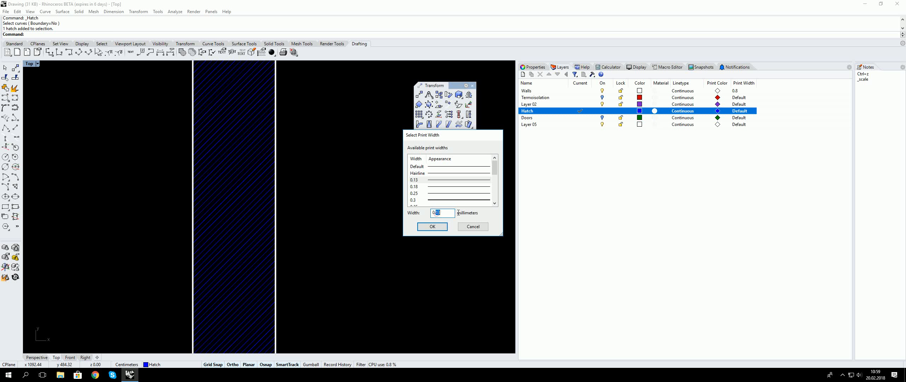
{"action": "type", "text": "05"}
{"action": "left_click", "coordinate": [439, 227]}
{"action": "right_click", "coordinate": [359, 169]}
{"action": "scroll", "coordinate": [422, 199], "scroll_direction": "down", "scroll_amount": 20}
{"action": "key", "text": "Escape"}
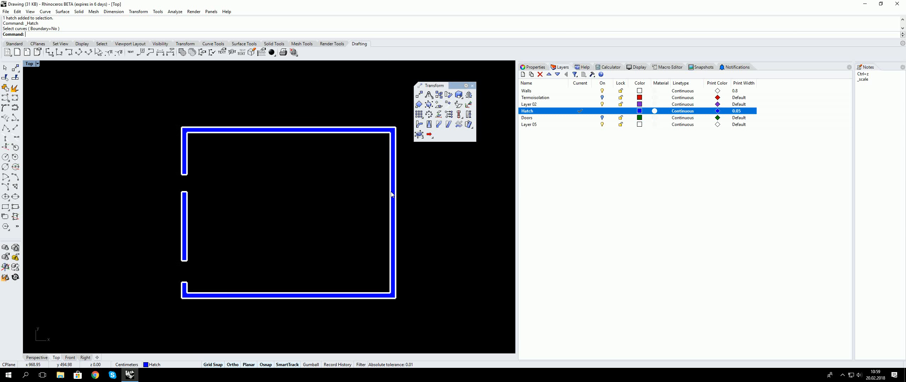
{"action": "mouse_move", "coordinate": [303, 187]}
{"action": "right_mouse_down"}
{"action": "mouse_move", "coordinate": [279, 196]}
{"action": "mouse_move", "coordinate": [240, 178]}
{"action": "right_mouse_up"}
{"action": "scroll", "coordinate": [281, 198], "scroll_direction": "up", "scroll_amount": 8}
{"action": "right_click", "coordinate": [243, 178]}
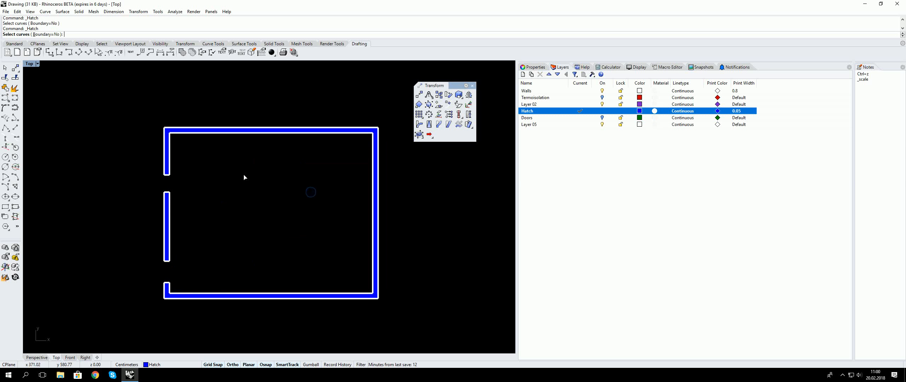
{"action": "key", "text": "Escape"}
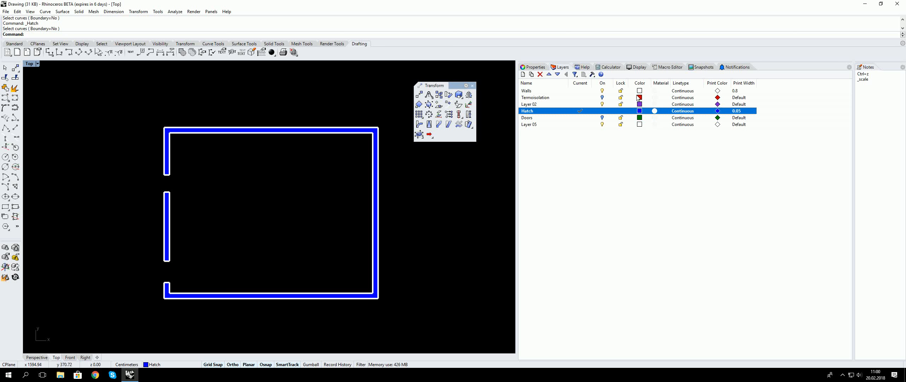
- Make the Termoisolation layer current and select all wall and insulation outlines for a new hatch
{"action": "left_click", "coordinate": [581, 98]}
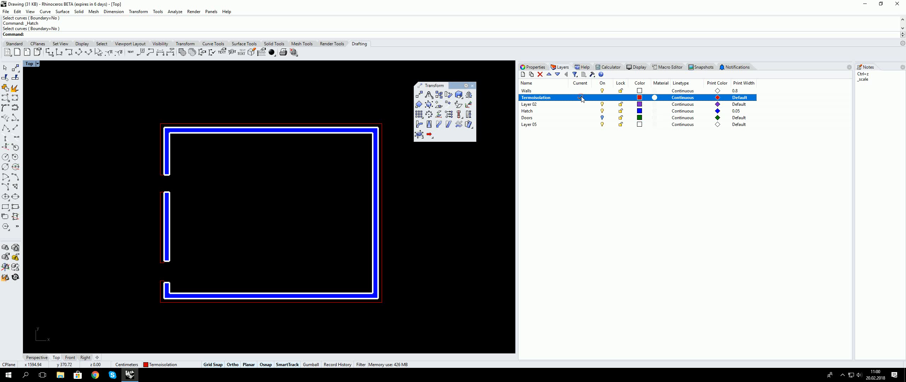
{"action": "mouse_move", "coordinate": [219, 214]}
{"action": "right_mouse_down"}
{"action": "mouse_move", "coordinate": [248, 218]}
{"action": "mouse_move", "coordinate": [233, 223]}
{"action": "mouse_move", "coordinate": [226, 204]}
{"action": "right_mouse_up"}
{"action": "right_click", "coordinate": [242, 217]}
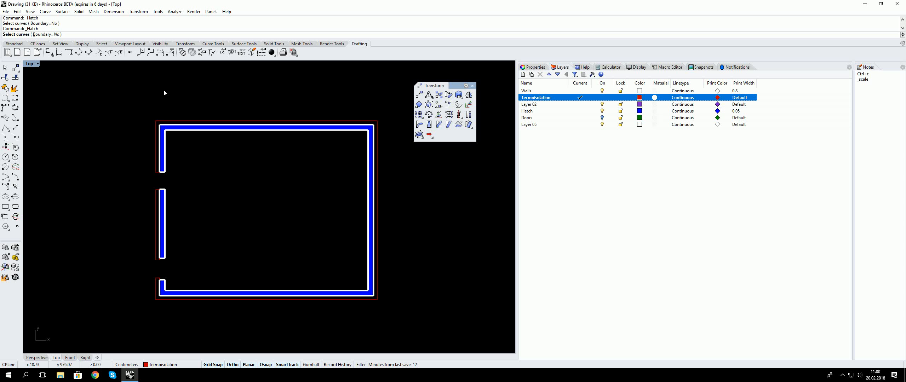
{"action": "mouse_move", "coordinate": [391, 88]}
{"action": "left_mouse_down"}
{"action": "mouse_move", "coordinate": [126, 343]}
{"action": "mouse_move", "coordinate": [126, 306]}
{"action": "left_mouse_up"}
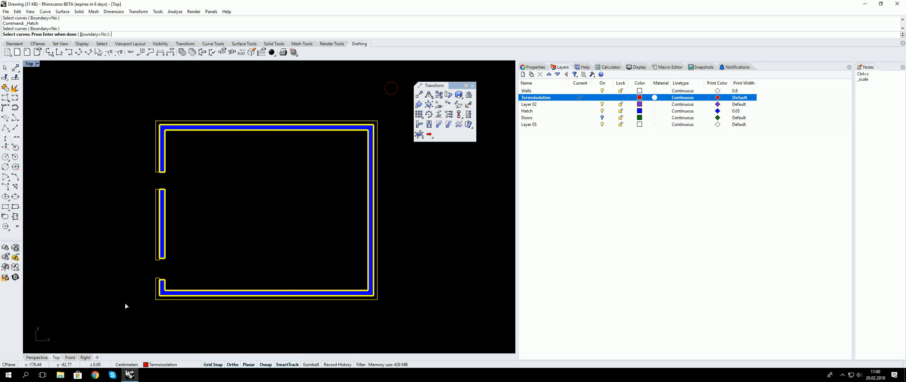
{"action": "key", "text": "Return"}
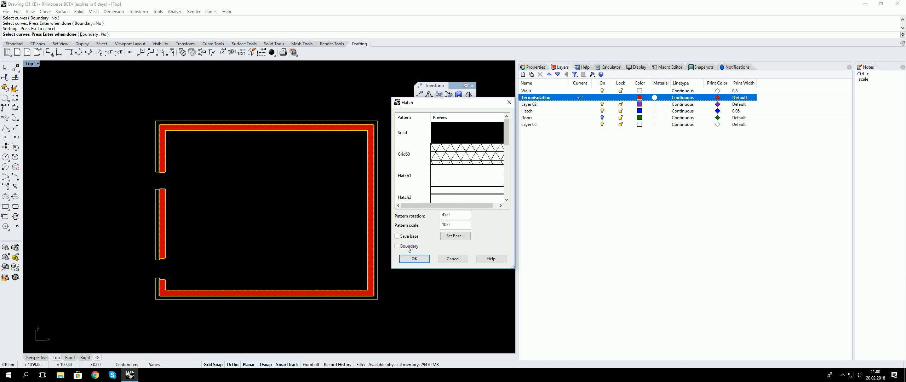
- Enable the Boundary option and pick the long outer insulation strip and the short middle one as hatch regions
{"action": "left_click", "coordinate": [407, 247]}
{"action": "left_click", "coordinate": [376, 246]}
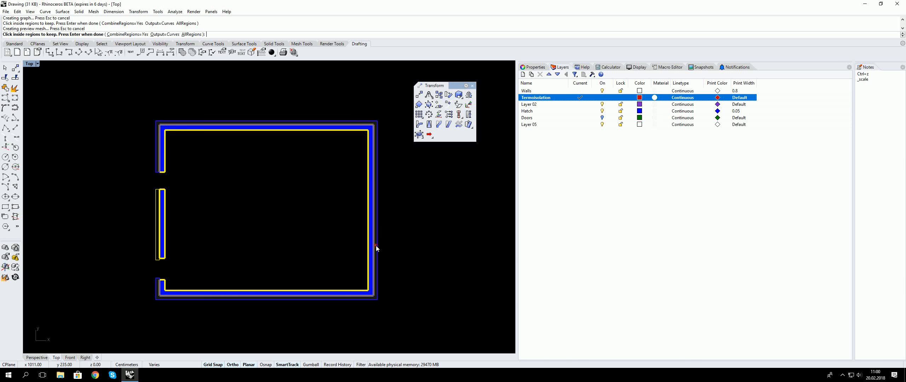
{"action": "left_click", "coordinate": [157, 208]}
{"action": "key", "text": "Return"}
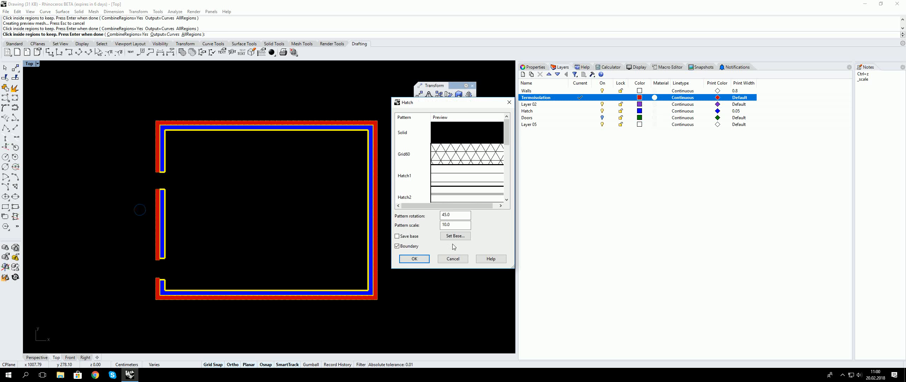
- Fill the insulation strips with the Grid60 pattern at a rotation of 45 and a scale of 50
{"action": "left_click", "coordinate": [455, 158]}
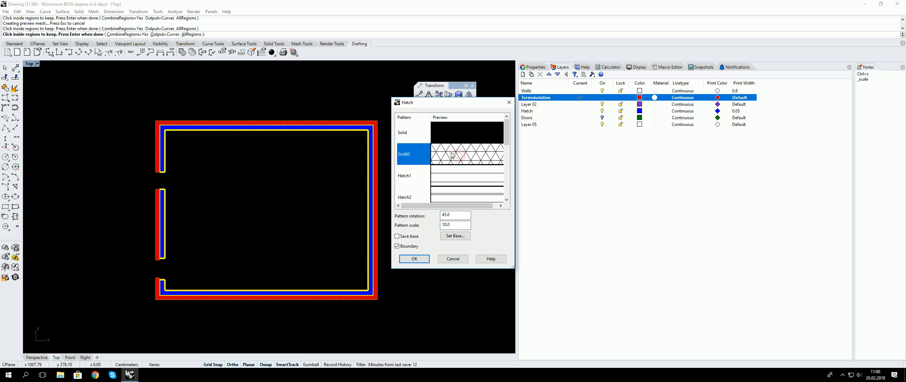
{"action": "double_click", "coordinate": [453, 226]}
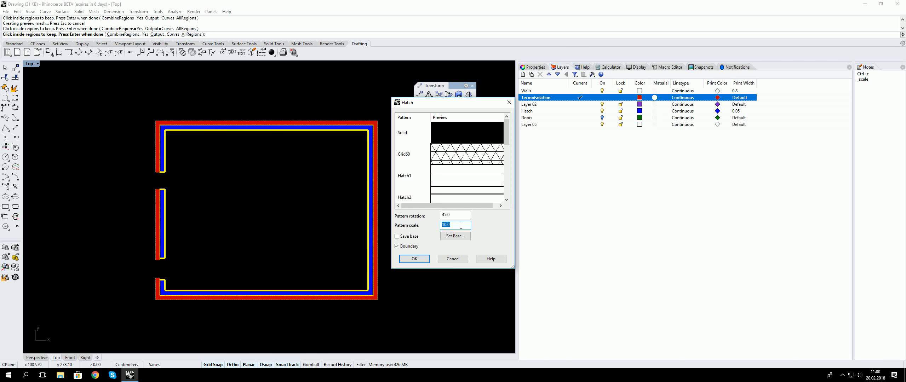
{"action": "type", "text": "50"}
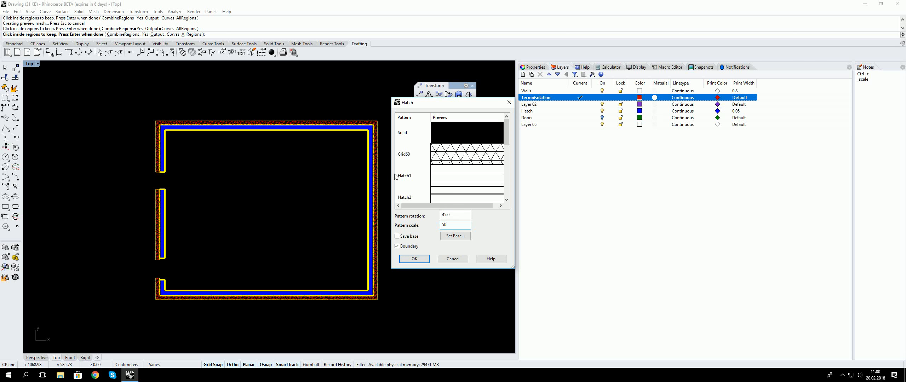
{"action": "left_click", "coordinate": [411, 259]}
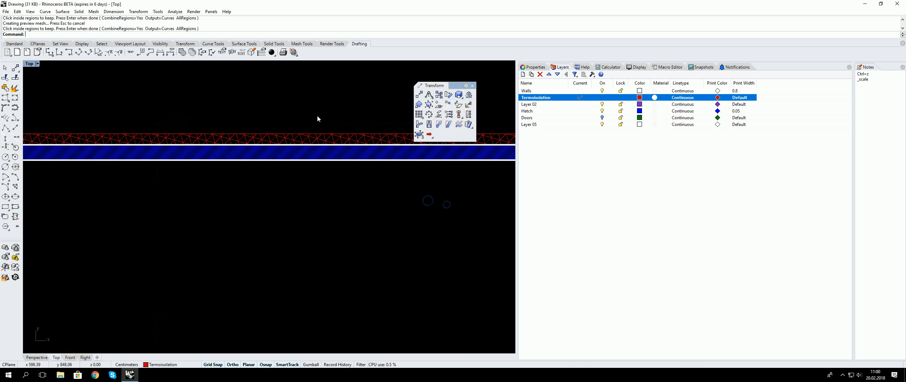
{"action": "scroll", "coordinate": [270, 115], "scroll_direction": "down", "scroll_amount": 2}
{"action": "right_click_drag", "start_coordinate": [276, 122], "coordinate": [252, 134]}
{"action": "right_click", "coordinate": [279, 131]}
{"action": "key", "text": "Escape"}
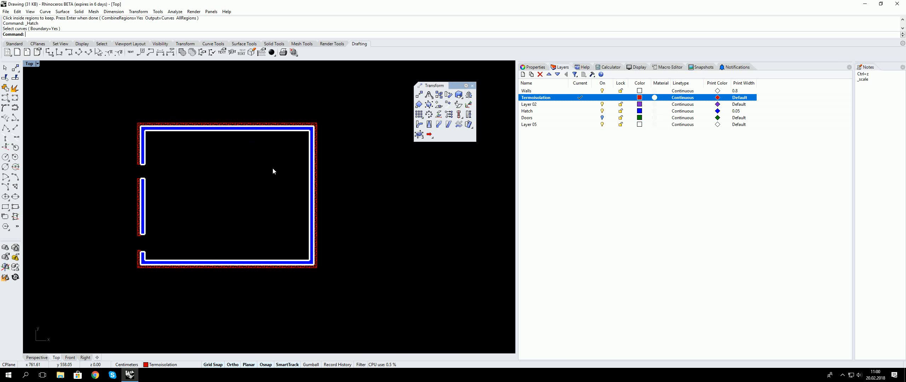
- Select the large wall and insulation outlines with their hatches and turn on their control points
{"action": "right_click_drag", "start_coordinate": [273, 167], "coordinate": [281, 215]}
{"action": "left_click_drag", "start_coordinate": [381, 297], "coordinate": [293, 76]}
{"action": "right_click_drag", "start_coordinate": [295, 116], "coordinate": [314, 134]}
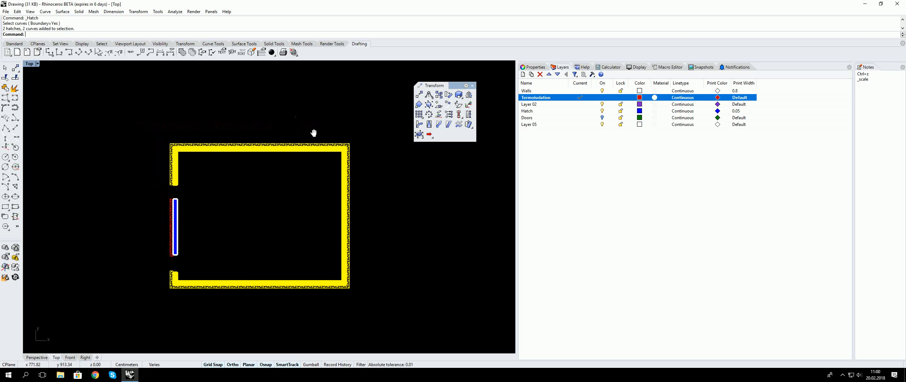
{"action": "key", "text": "F10"}
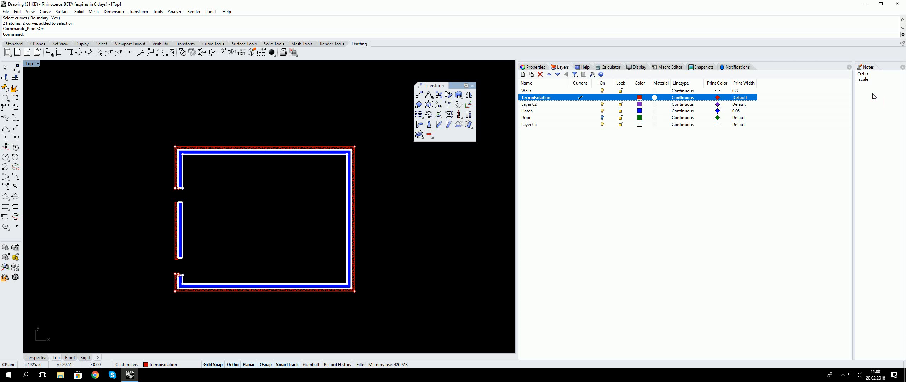
- Turn on the Gumball and move the control points of the plan's right-hand side 300 cm to the left to narrow the room
{"action": "type", "text": "10"}
{"action": "right_click_drag", "start_coordinate": [395, 206], "coordinate": [351, 191]}
{"action": "mouse_move", "coordinate": [280, 107]}
{"action": "left_mouse_down"}
{"action": "mouse_move", "coordinate": [318, 186]}
{"action": "mouse_move", "coordinate": [361, 313]}
{"action": "left_mouse_up"}
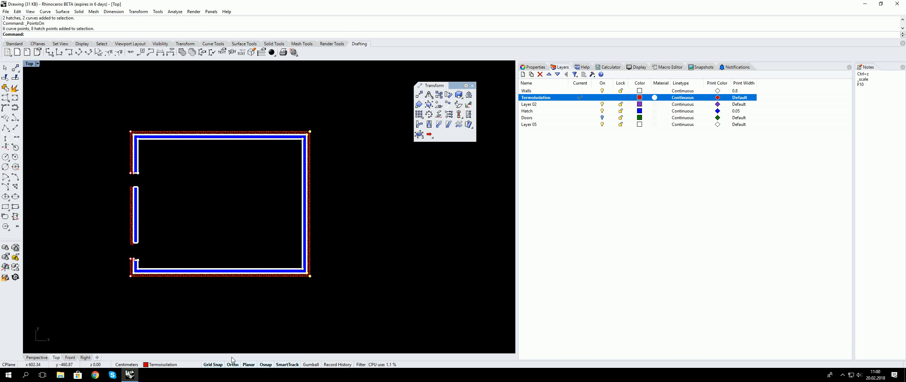
{"action": "left_click", "coordinate": [303, 366]}
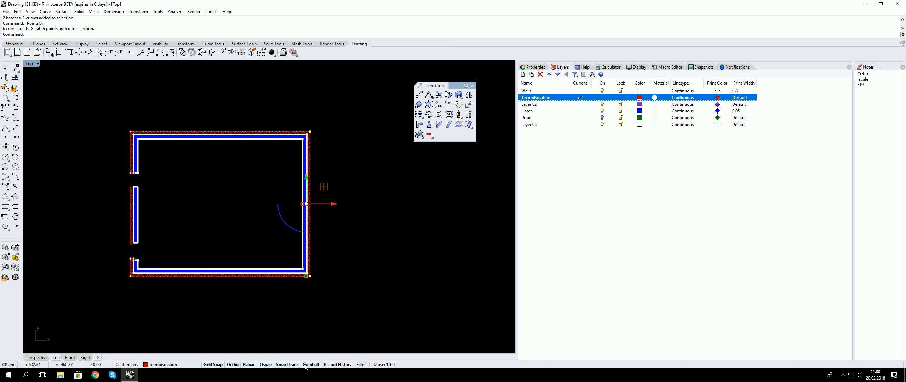
{"action": "left_click", "coordinate": [330, 205]}
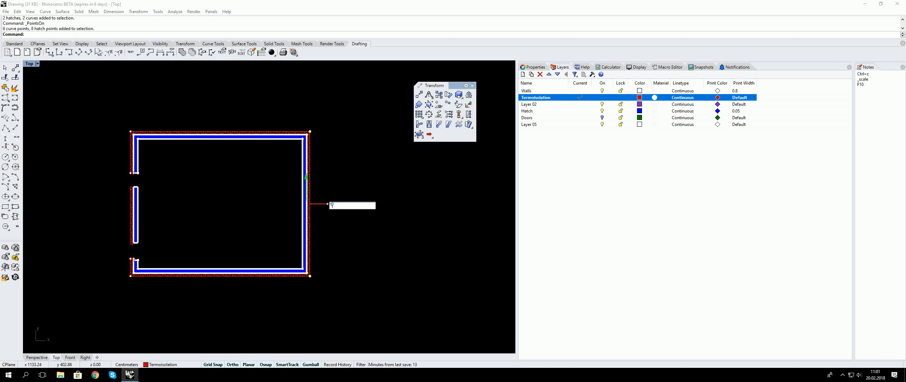
{"action": "type", "text": "300"}
{"action": "key", "text": "Return"}
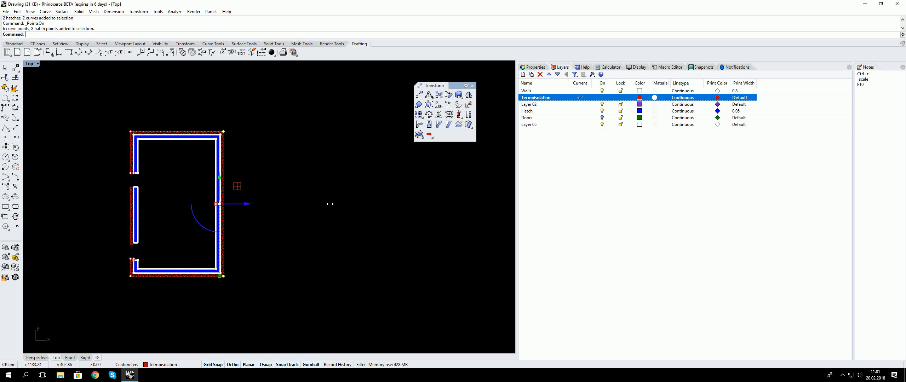
- Turn the Doors layer on and move the floating Transform toolbar away from the floor plan
{"action": "scroll", "coordinate": [176, 174], "scroll_direction": "up", "scroll_amount": 3}
{"action": "right_click_drag", "start_coordinate": [292, 170], "coordinate": [262, 174]}
{"action": "left_click", "coordinate": [601, 117]}
{"action": "scroll", "coordinate": [284, 210], "scroll_direction": "down", "scroll_amount": 2}
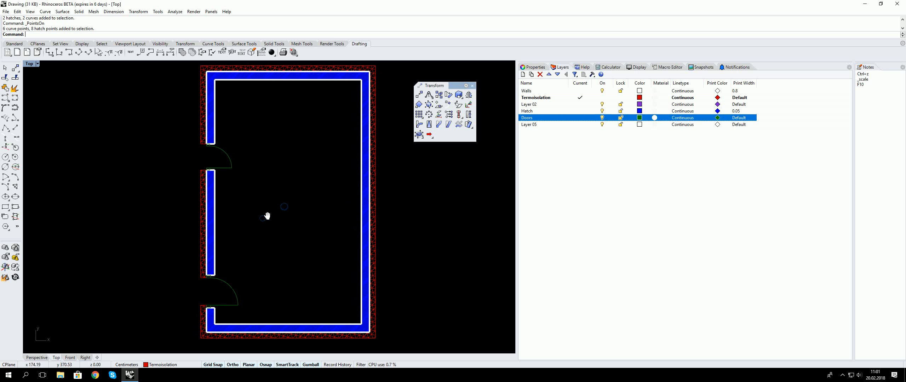
{"action": "right_click_drag", "start_coordinate": [272, 199], "coordinate": [297, 200]}
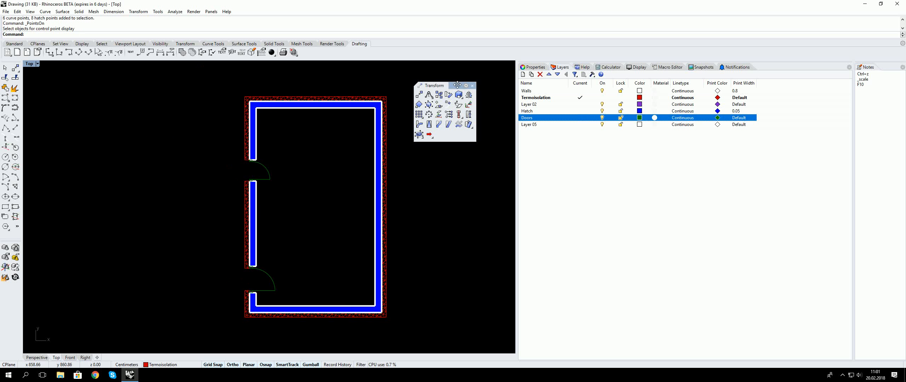
{"action": "left_click_drag", "start_coordinate": [454, 85], "coordinate": [469, 77]}
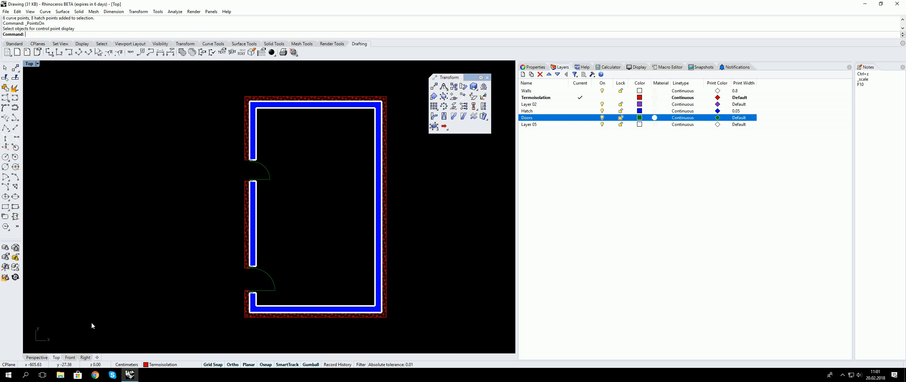
- Create a new page layout for the PDF printer with A4 (210mm x 297mm) size and portrait orientation
{"action": "left_click", "coordinate": [97, 358]}
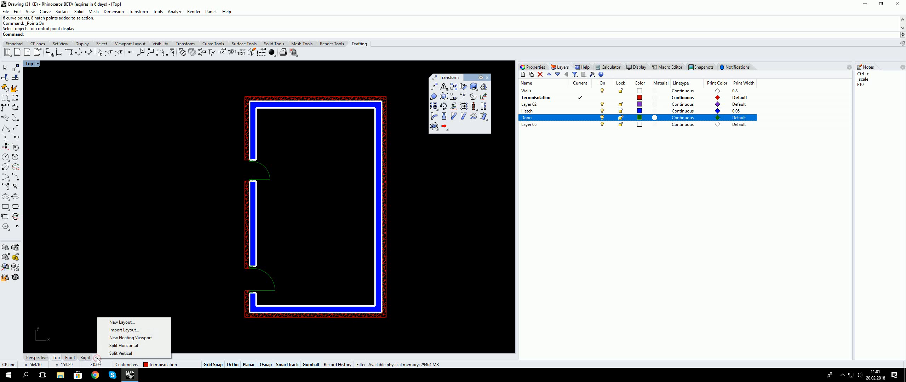
{"action": "left_click", "coordinate": [122, 322]}
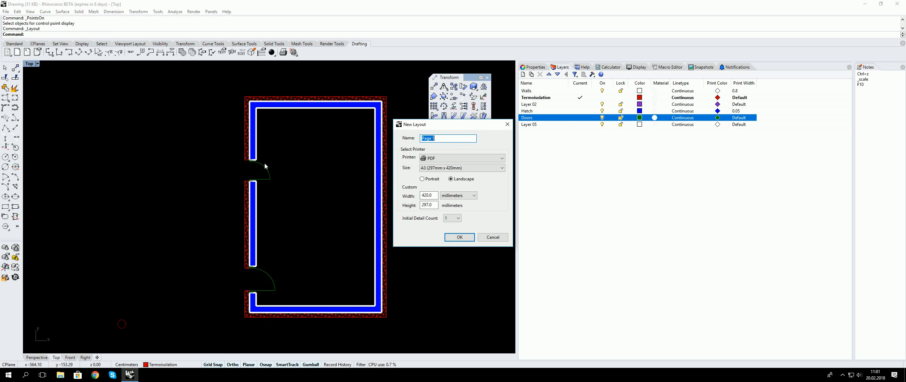
{"action": "left_click_drag", "start_coordinate": [462, 124], "coordinate": [488, 110]}
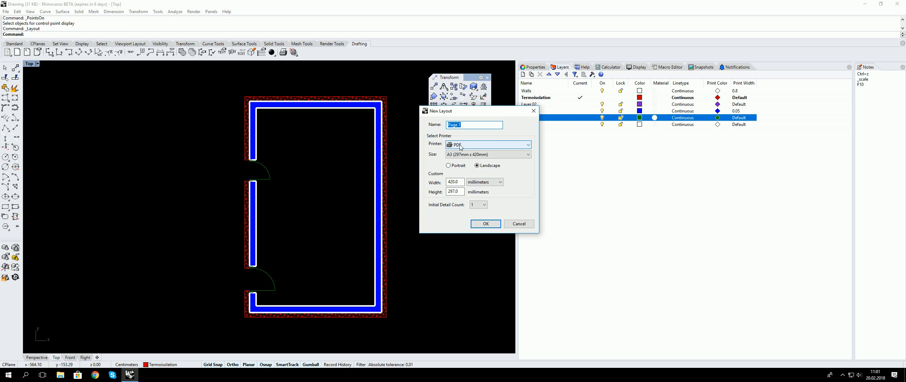
{"action": "left_click", "coordinate": [472, 125]}
{"action": "double_click", "coordinate": [472, 126]}
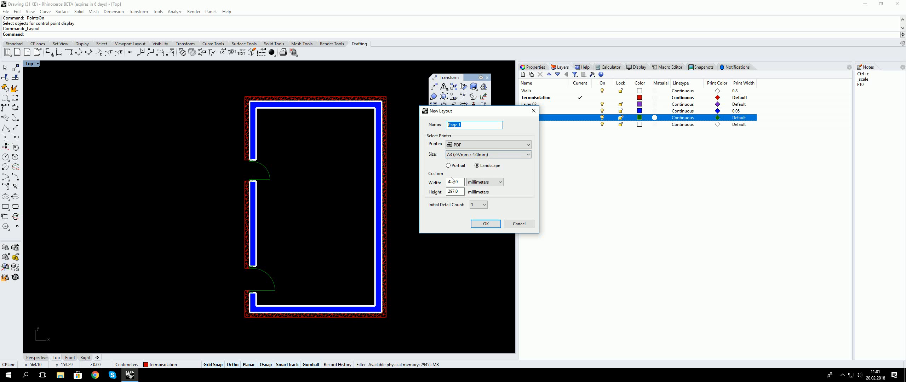
{"action": "left_click", "coordinate": [454, 157]}
{"action": "left_click", "coordinate": [455, 157]}
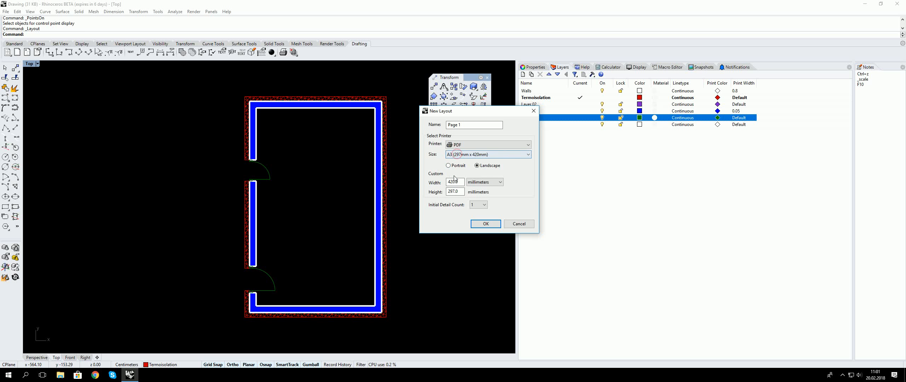
{"action": "left_click", "coordinate": [457, 158]}
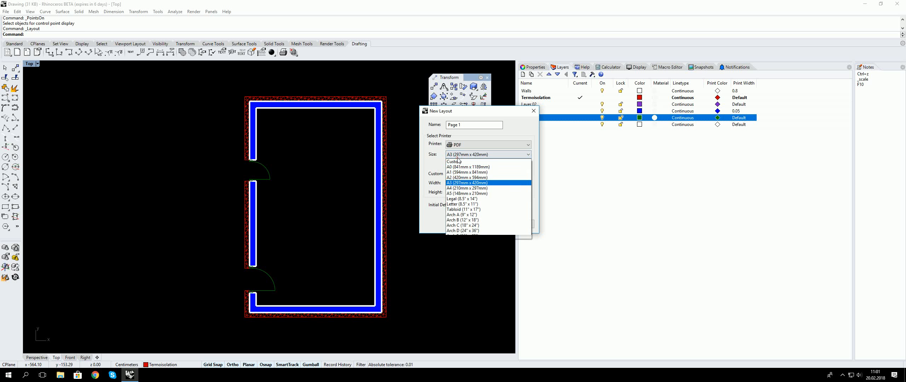
{"action": "left_click", "coordinate": [460, 188]}
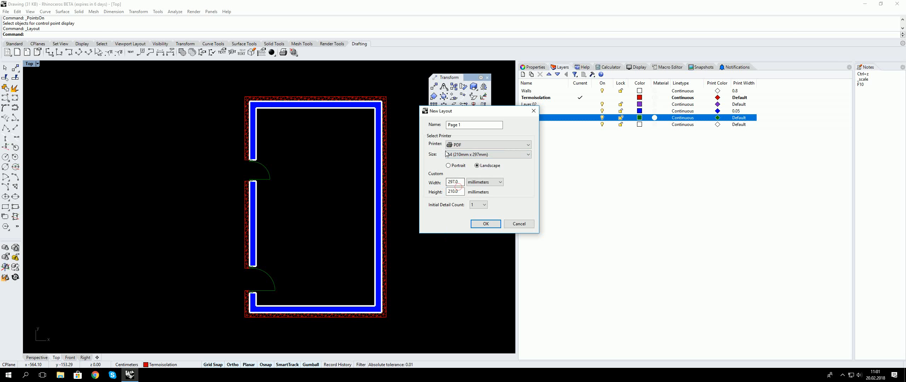
{"action": "left_click", "coordinate": [457, 165]}
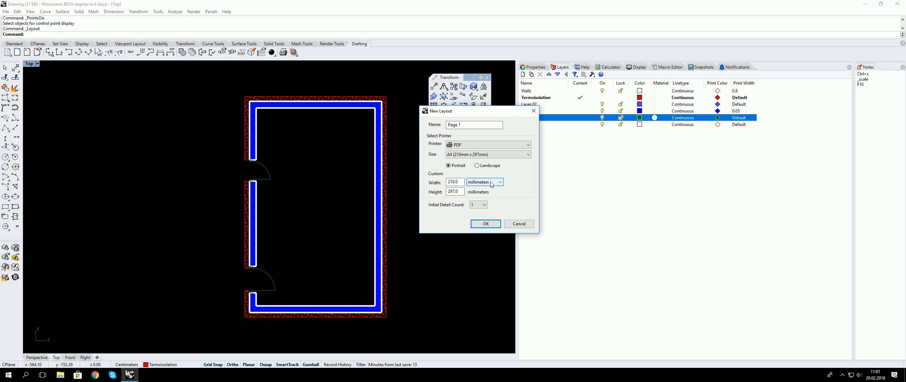
{"action": "left_click", "coordinate": [486, 224]}
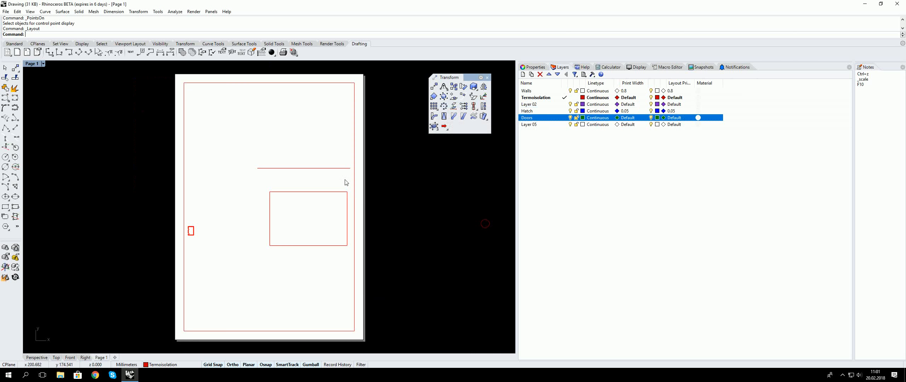
{"action": "right_click", "coordinate": [254, 149]}
{"action": "key", "text": "Escape"}
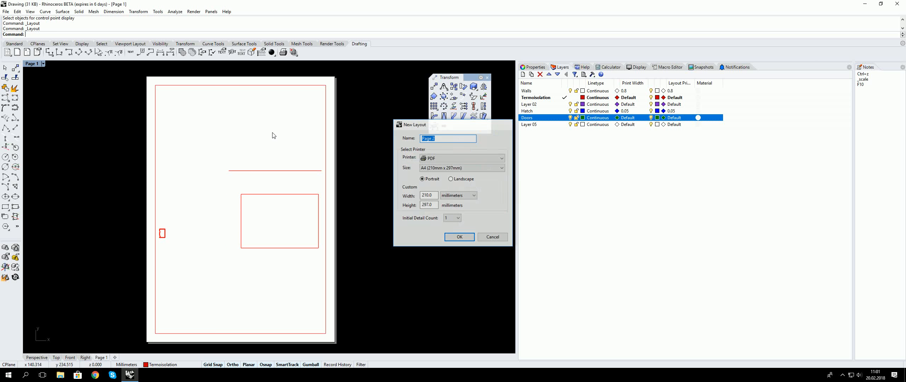
{"action": "right_click_drag", "start_coordinate": [241, 116], "coordinate": [277, 111]}
{"action": "right_click", "coordinate": [277, 111]}
{"action": "key", "text": "Escape"}
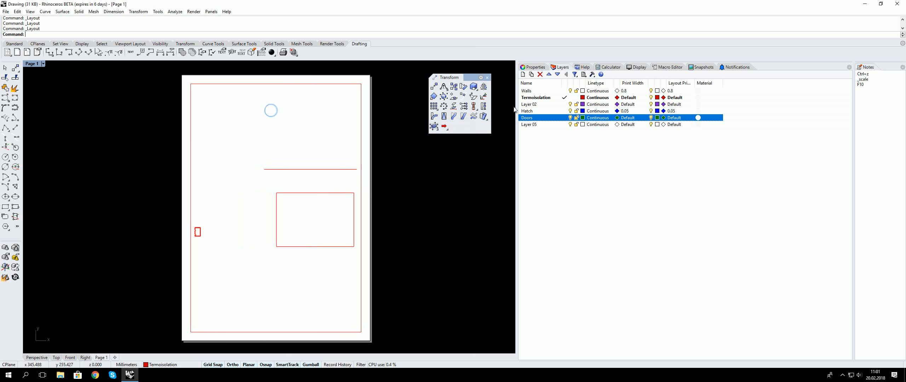
- Select the layout's detail view and set its scale to 1 mm on layout per 100 cm in model
{"action": "left_click", "coordinate": [533, 67]}
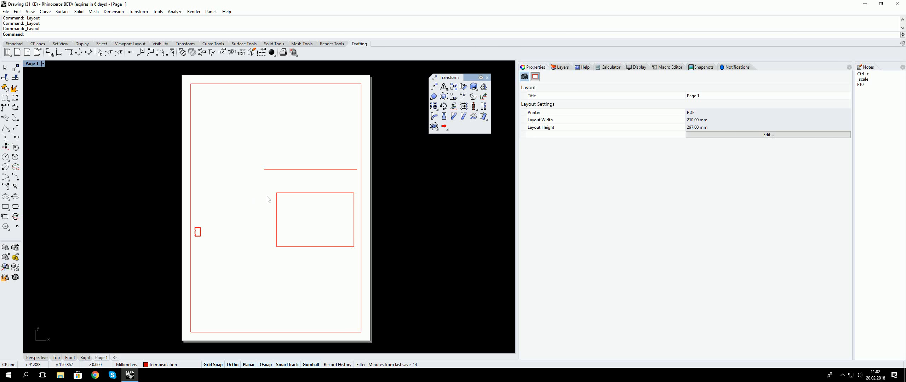
{"action": "key", "text": "Return"}
{"action": "key", "text": "Escape"}
{"action": "left_click", "coordinate": [360, 142]}
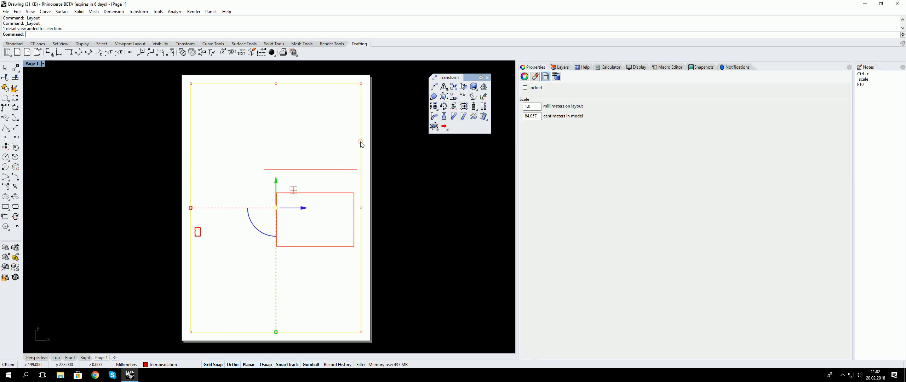
{"action": "double_click", "coordinate": [536, 116]}
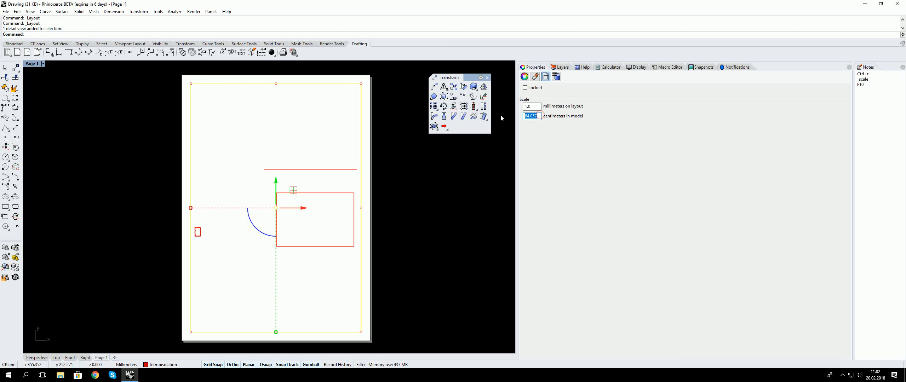
{"action": "type", "text": "100"}
{"action": "key", "text": "Return"}
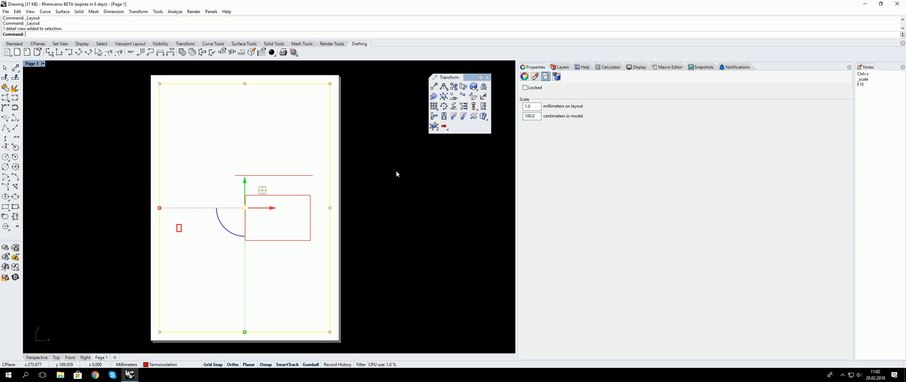
- Activate the detail view, enlarge and center the floor plan inside it, and return to the layout page
{"action": "right_click_drag", "start_coordinate": [255, 227], "coordinate": [310, 213]}
{"action": "right_click", "coordinate": [311, 213]}
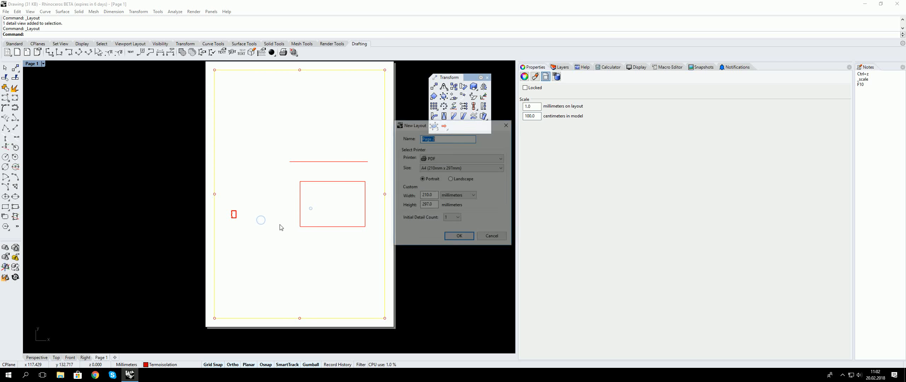
{"action": "key", "text": "Escape"}
{"action": "double_click", "coordinate": [250, 230]}
{"action": "scroll", "coordinate": [235, 221], "scroll_direction": "up", "scroll_amount": 10}
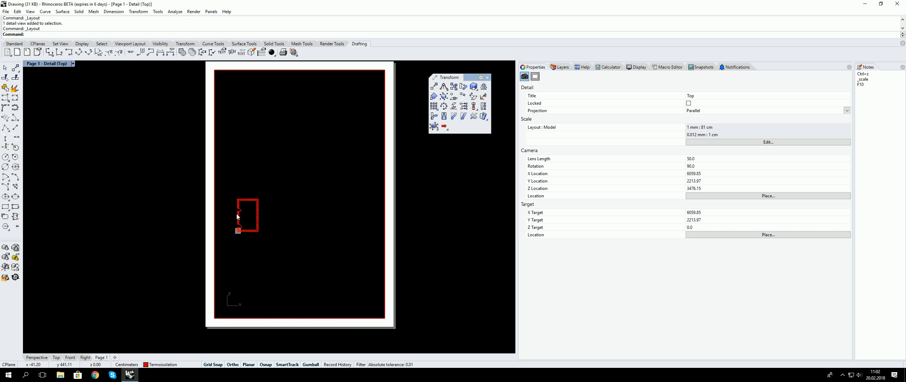
{"action": "right_click_drag", "start_coordinate": [273, 219], "coordinate": [301, 195]}
{"action": "scroll", "coordinate": [301, 191], "scroll_direction": "up", "scroll_amount": 2}
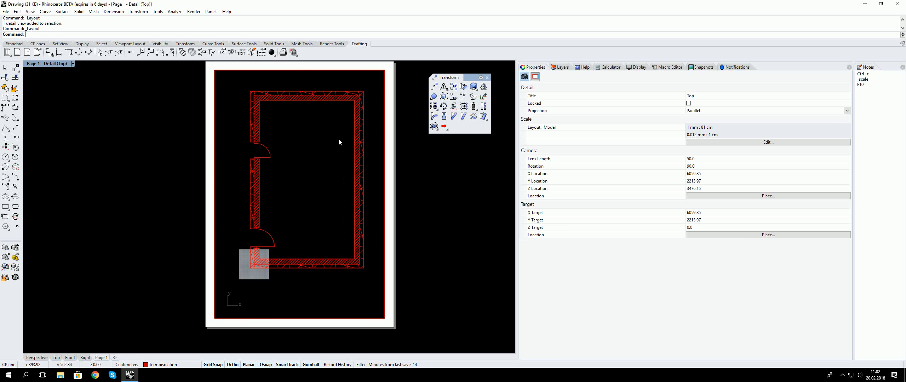
{"action": "right_click_drag", "start_coordinate": [337, 144], "coordinate": [331, 156]}
{"action": "key", "text": "Escape"}
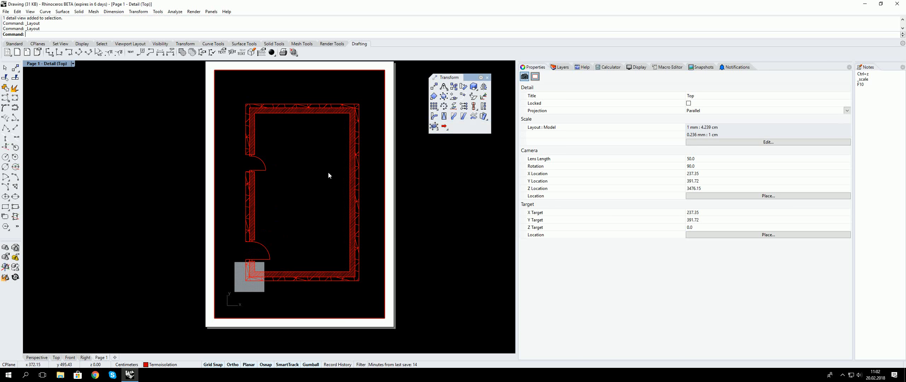
{"action": "double_click", "coordinate": [438, 173]}
{"action": "right_click_drag", "start_coordinate": [371, 128], "coordinate": [328, 134]}
{"action": "right_click", "coordinate": [328, 133]}
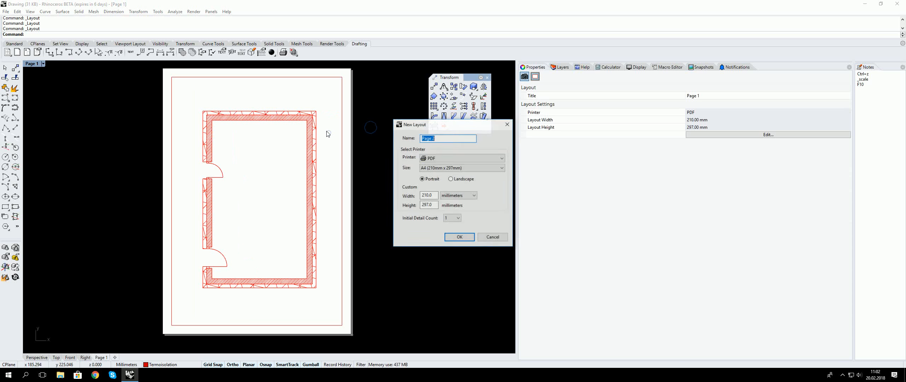
{"action": "key", "text": "Escape"}
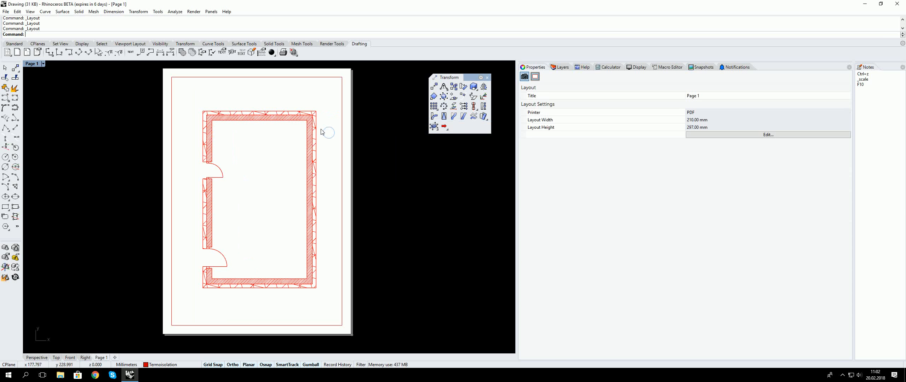
- Open the document options and bring up the settings of the Default annotation style
{"action": "left_click", "coordinate": [154, 12]}
{"action": "left_click", "coordinate": [169, 159]}
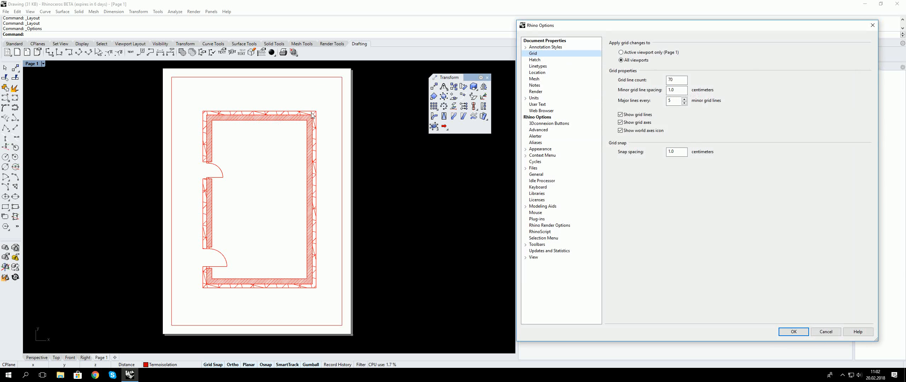
{"action": "left_click", "coordinate": [535, 60]}
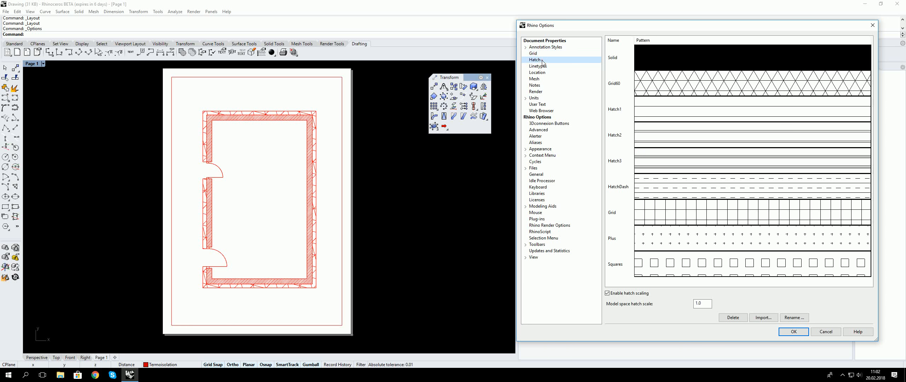
{"action": "left_click", "coordinate": [536, 52]}
{"action": "left_click", "coordinate": [539, 47]}
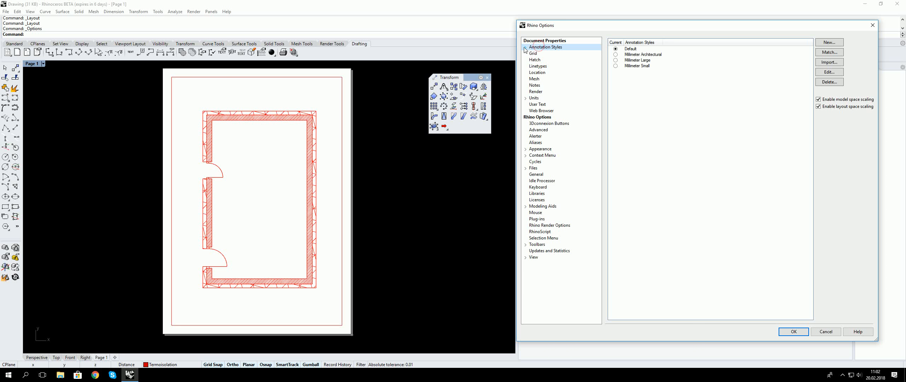
{"action": "left_click", "coordinate": [525, 47]}
{"action": "left_click", "coordinate": [542, 54]}
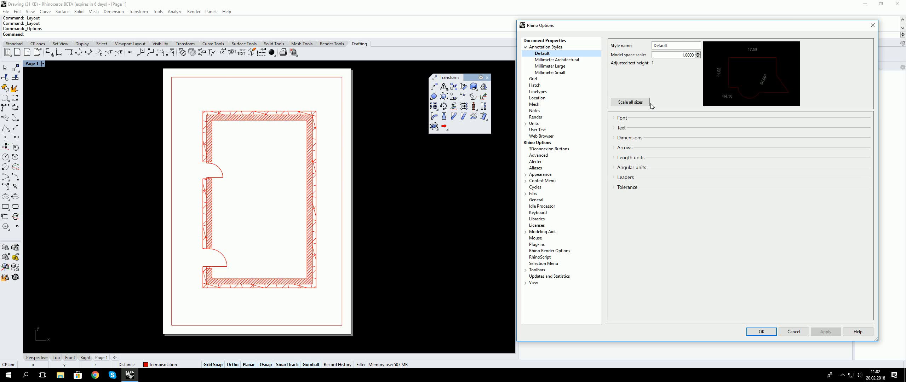
- Expand the Font, Text, Dimensions, Arrows and Length units settings of the Default annotation style to examine them
{"action": "left_click", "coordinate": [614, 118]}
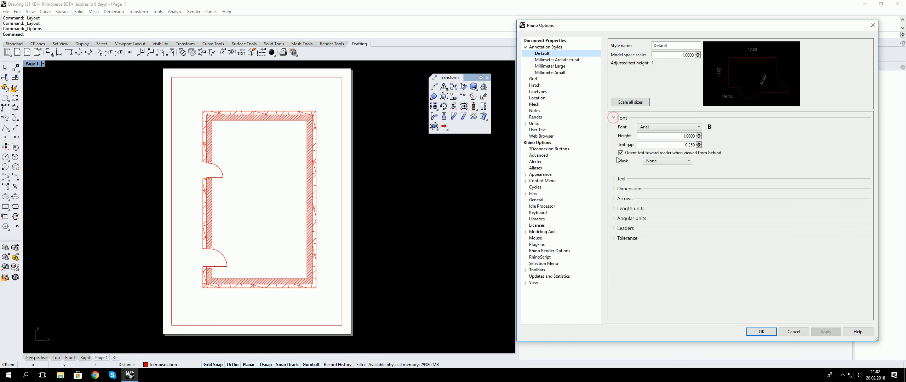
{"action": "left_click", "coordinate": [614, 179]}
{"action": "left_click", "coordinate": [616, 204]}
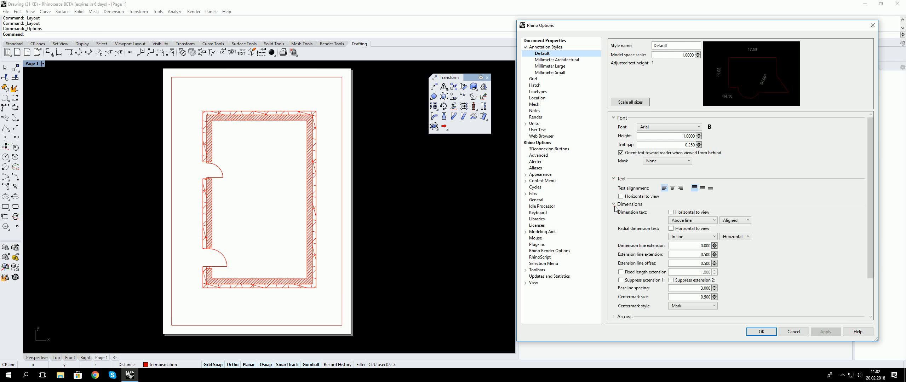
{"action": "scroll", "coordinate": [618, 212], "scroll_direction": "down", "scroll_amount": 2}
{"action": "left_click", "coordinate": [614, 271]}
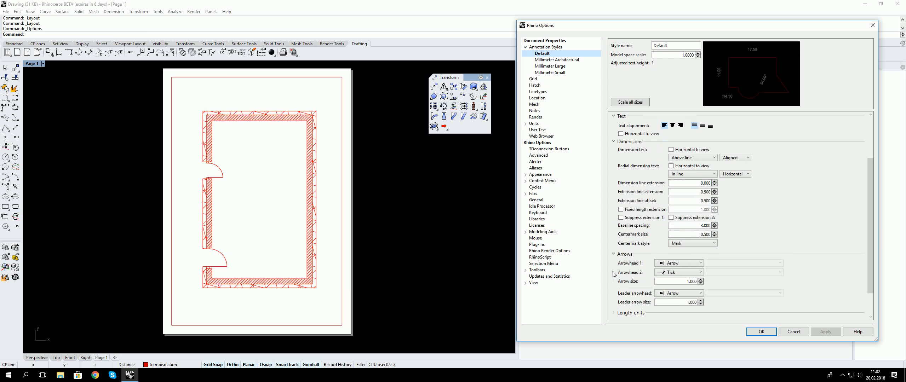
{"action": "scroll", "coordinate": [614, 274], "scroll_direction": "down", "scroll_amount": 2}
{"action": "left_click", "coordinate": [614, 282]}
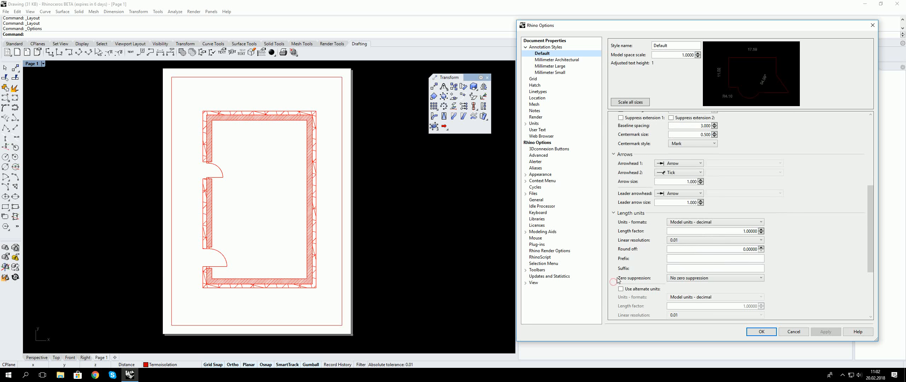
- Expand the Default style's Angular units and Leaders settings and review the expanded settings back up to Font
{"action": "scroll", "coordinate": [618, 289], "scroll_direction": "down", "scroll_amount": 6}
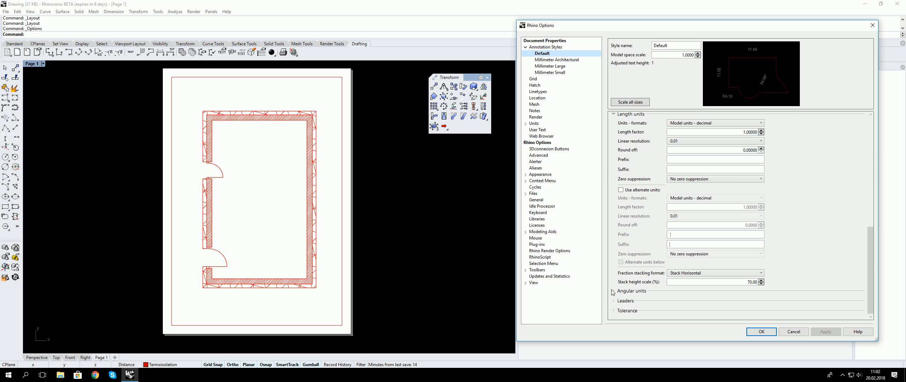
{"action": "left_click", "coordinate": [613, 290]}
{"action": "scroll", "coordinate": [618, 294], "scroll_direction": "down", "scroll_amount": 2}
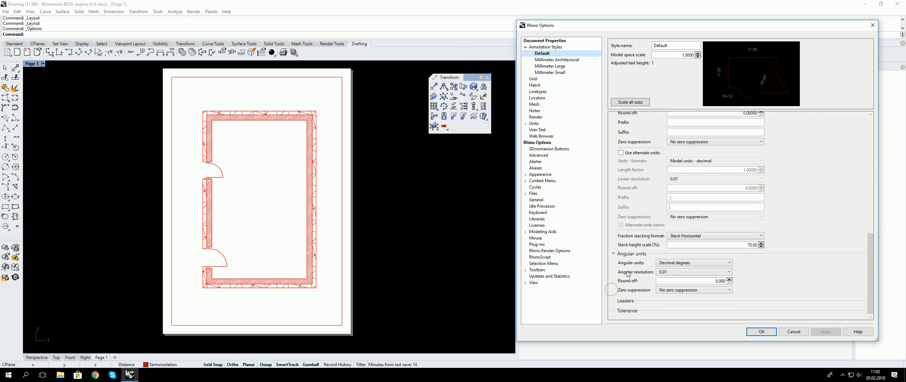
{"action": "left_click", "coordinate": [614, 301]}
{"action": "scroll", "coordinate": [614, 301], "scroll_direction": "down", "scroll_amount": 2}
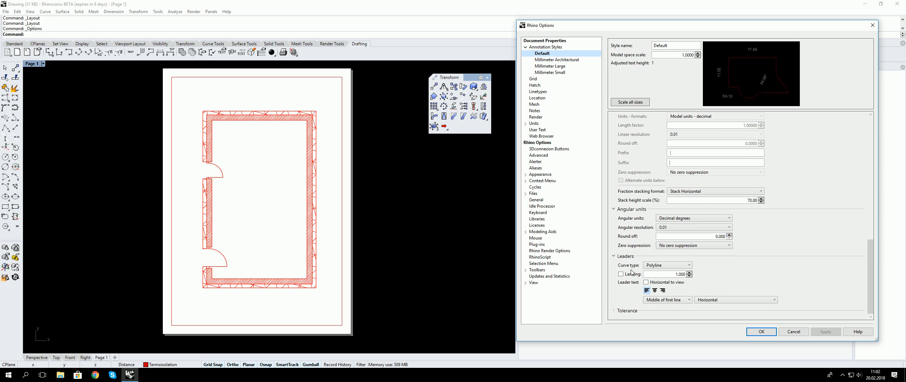
{"action": "scroll", "coordinate": [630, 270], "scroll_direction": "up", "scroll_amount": 12}
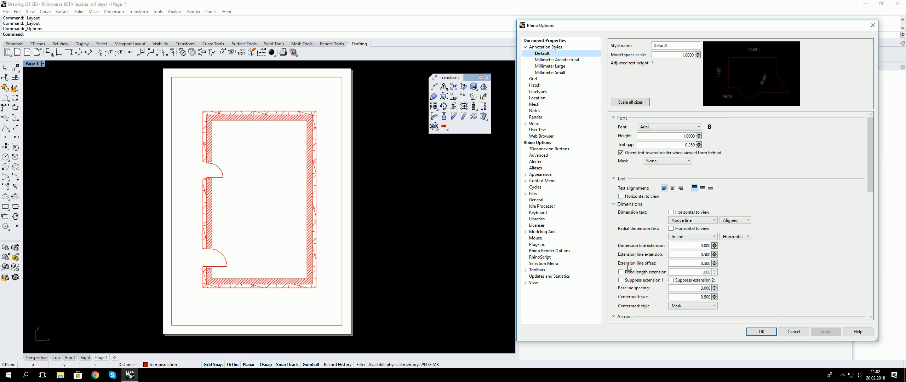
- Look through the Millimeter Architectural, Millimeter Large and Millimeter Small styles, and return to the overview of all annotation styles
{"action": "left_click", "coordinate": [566, 61]}
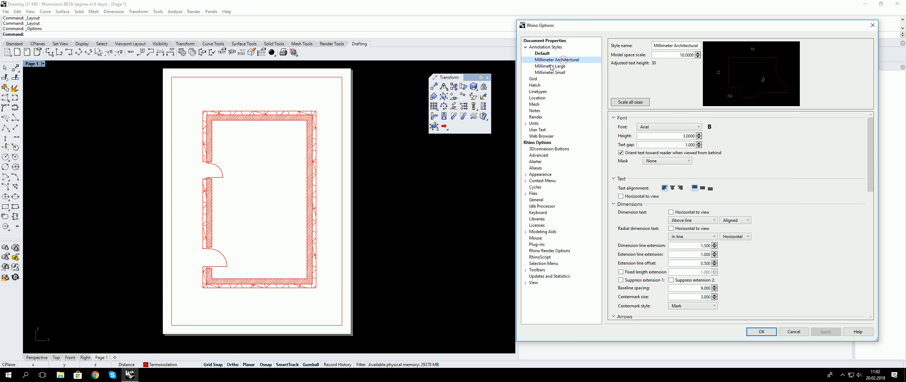
{"action": "left_click", "coordinate": [551, 67]}
{"action": "left_click", "coordinate": [551, 73]}
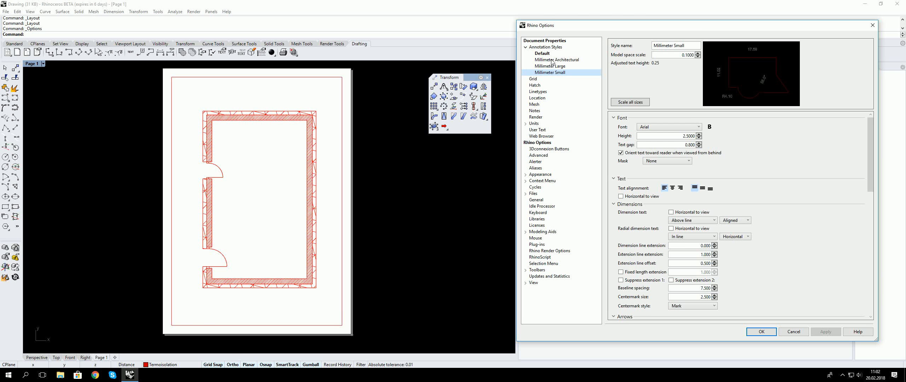
{"action": "left_click", "coordinate": [540, 47]}
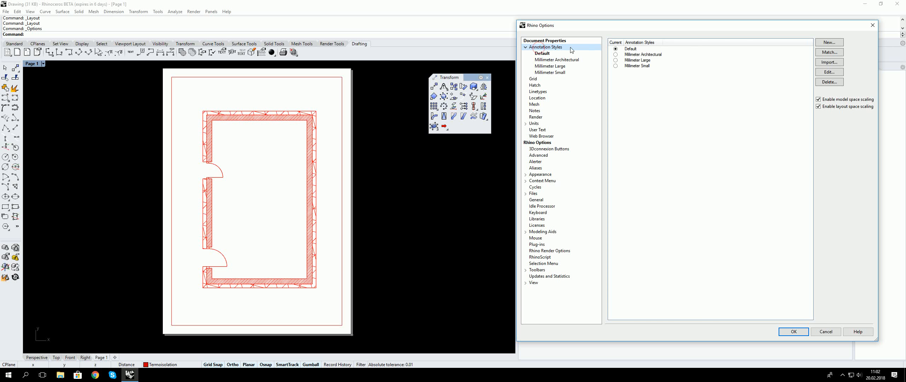